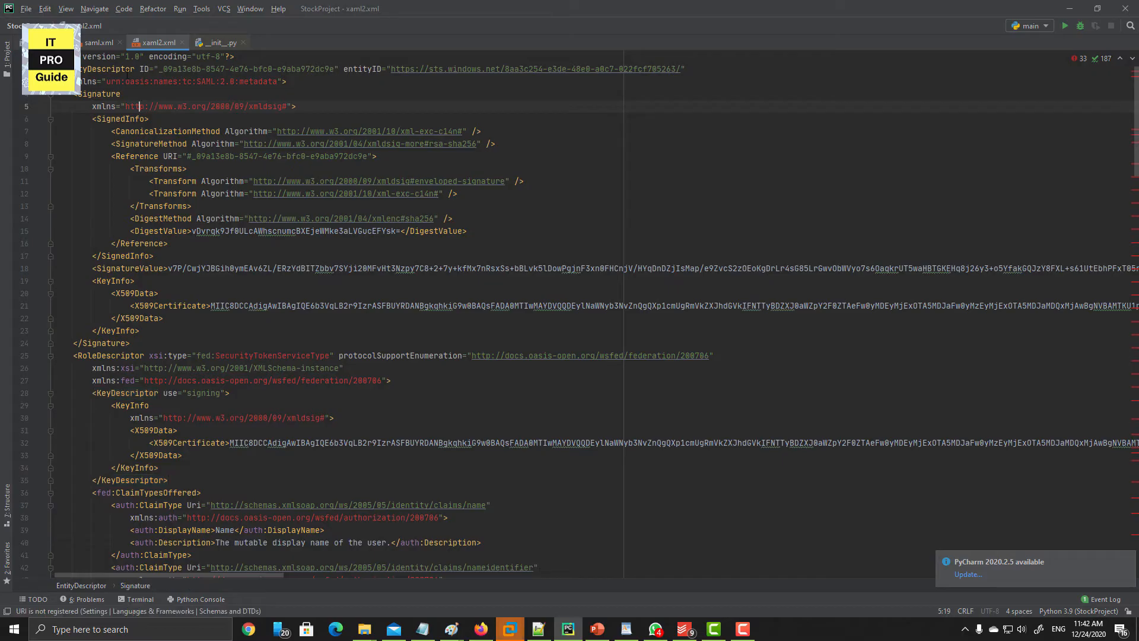
- Highlight the EntityDescriptor ID, the Signature block and the RoleDescriptor signing key in xaml2.xml
drag(81, 69, 671, 70)
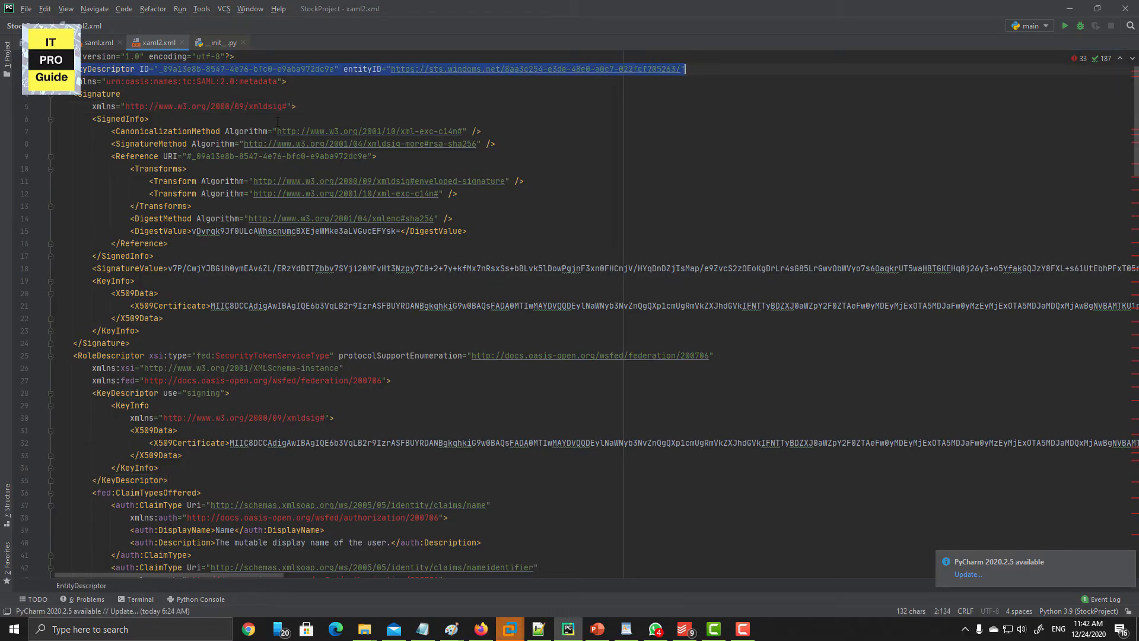
click(149, 118)
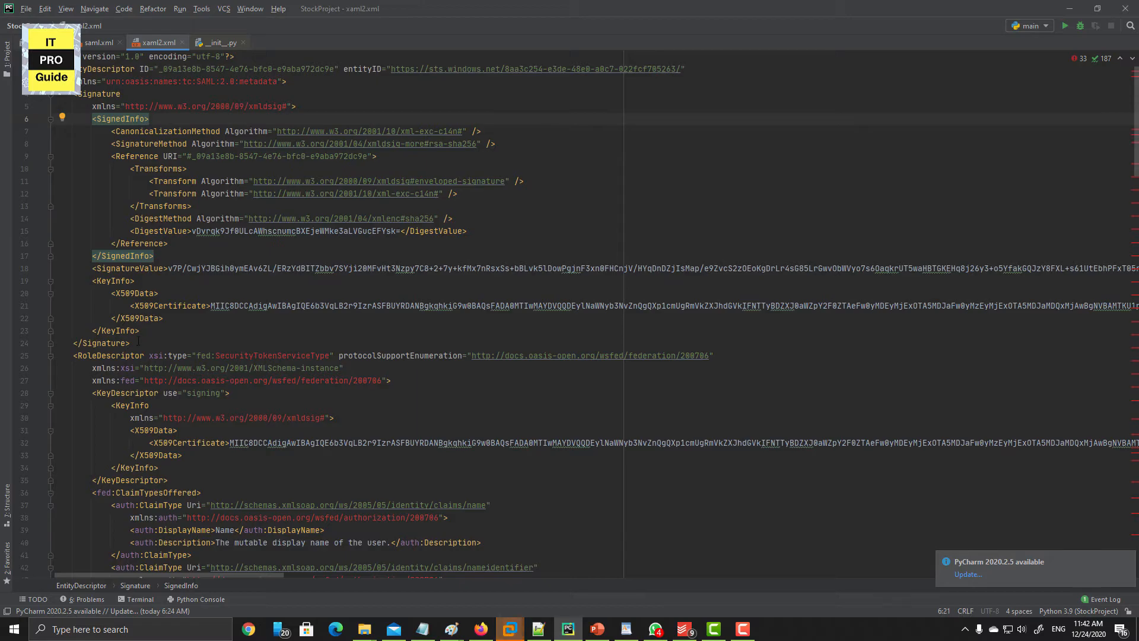
mouse_move(131, 343)
mouse_down()
mouse_move(77, 268)
mouse_move(55, 269)
mouse_up()
scroll(199, 328, down, 4)
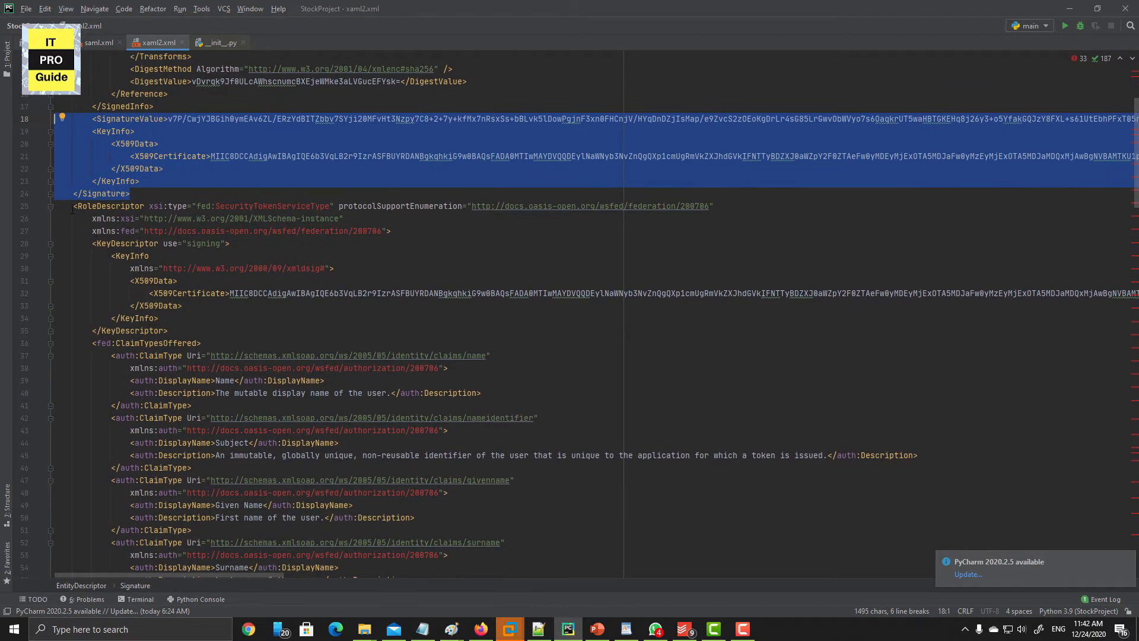
drag(73, 205, 202, 325)
- Go through the offered claim types, highlighting the Nick Name, Given Name and Surname display names, down to Email
scroll(203, 326, down, 3)
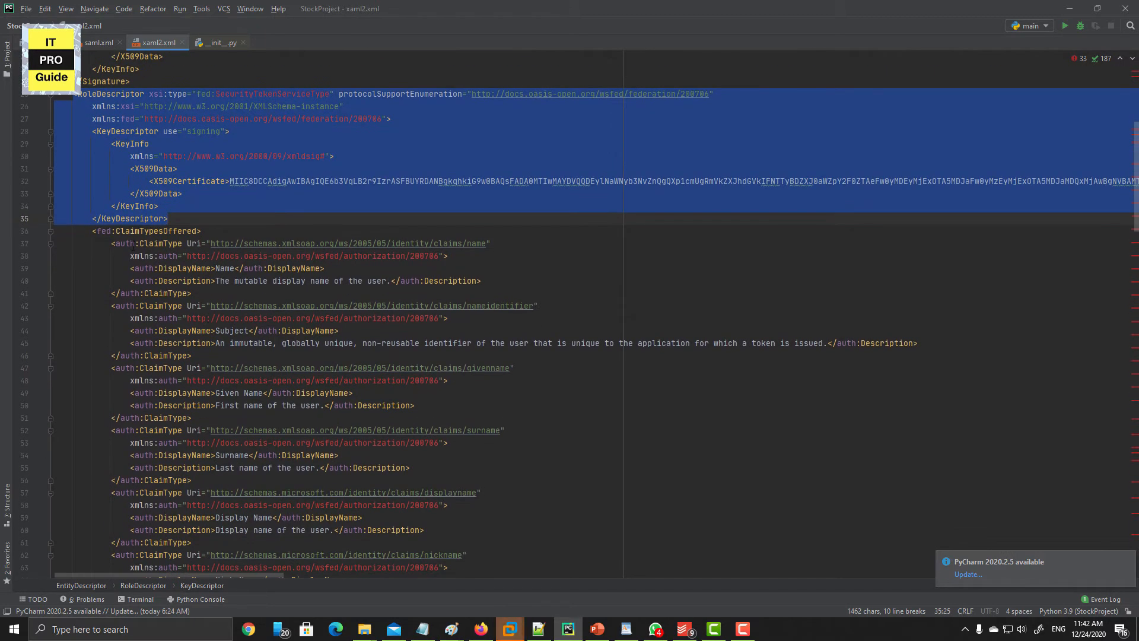
drag(110, 244, 339, 567)
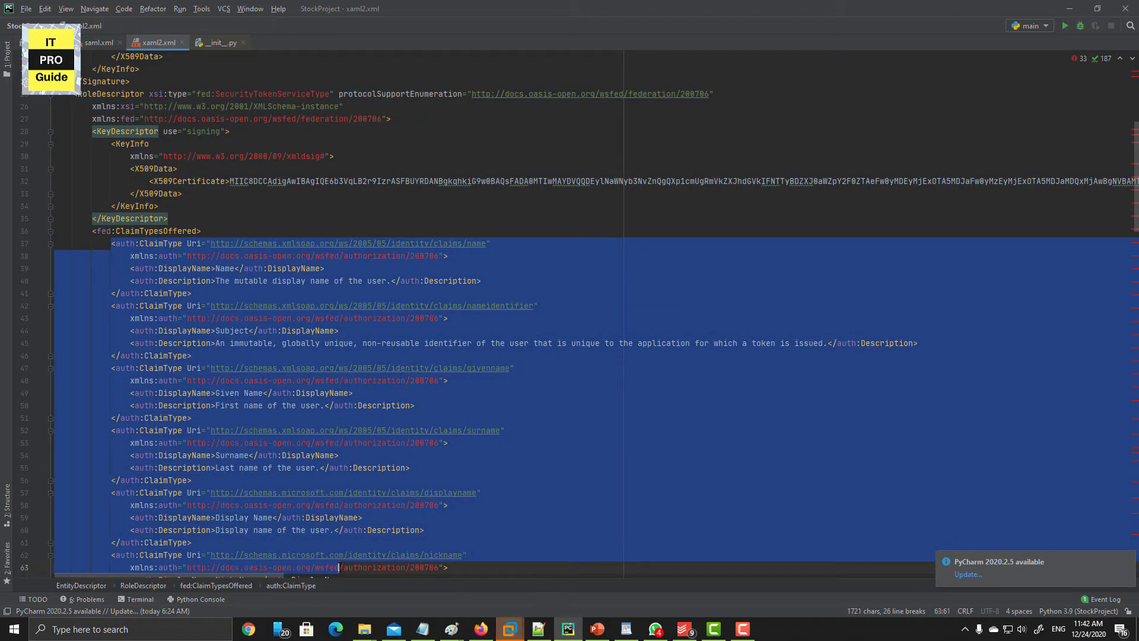
scroll(349, 528, down, 2)
scroll(349, 528, down, 3)
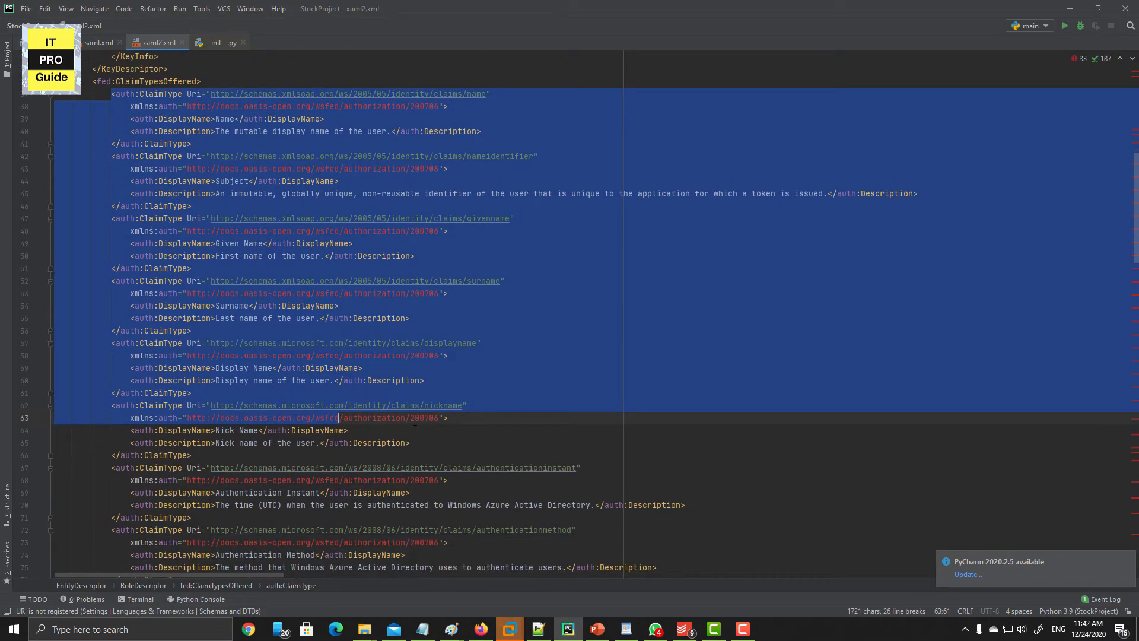
click(415, 430)
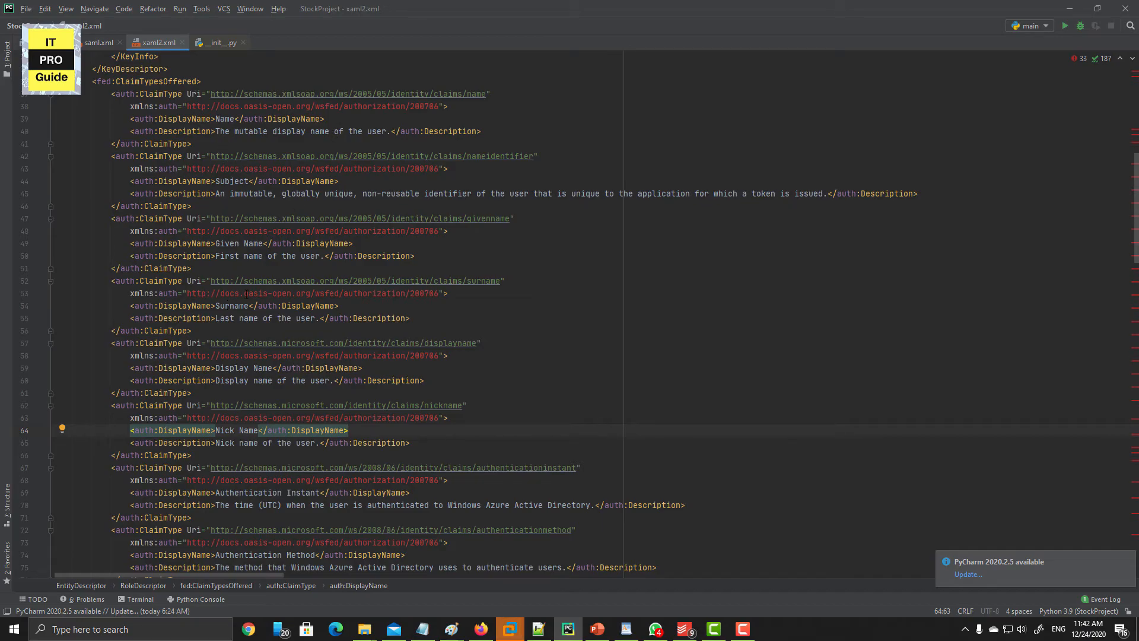
drag(215, 243, 268, 244)
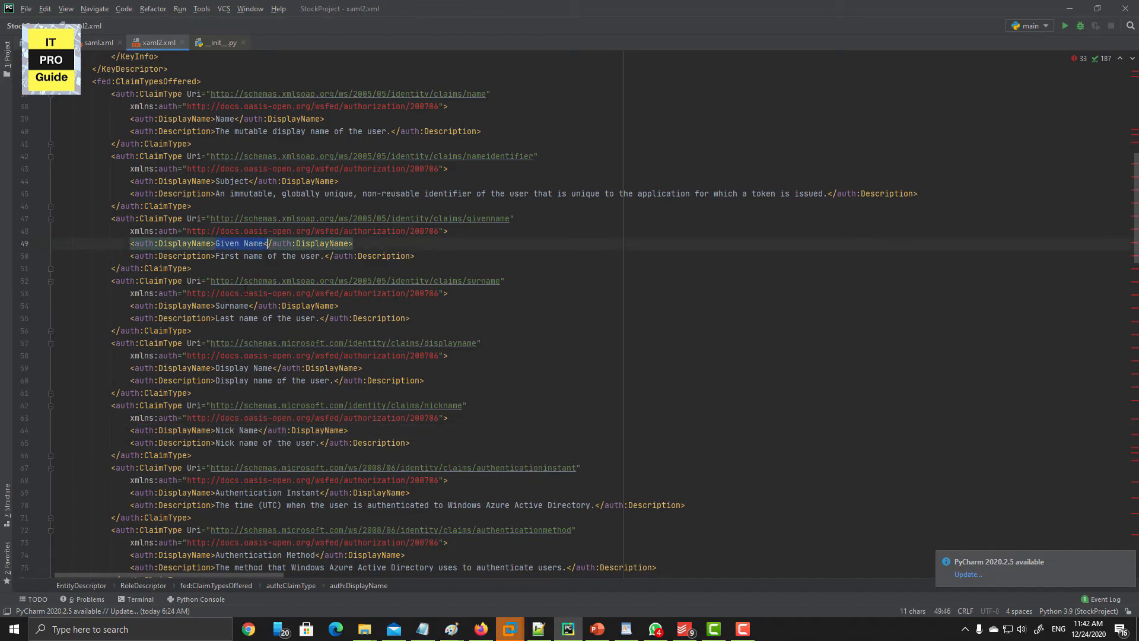
drag(212, 305, 268, 306)
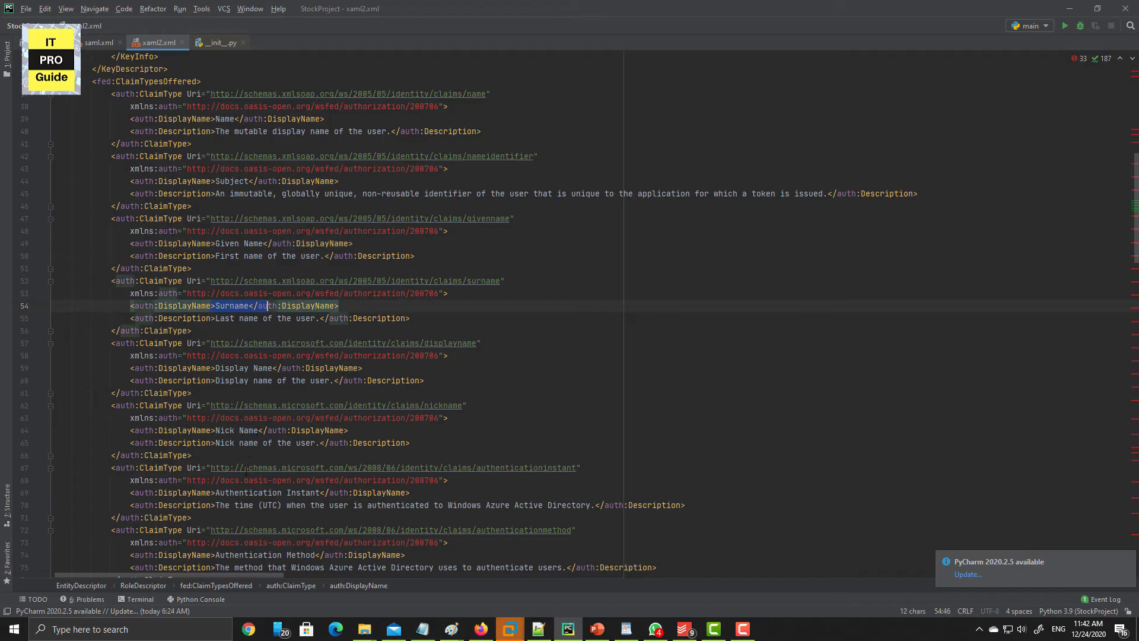
scroll(228, 504, down, 3)
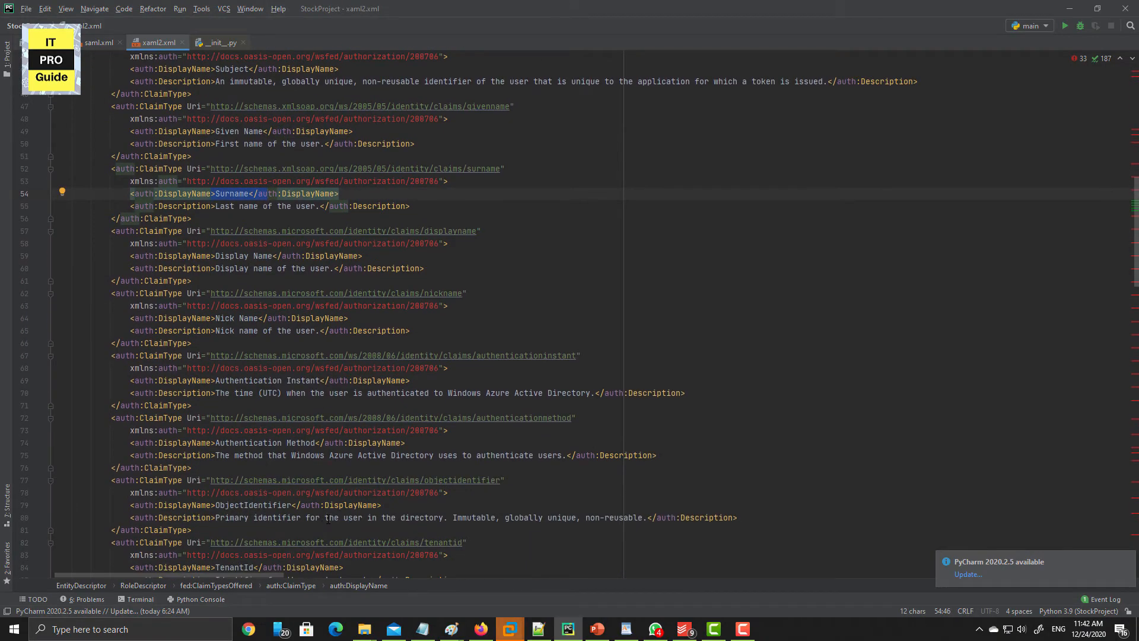
scroll(328, 520, down, 1)
scroll(327, 518, down, 7)
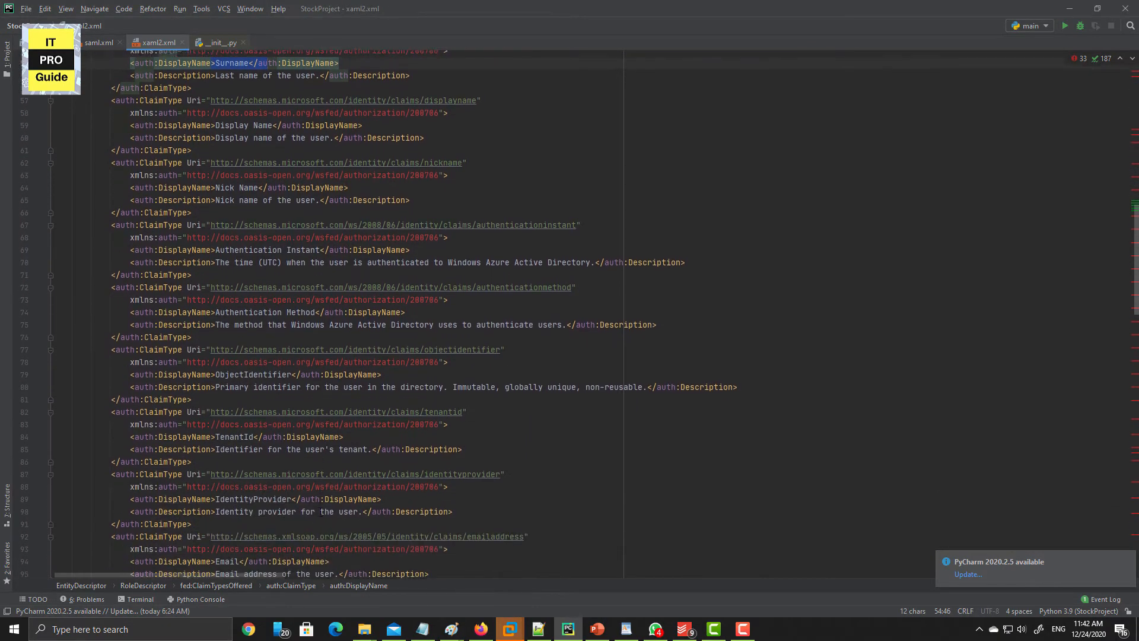
drag(329, 397, 187, 397)
scroll(202, 409, down, 1)
scroll(202, 409, down, 7)
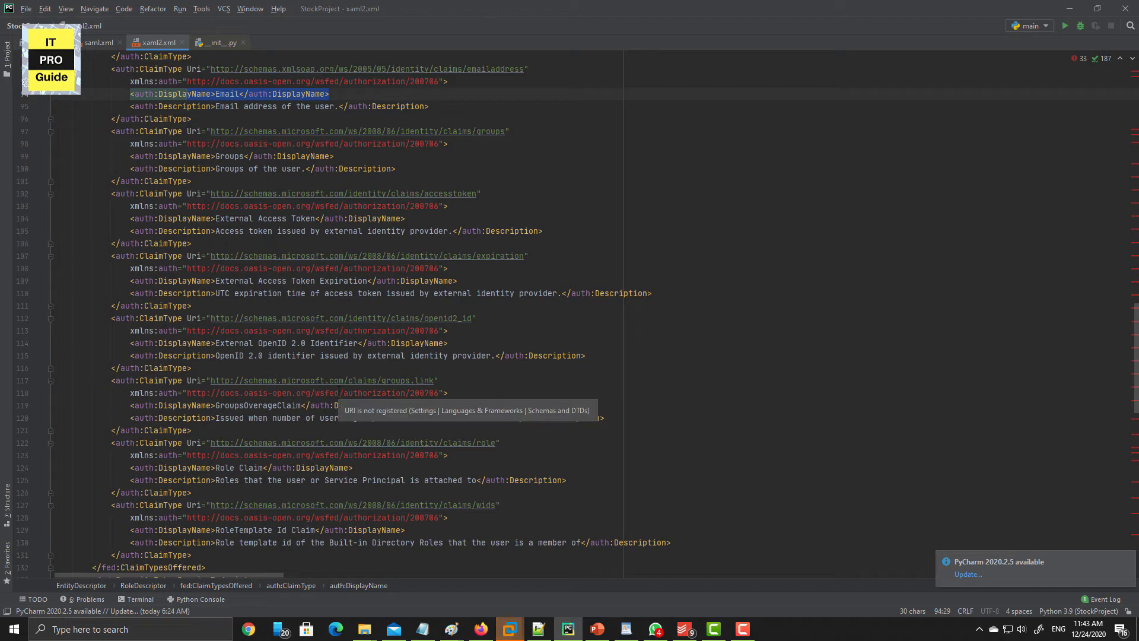
- At the end of xaml2.xml, highlight the signing KeyDescriptor, the SingleLogout/SingleSignOn endpoints and the HTTP-POST binding
scroll(340, 392, down, 13)
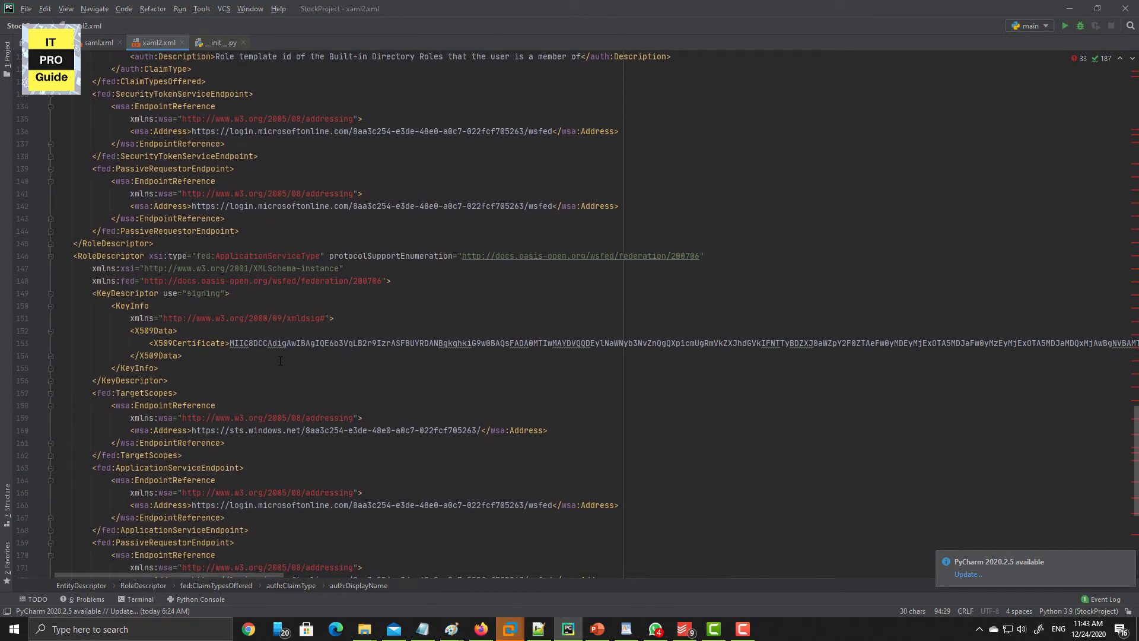
drag(230, 295, 93, 295)
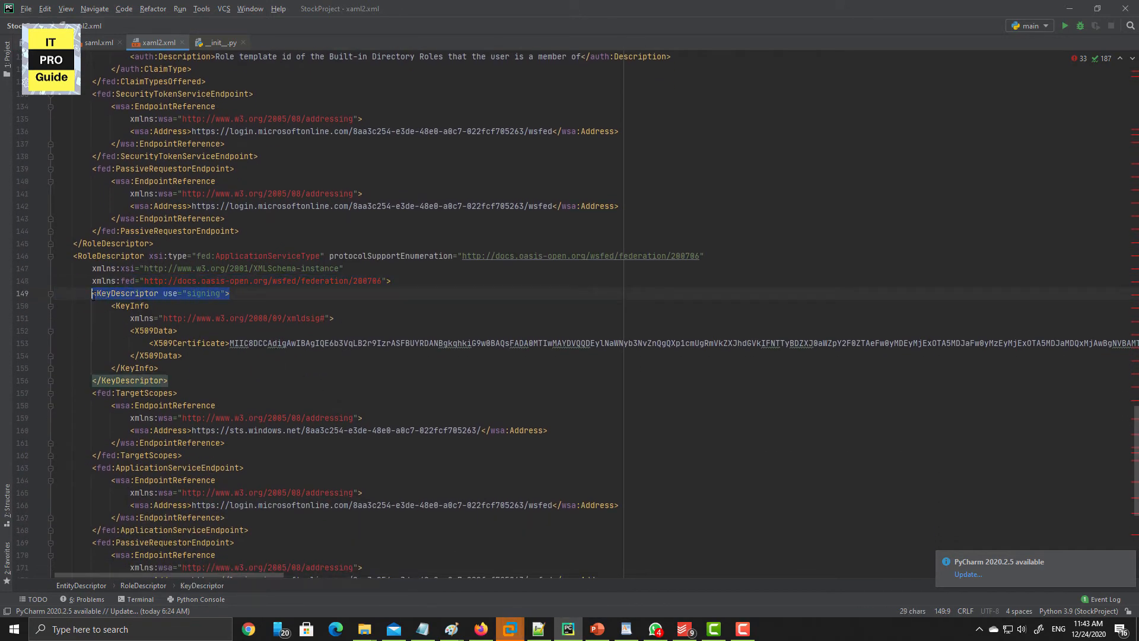
scroll(139, 386, down, 2)
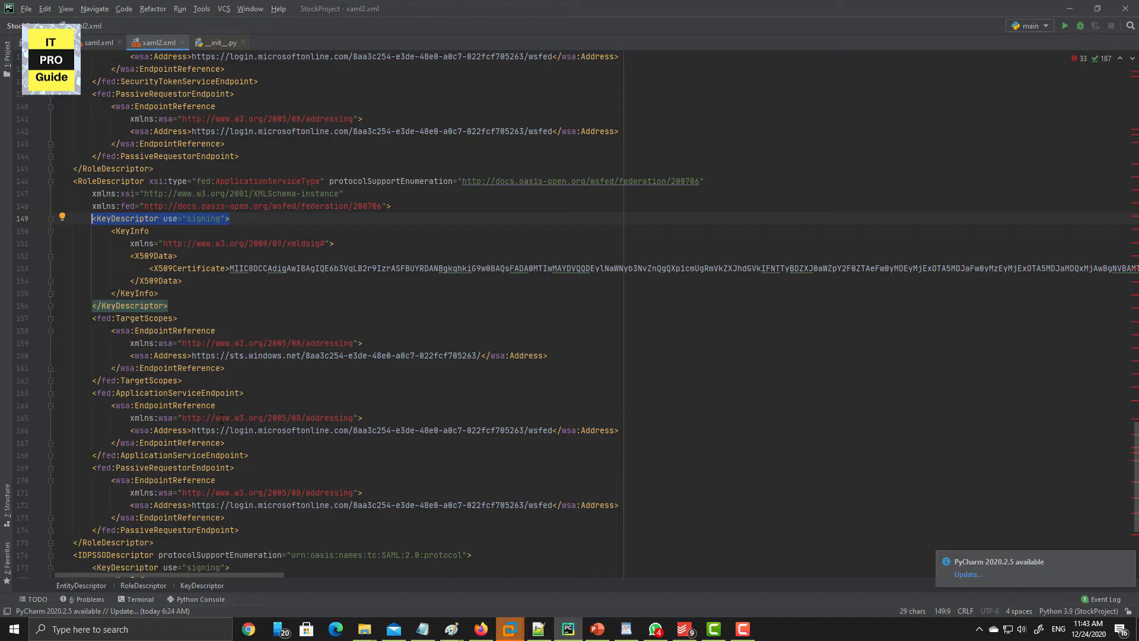
scroll(222, 419, down, 3)
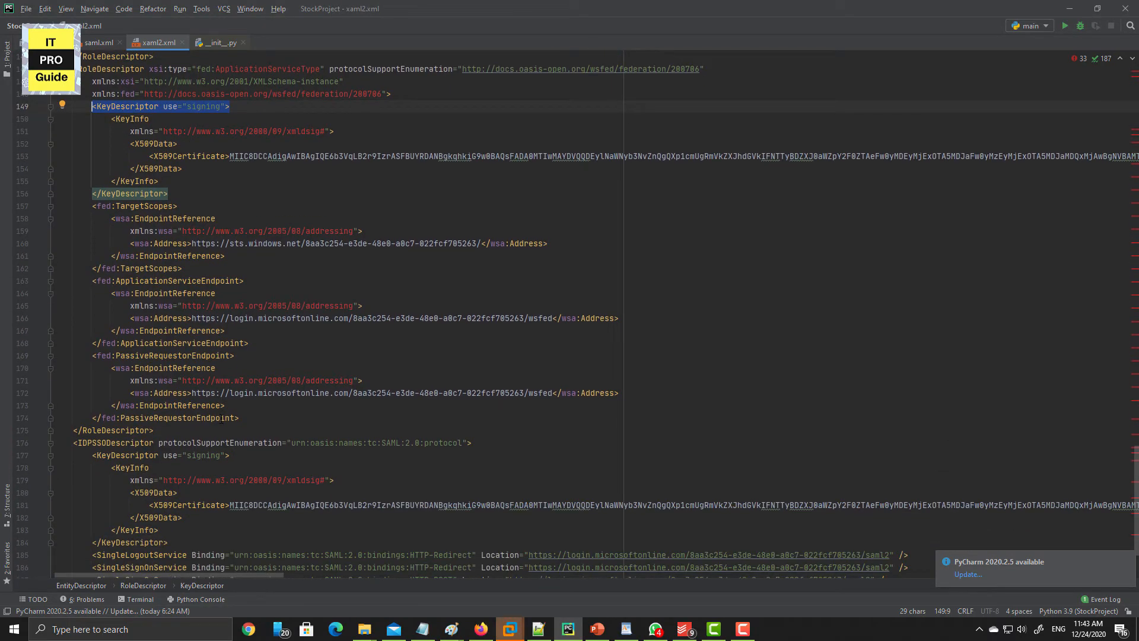
scroll(222, 418, up, 1)
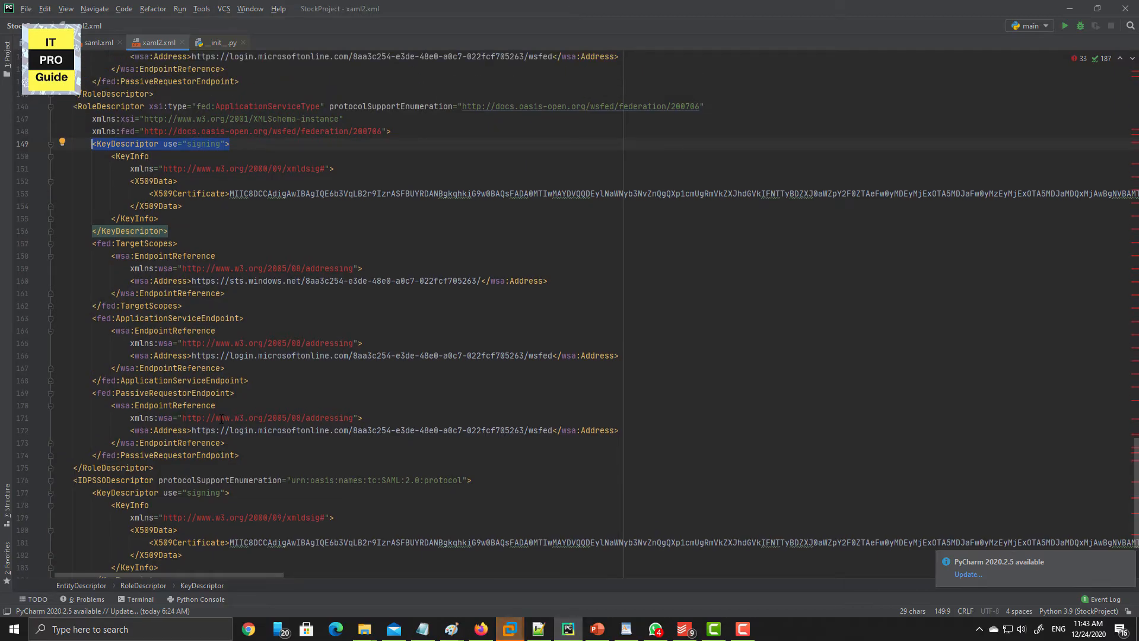
scroll(222, 418, down, 4)
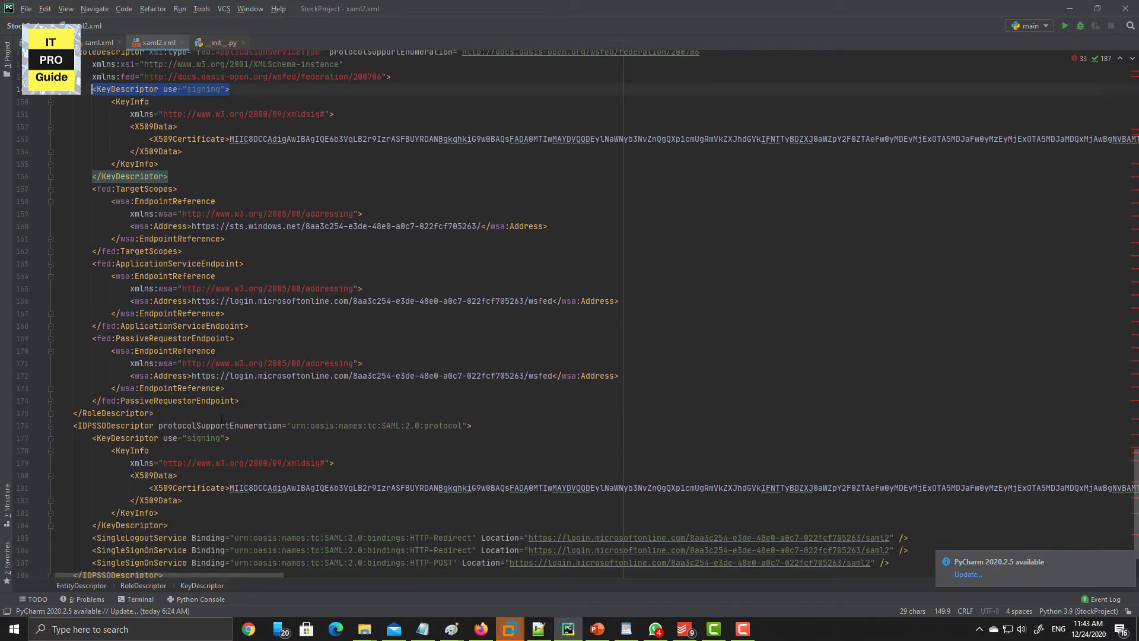
click(296, 439)
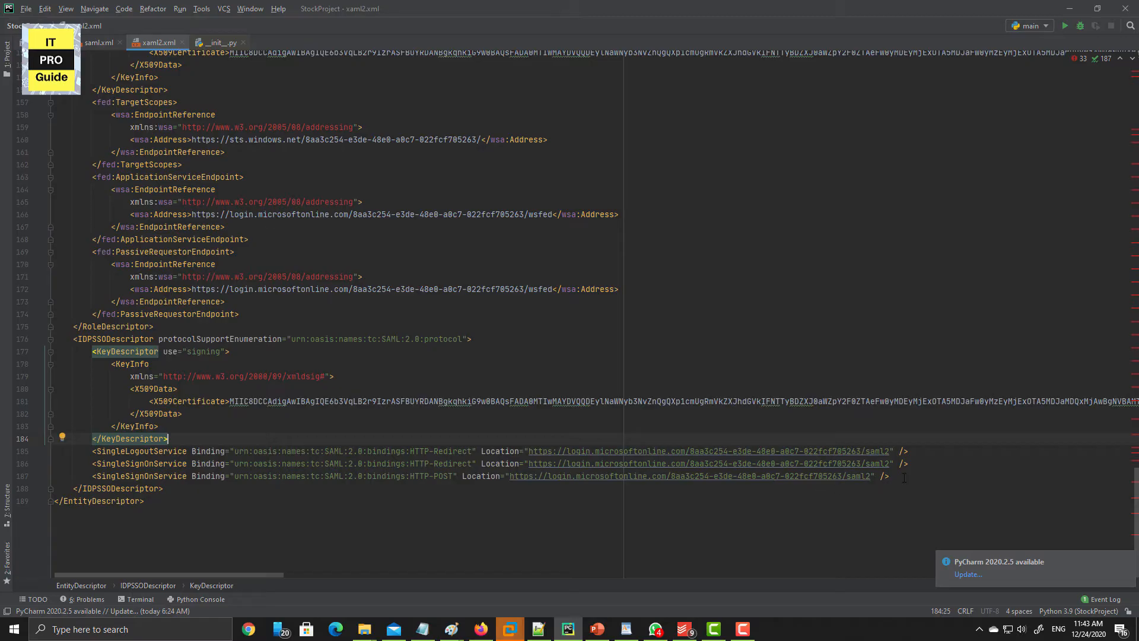
drag(896, 477, 73, 451)
drag(458, 477, 409, 476)
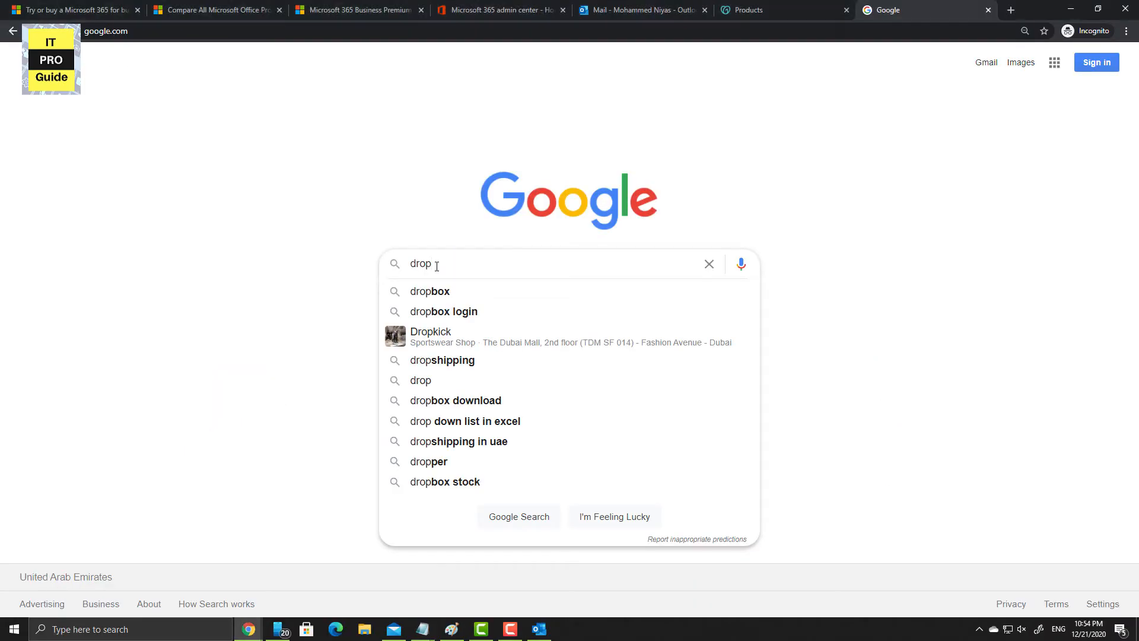
- Search 'dropbox trial', then fill in and submit the Dropbox Business free-trial form, accepting the agreement
text(box trial)
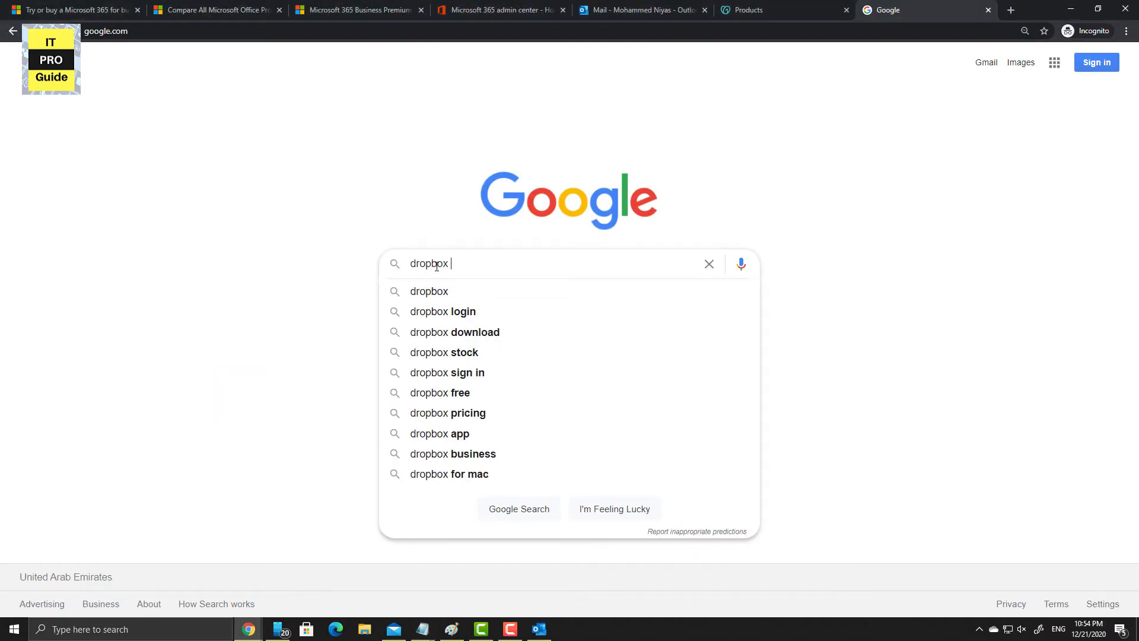
key(Return)
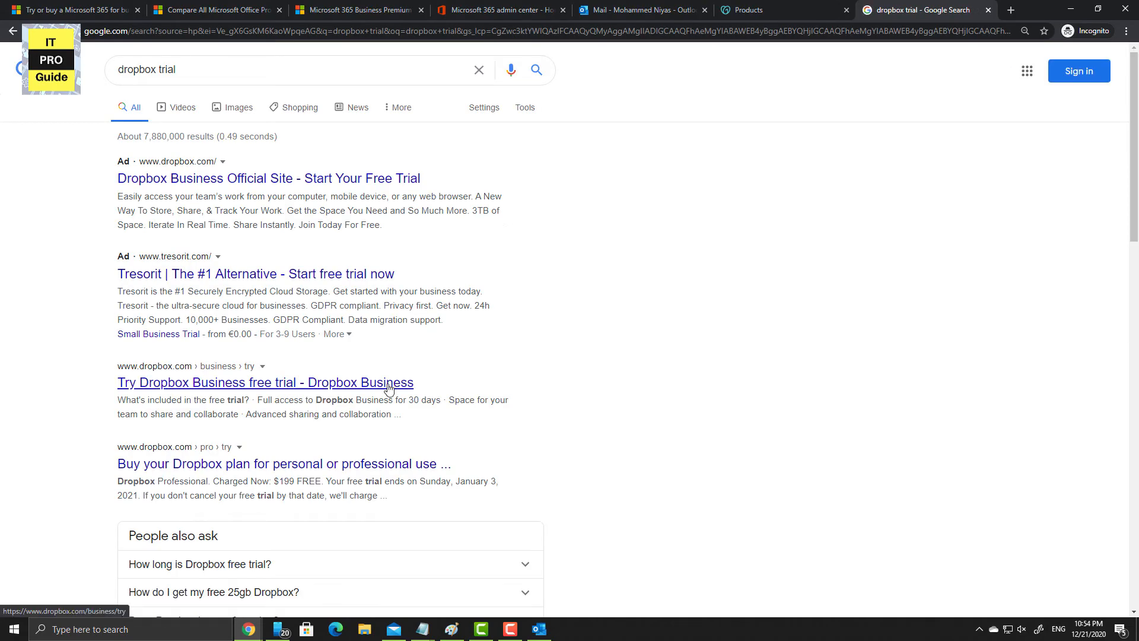
click(389, 384)
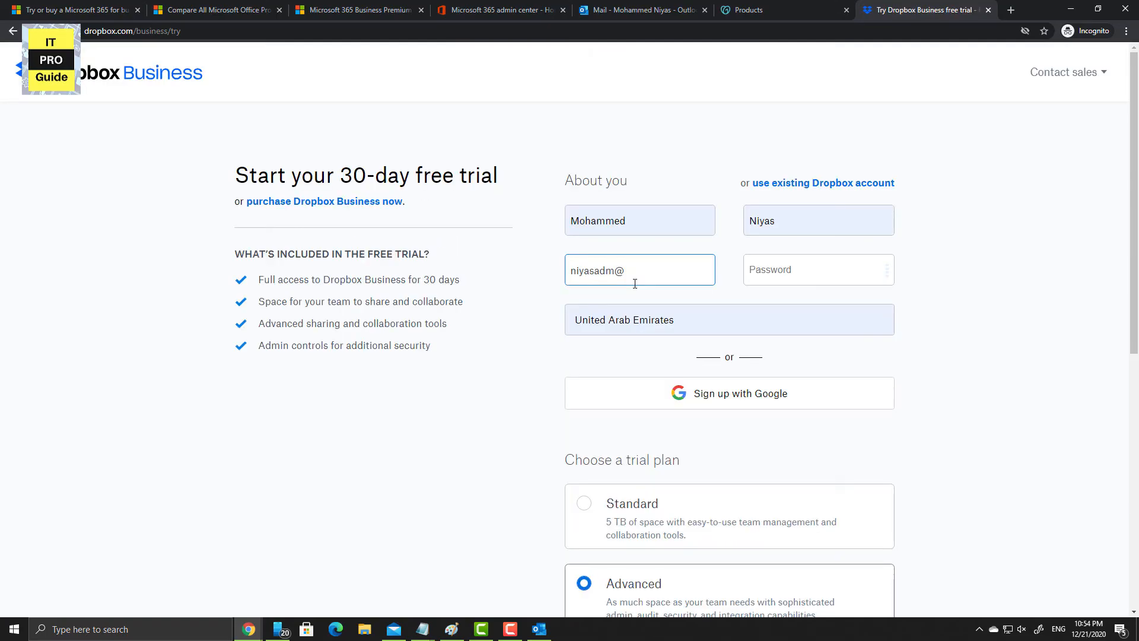
text(ex)
text(am)
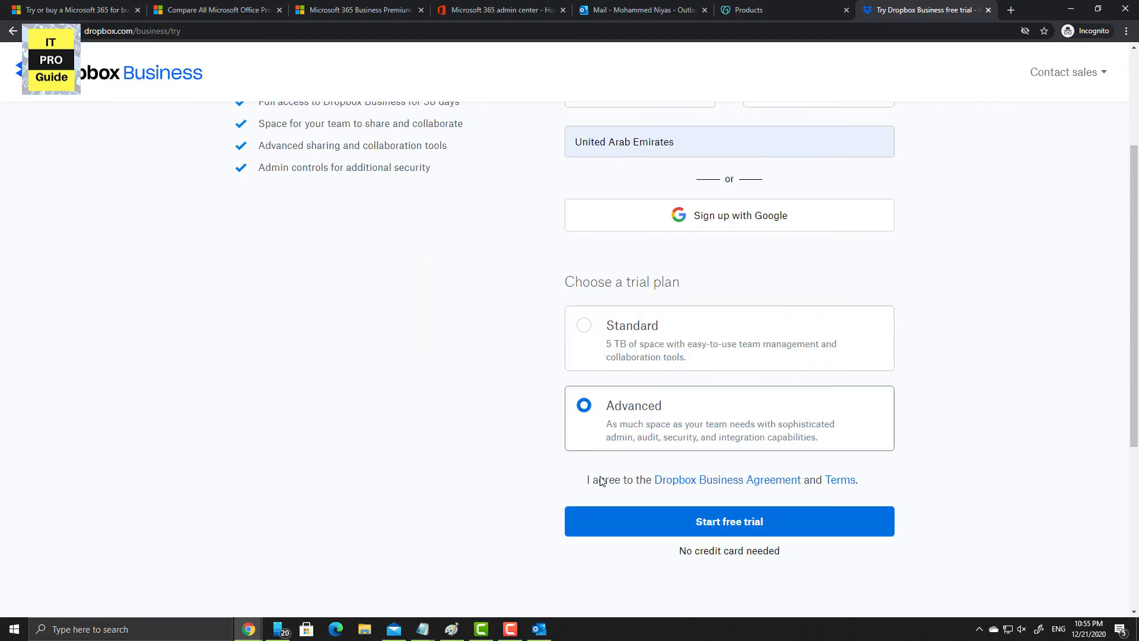
click(599, 480)
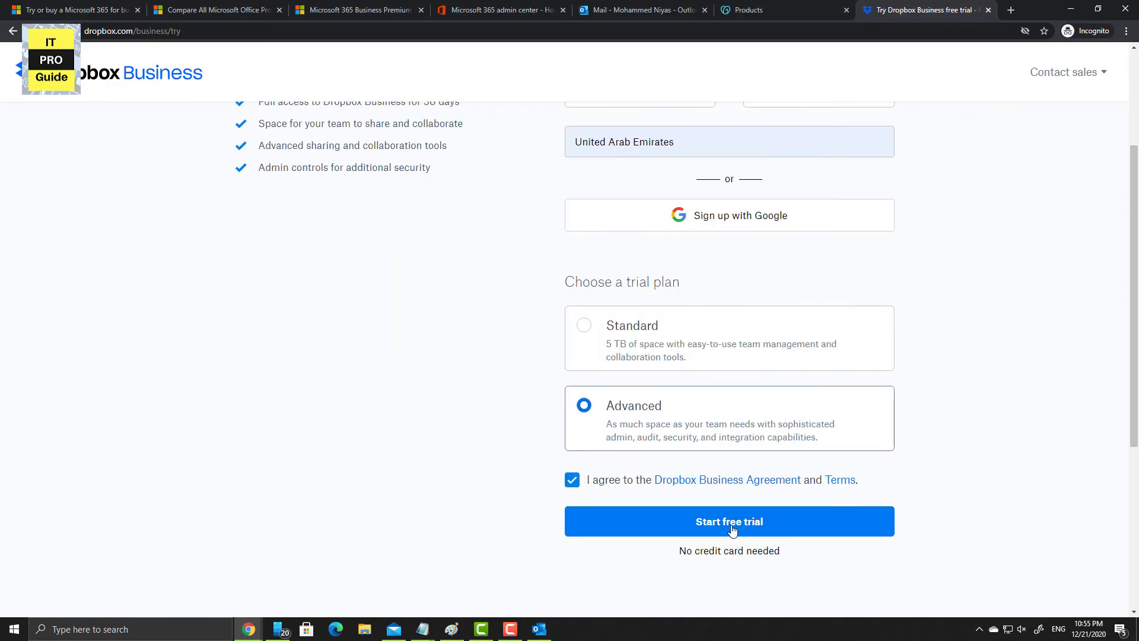
click(732, 530)
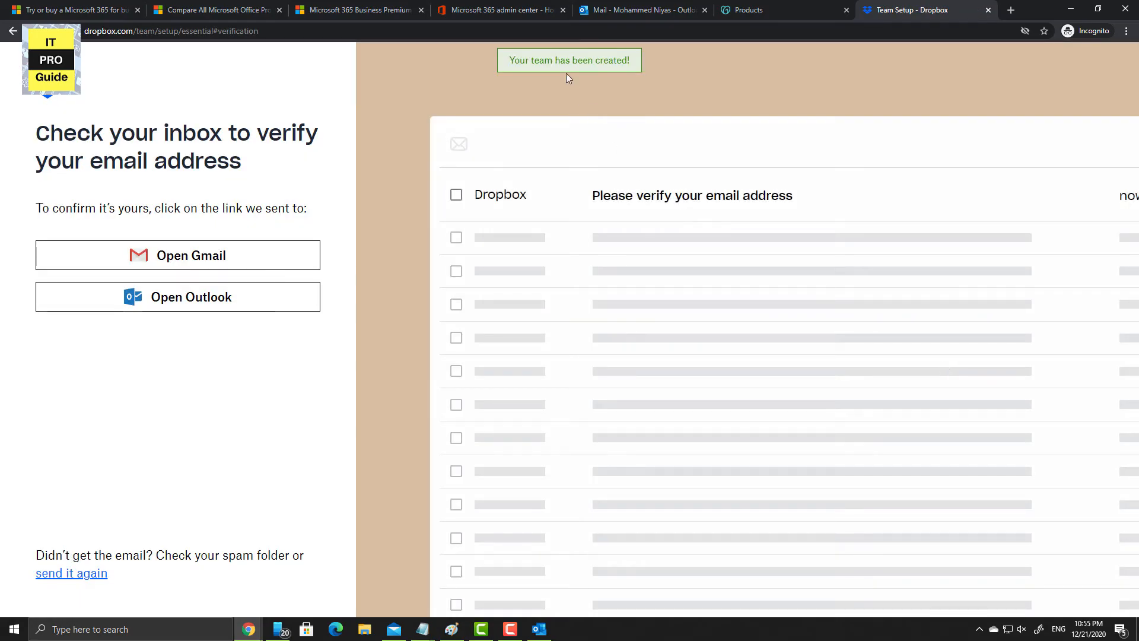
- Verify the address from the Dropbox verification email in Outlook
click(657, 12)
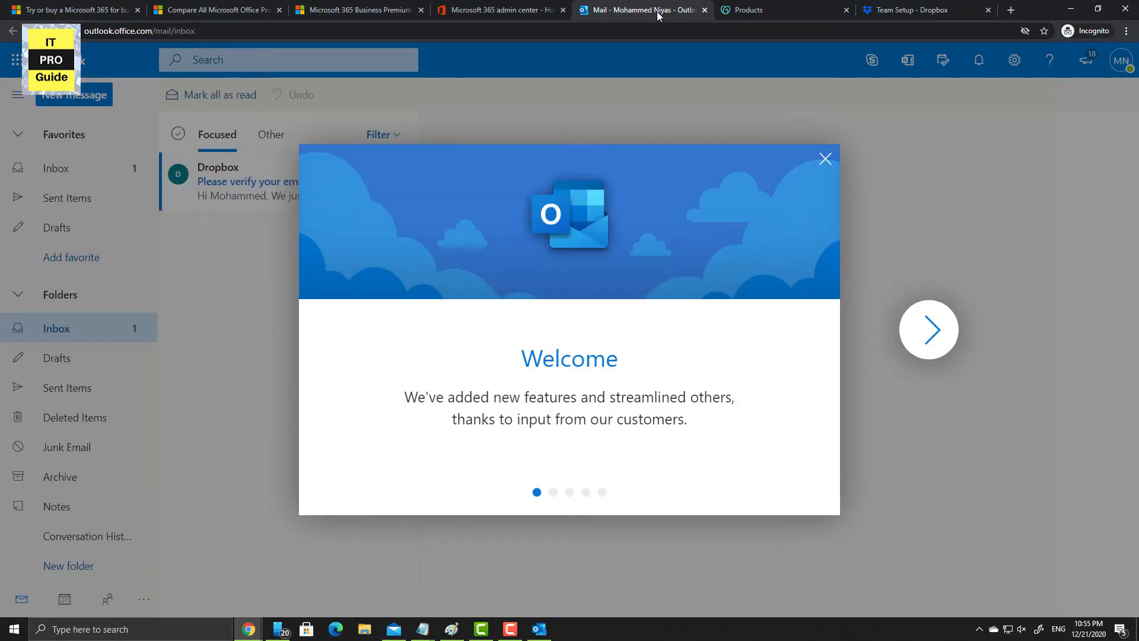
click(825, 158)
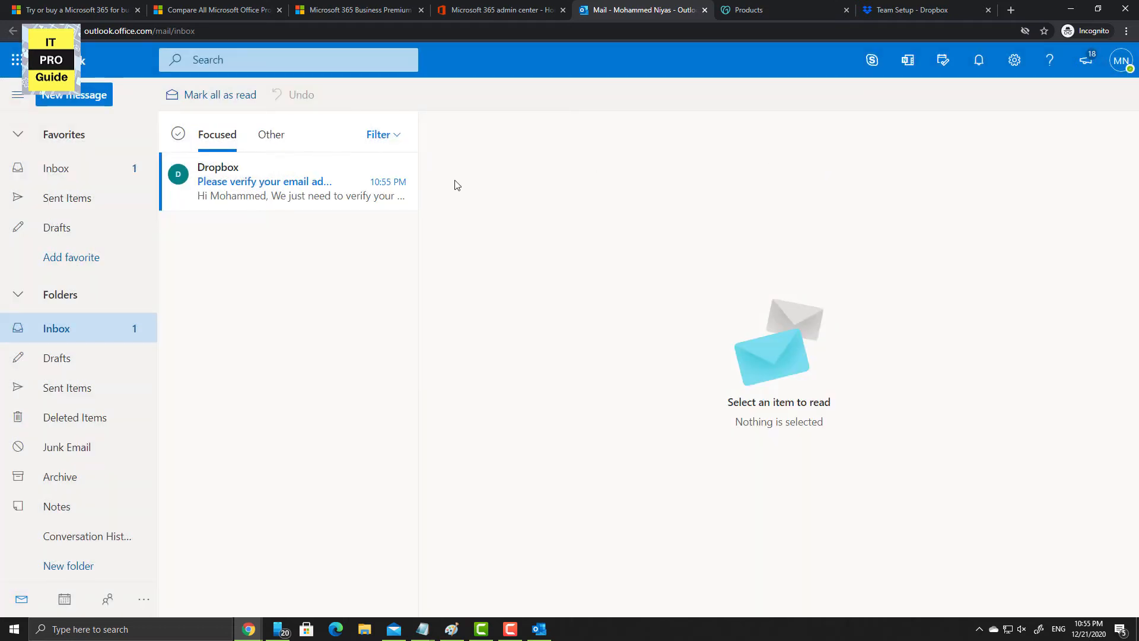
click(309, 200)
click(800, 400)
- Name the team ExamPortal and postpone the Dropbox app download
text(Exam)
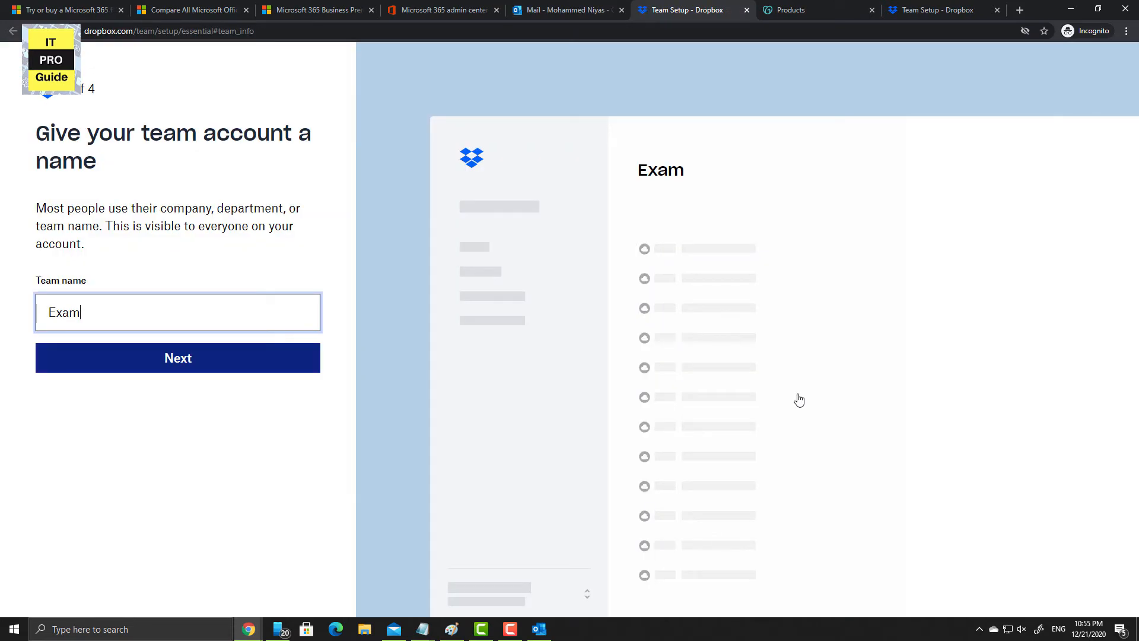
text(Portal)
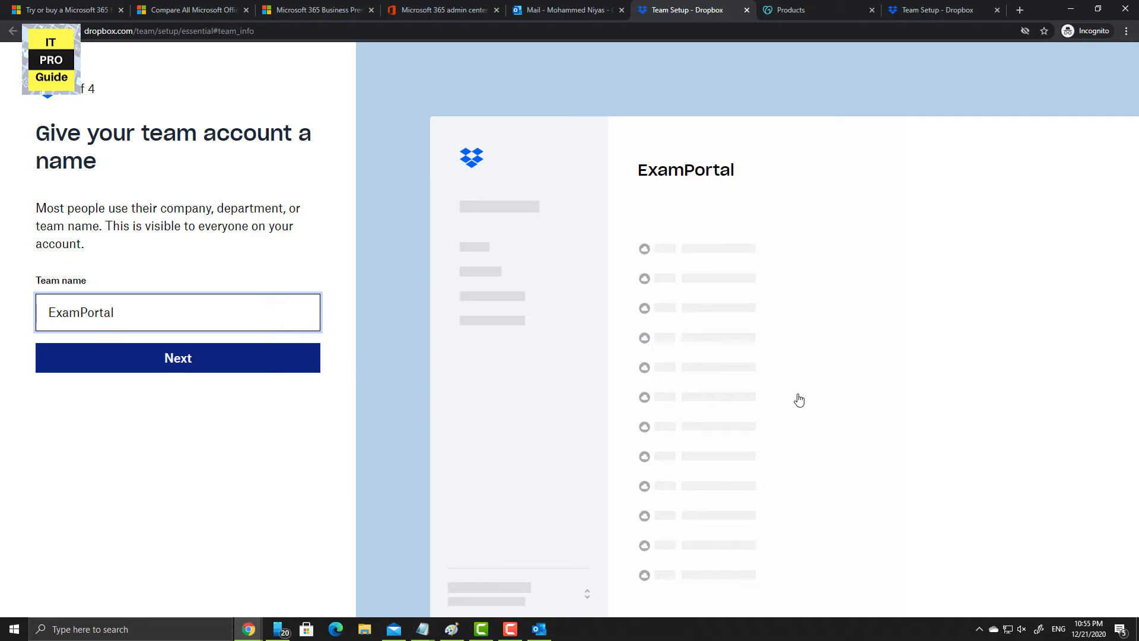
click(224, 368)
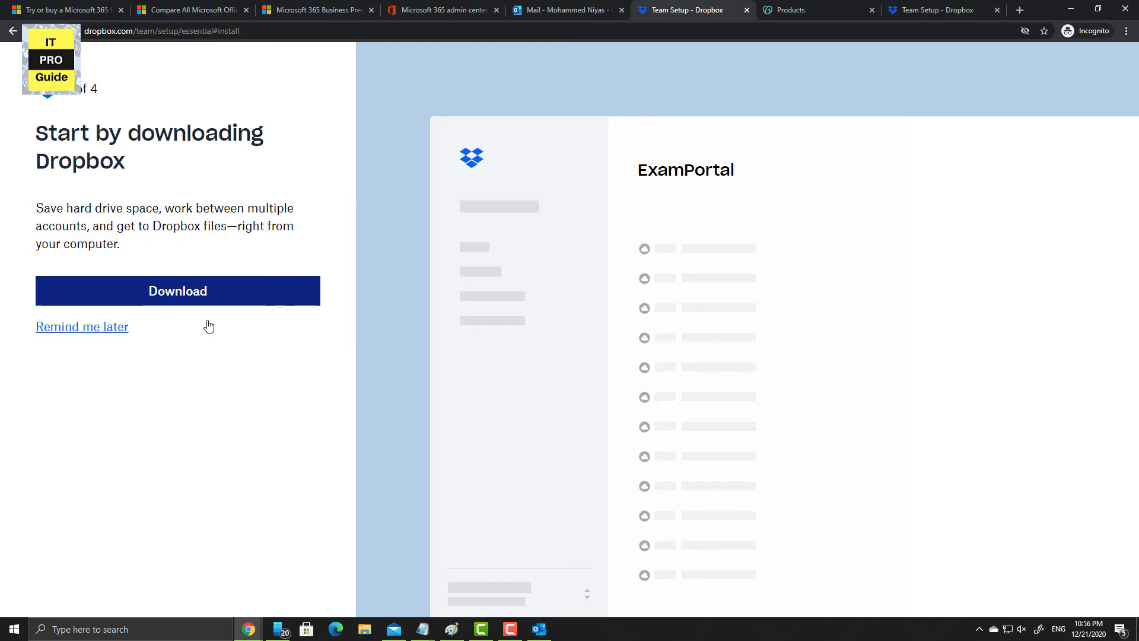
click(127, 331)
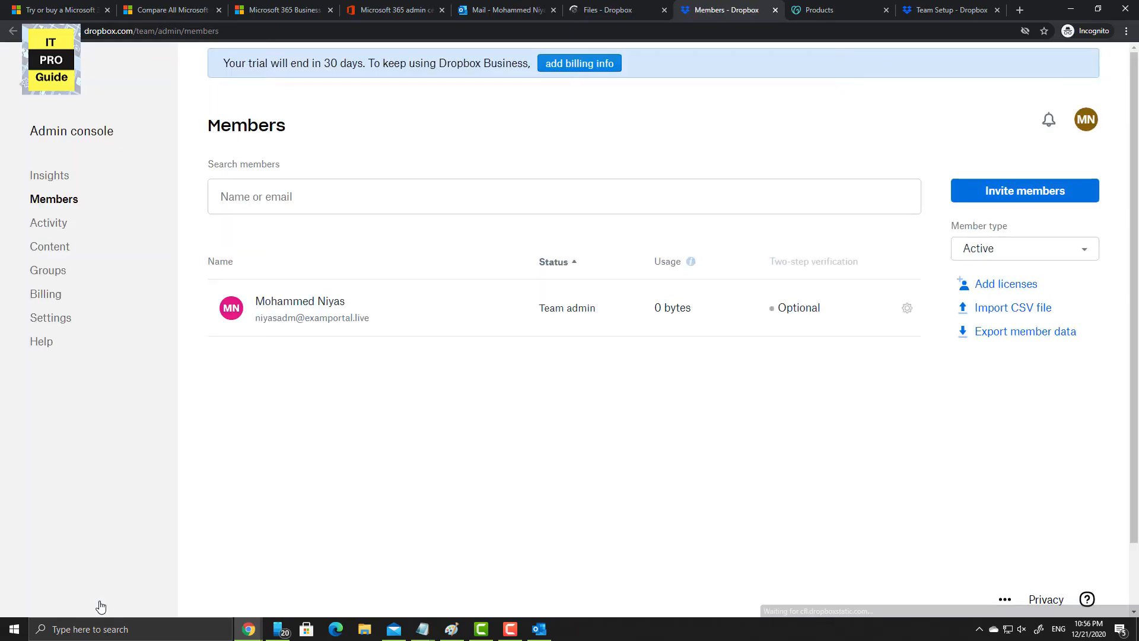
- Change the team's Single sign-on setting from Off to Required in Dropbox admin Settings
click(58, 324)
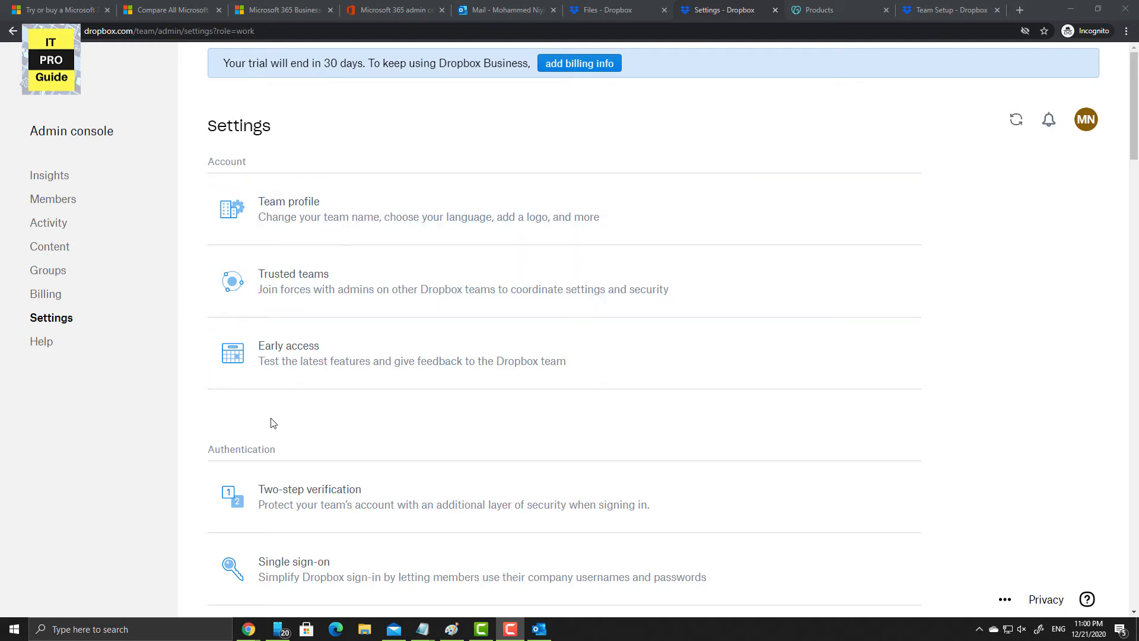
click(153, 428)
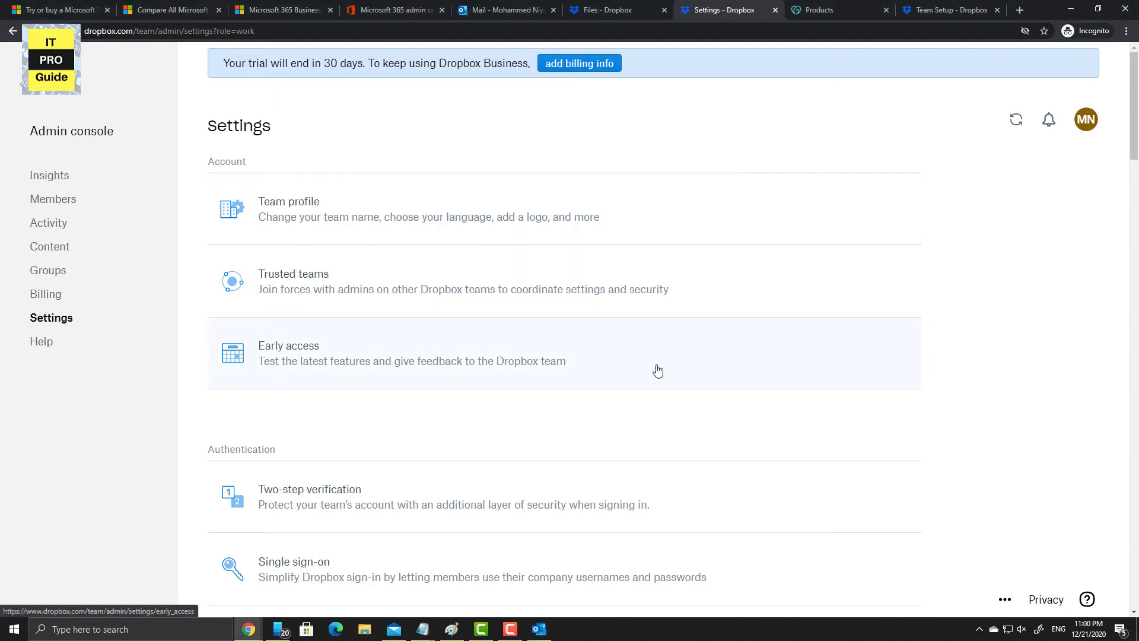
scroll(657, 371, down, 4)
click(375, 338)
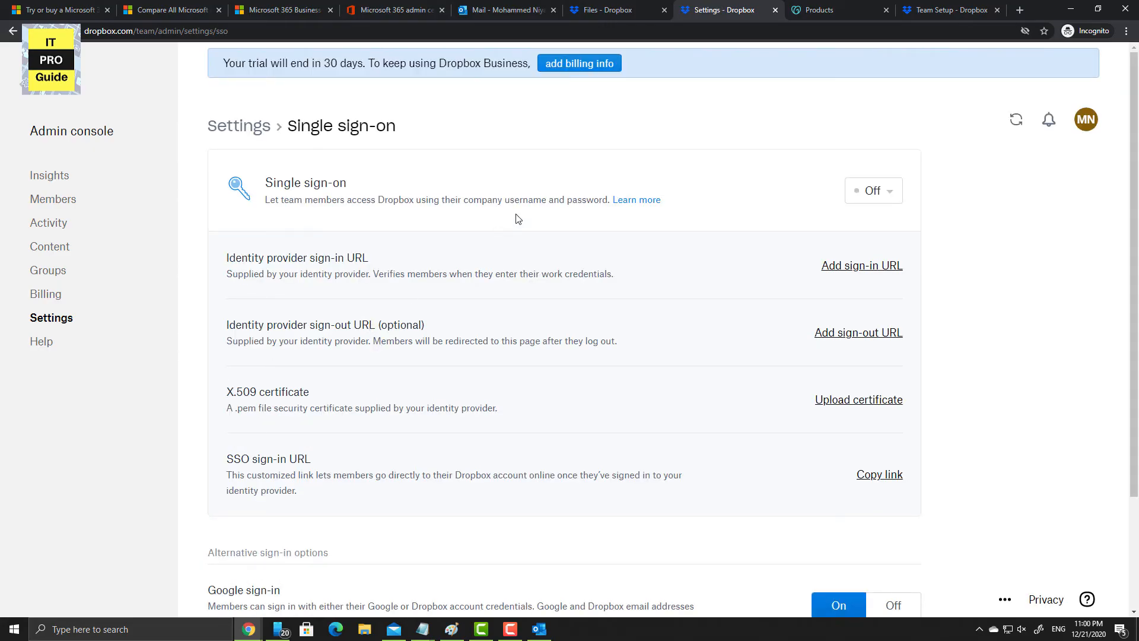
click(878, 193)
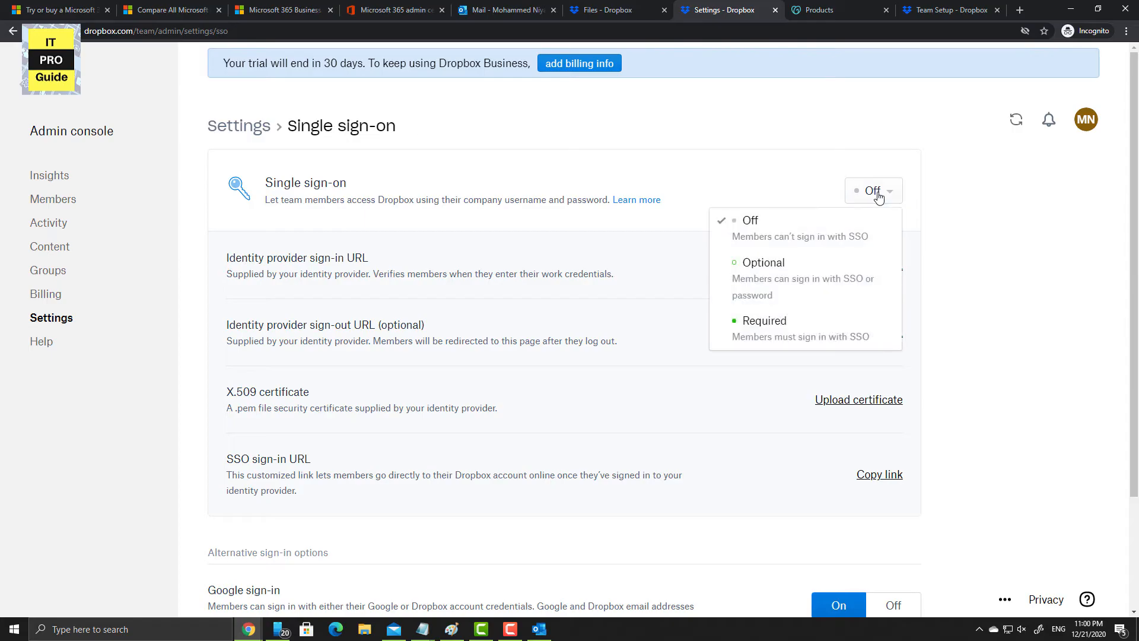
click(810, 322)
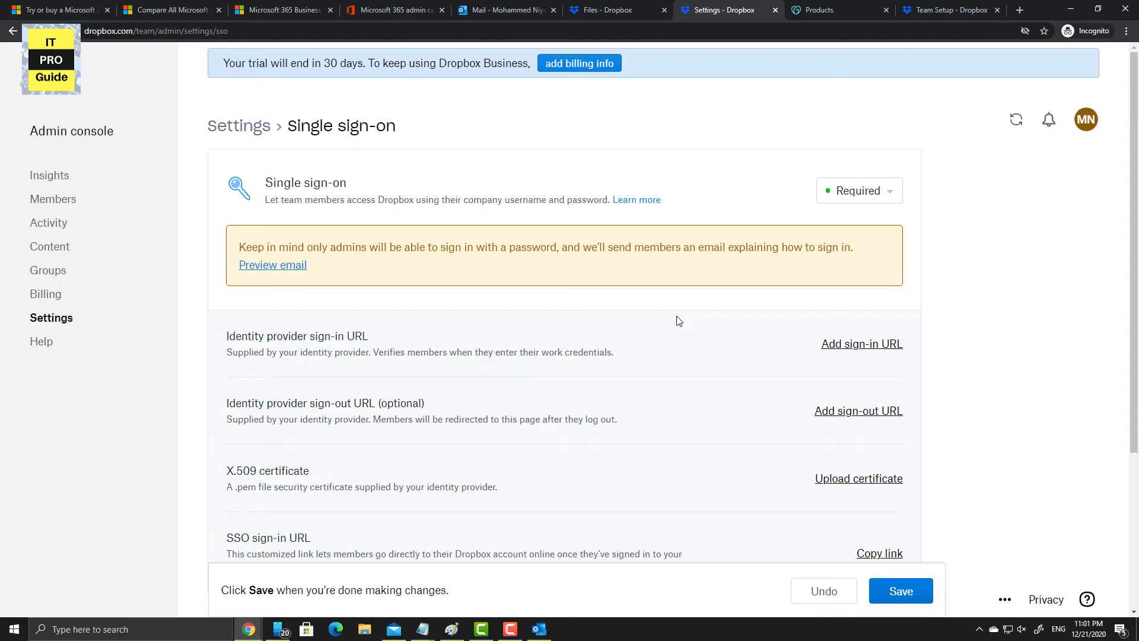
scroll(679, 321, down, 1)
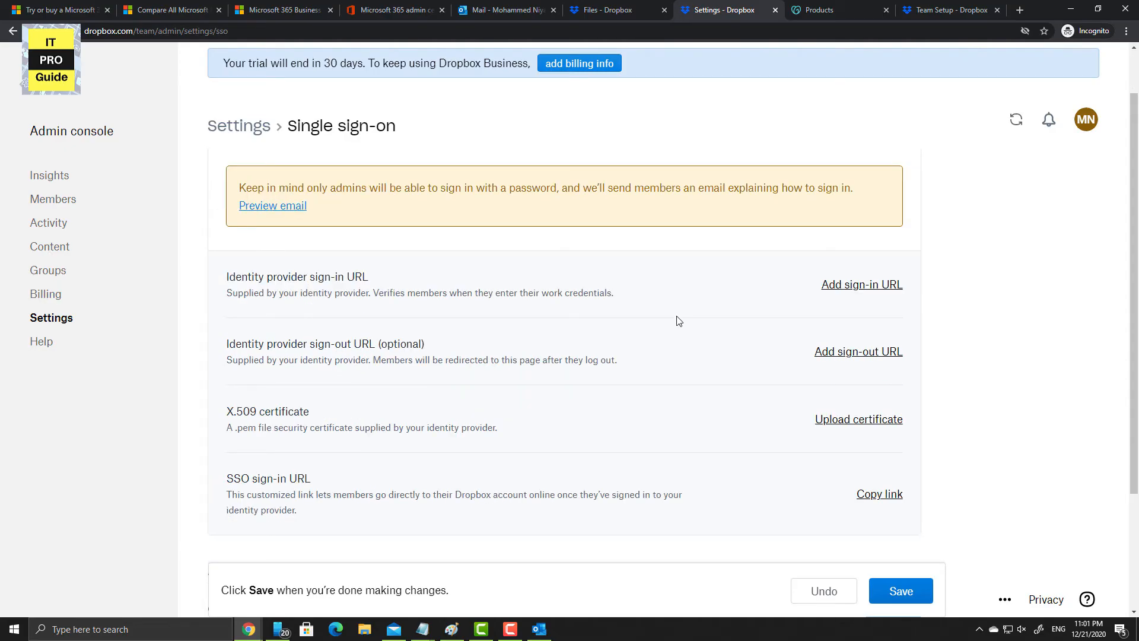
click(1023, 15)
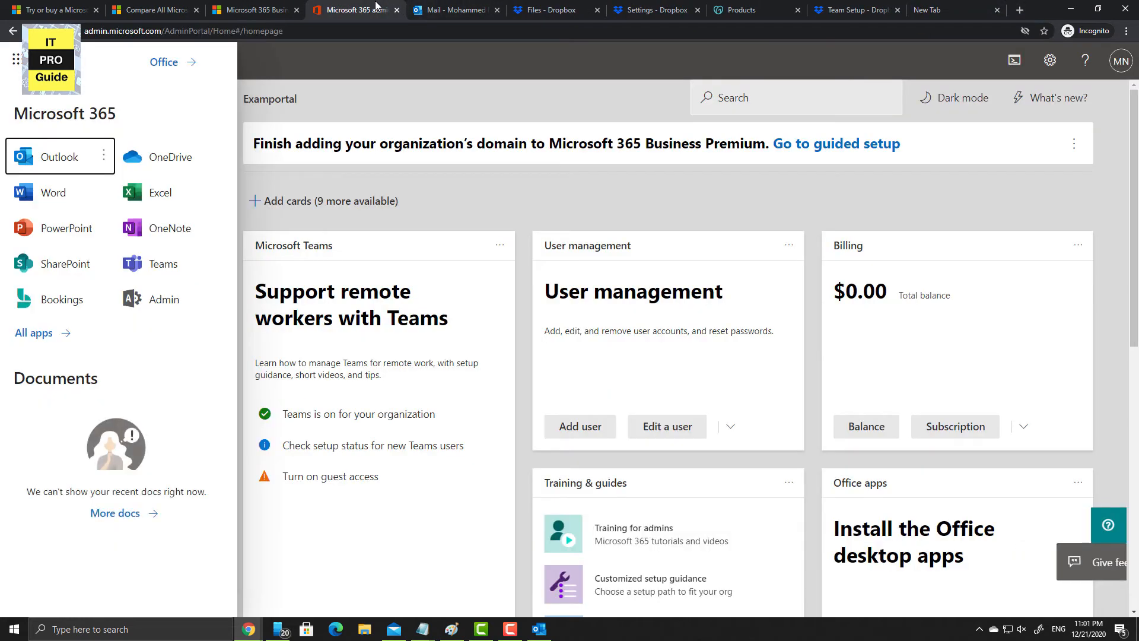
- Open Azure from Microsoft 365 All apps, skip the tour, and find Enterprise applications via 'Enterp'
click(379, 10)
click(66, 334)
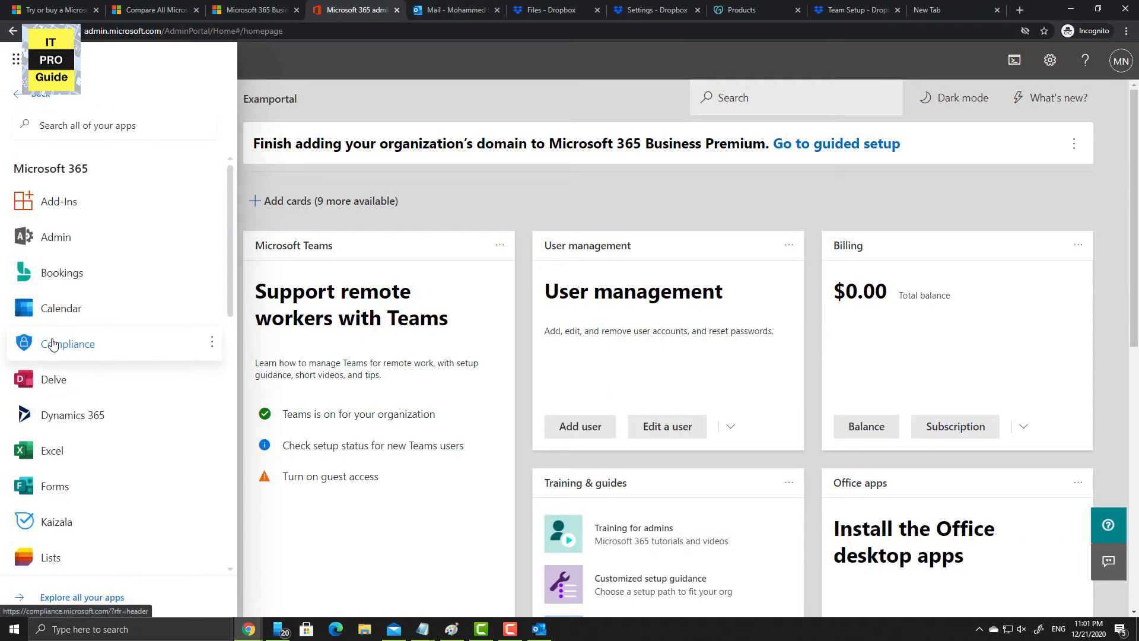
click(69, 338)
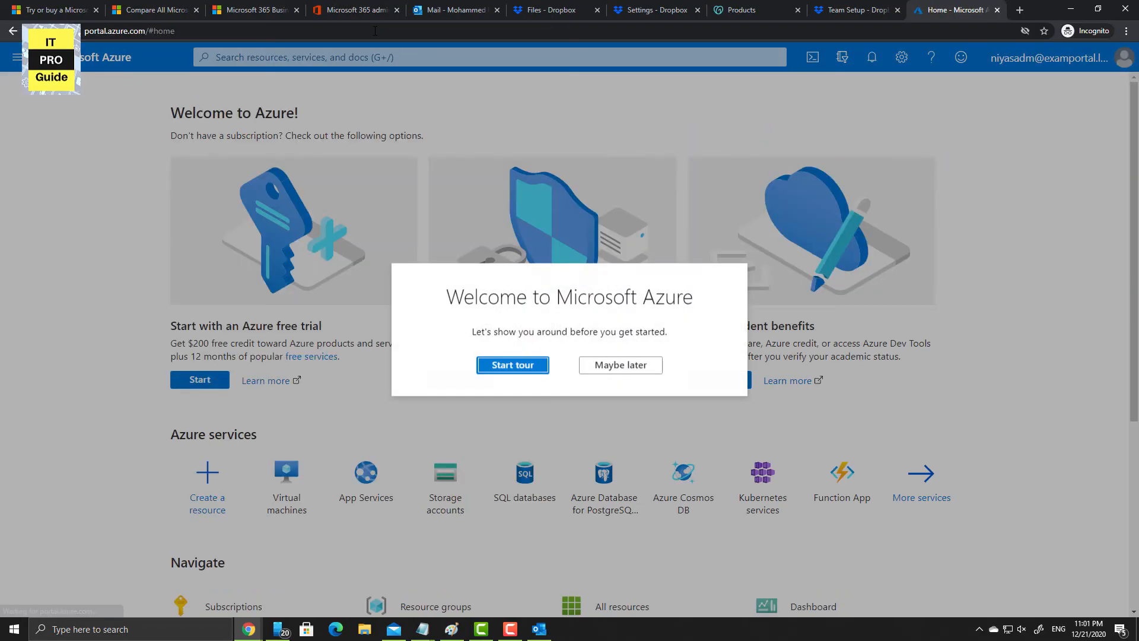
click(626, 361)
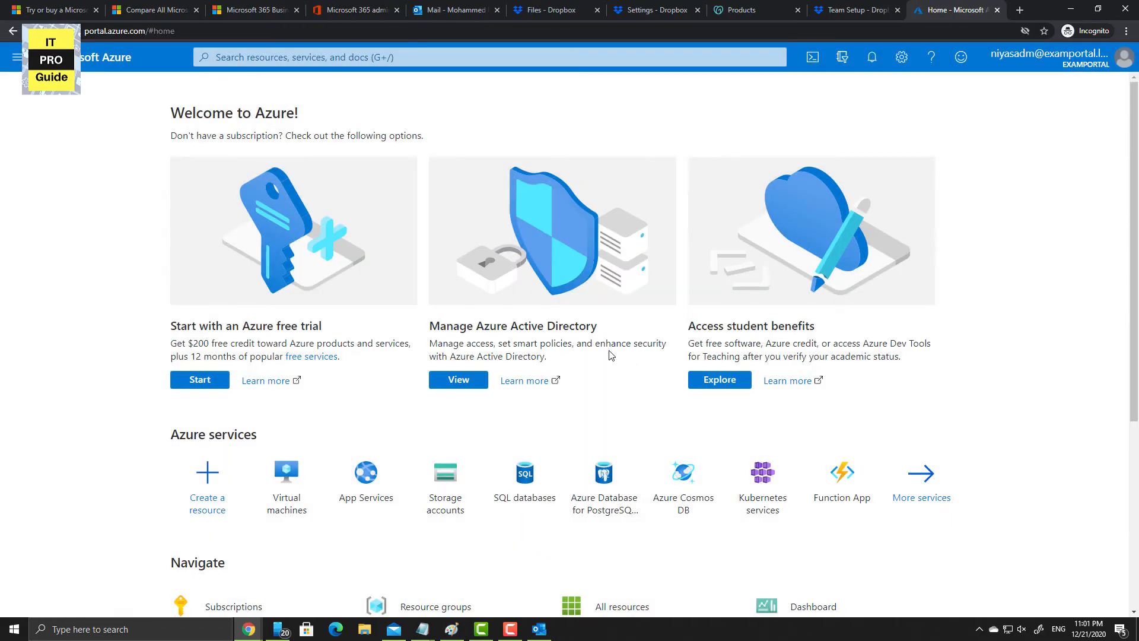
click(321, 59)
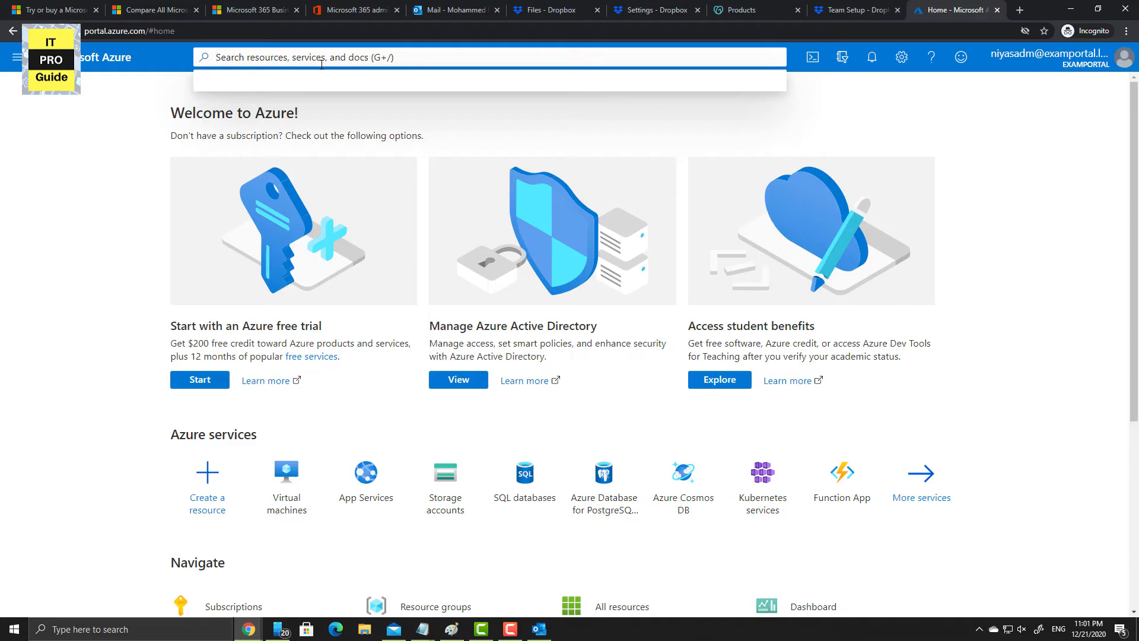
text(Enterp)
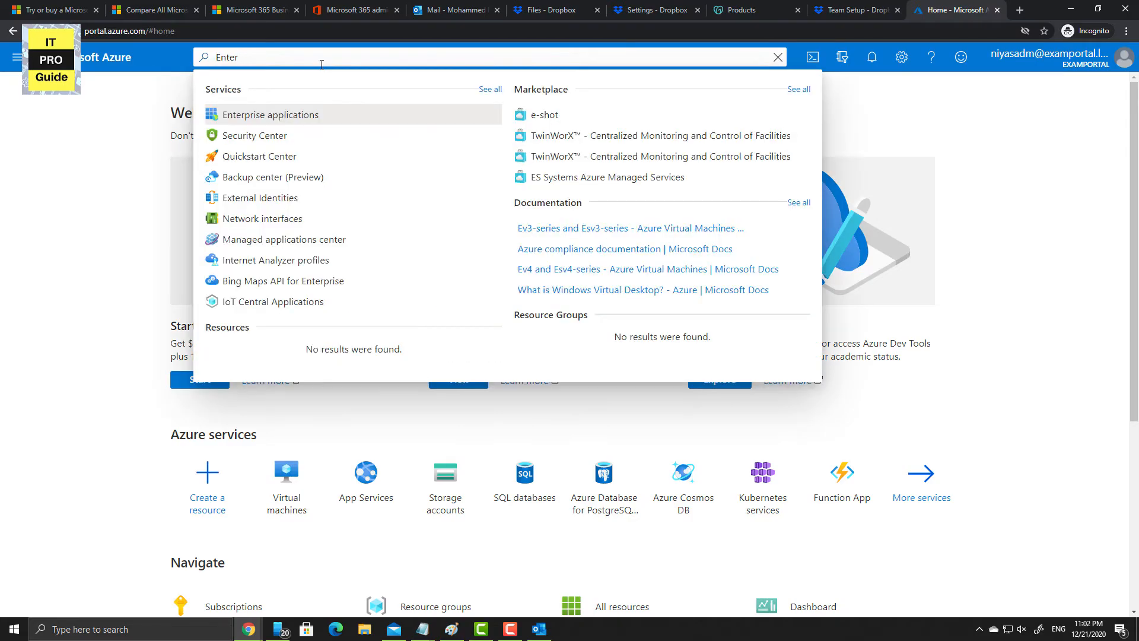
click(265, 114)
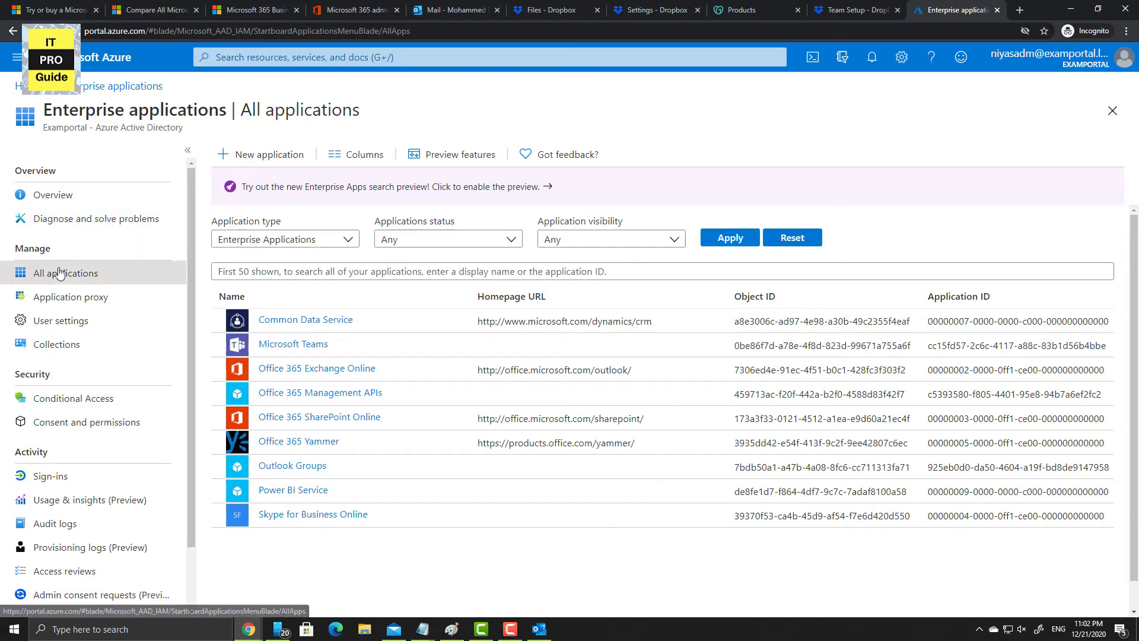
- Add the Dropbox Business gallery app under New application, naming it 'Dropbox Business ExamPortal'
click(250, 157)
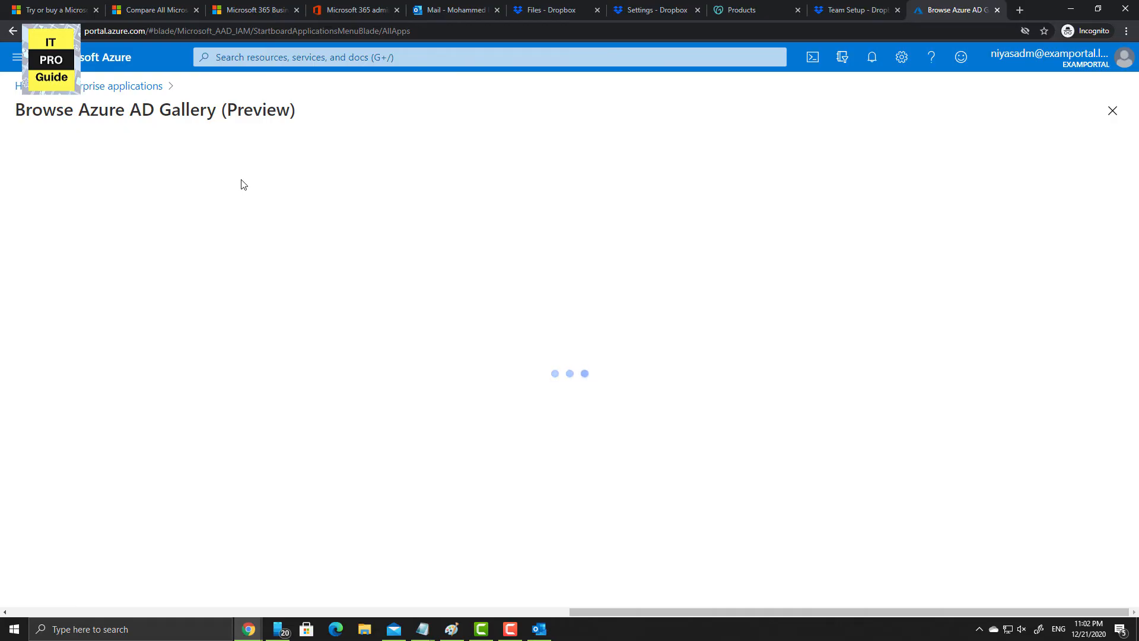
scroll(174, 409, down, 3)
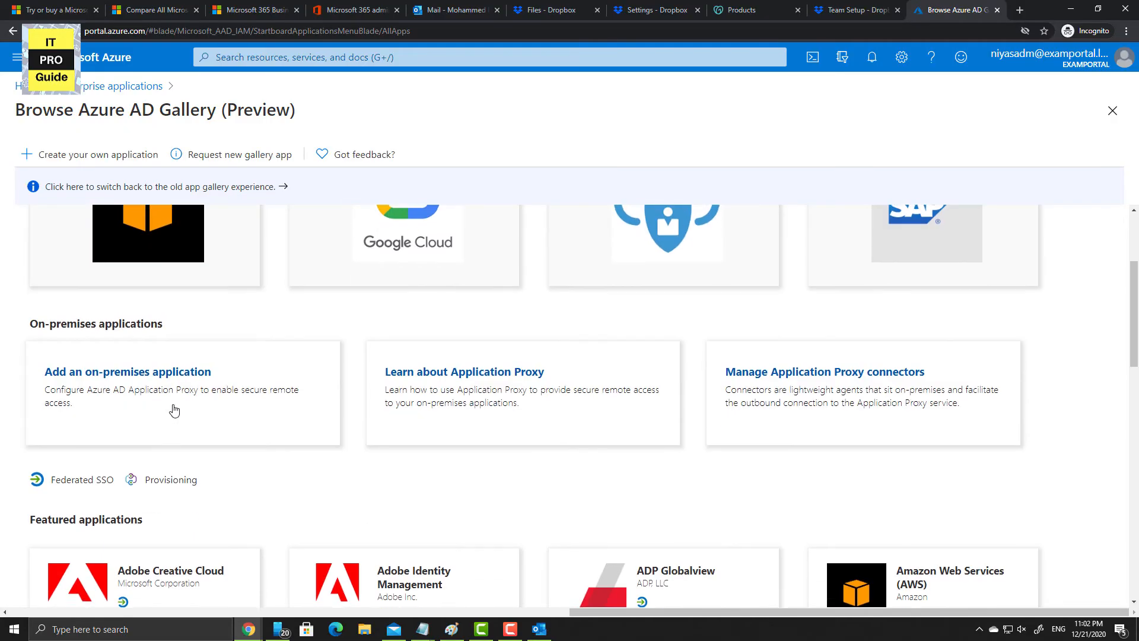
scroll(174, 410, down, 6)
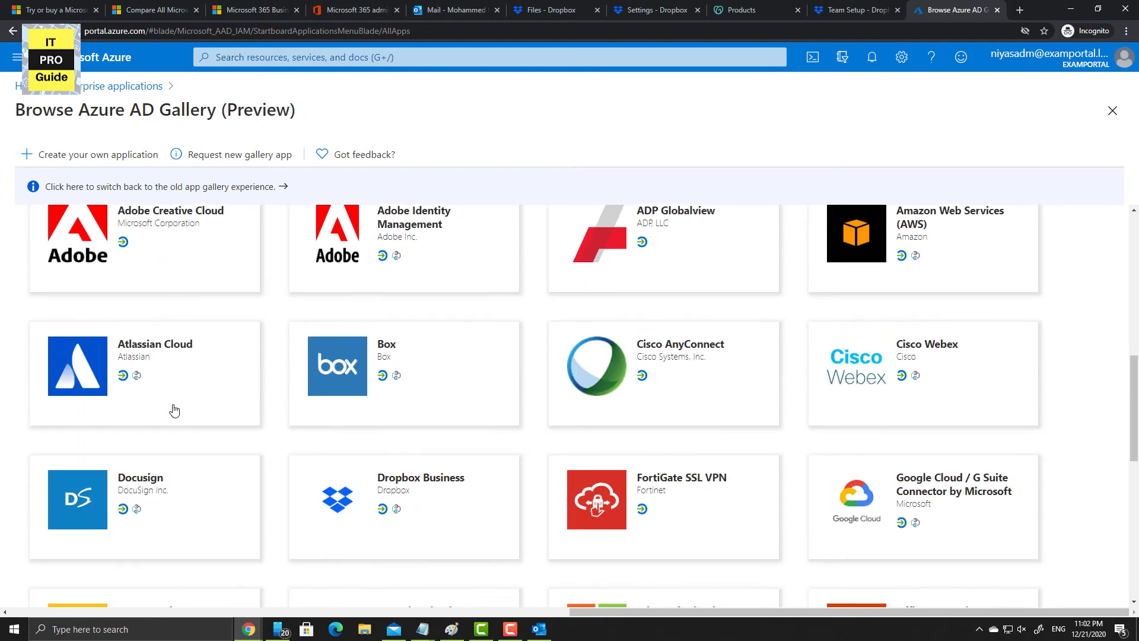
scroll(174, 409, down, 1)
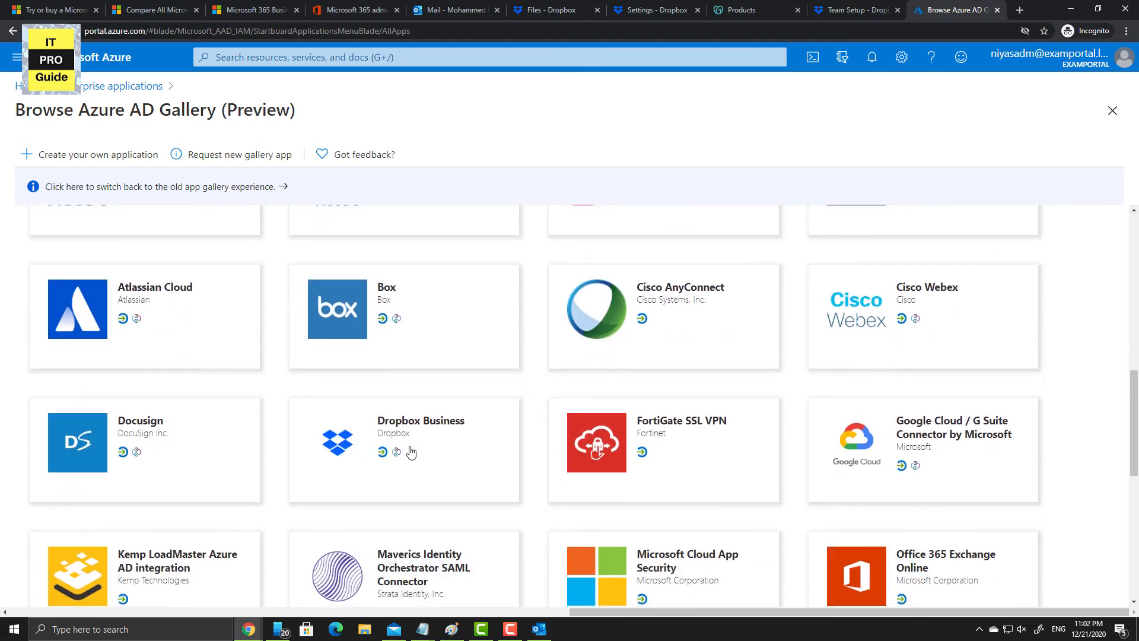
click(411, 453)
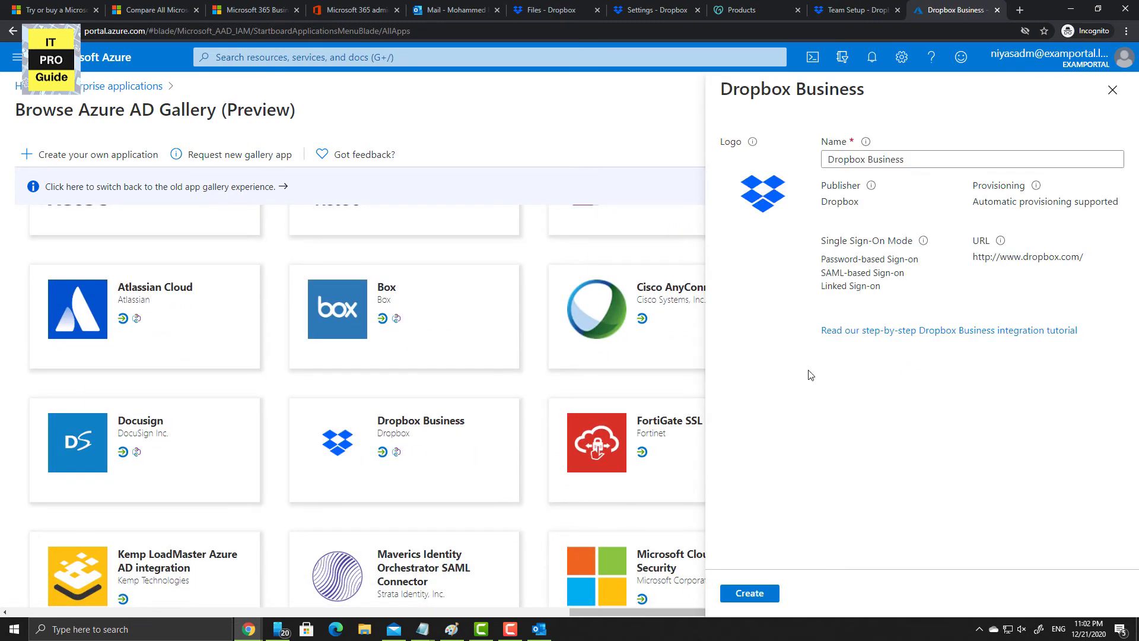
click(913, 334)
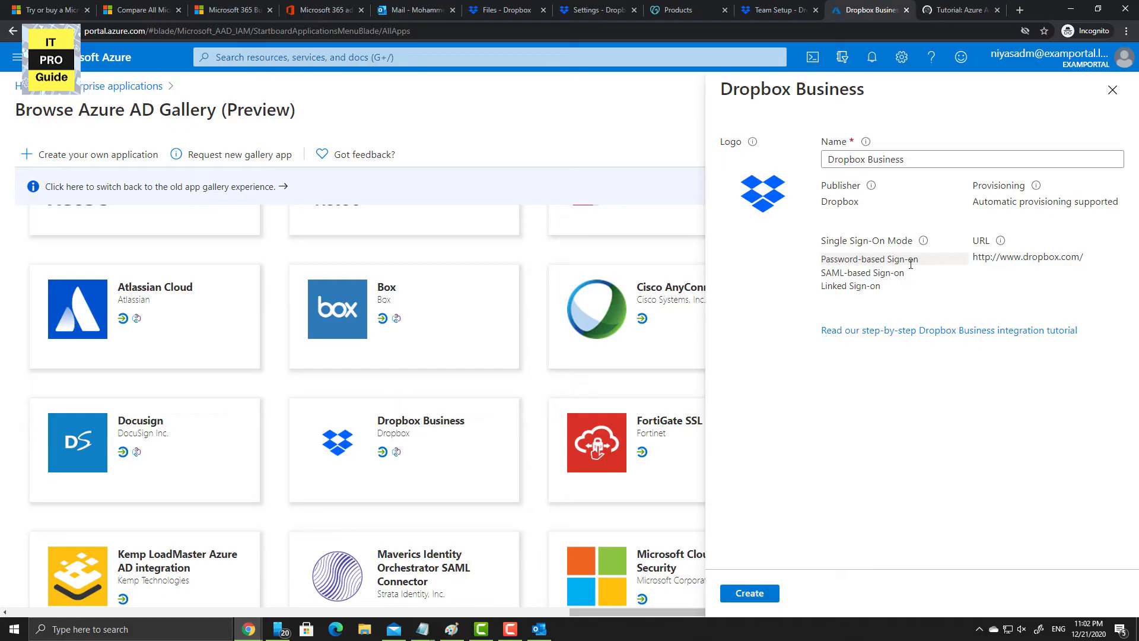
drag(907, 273, 860, 244)
click(909, 163)
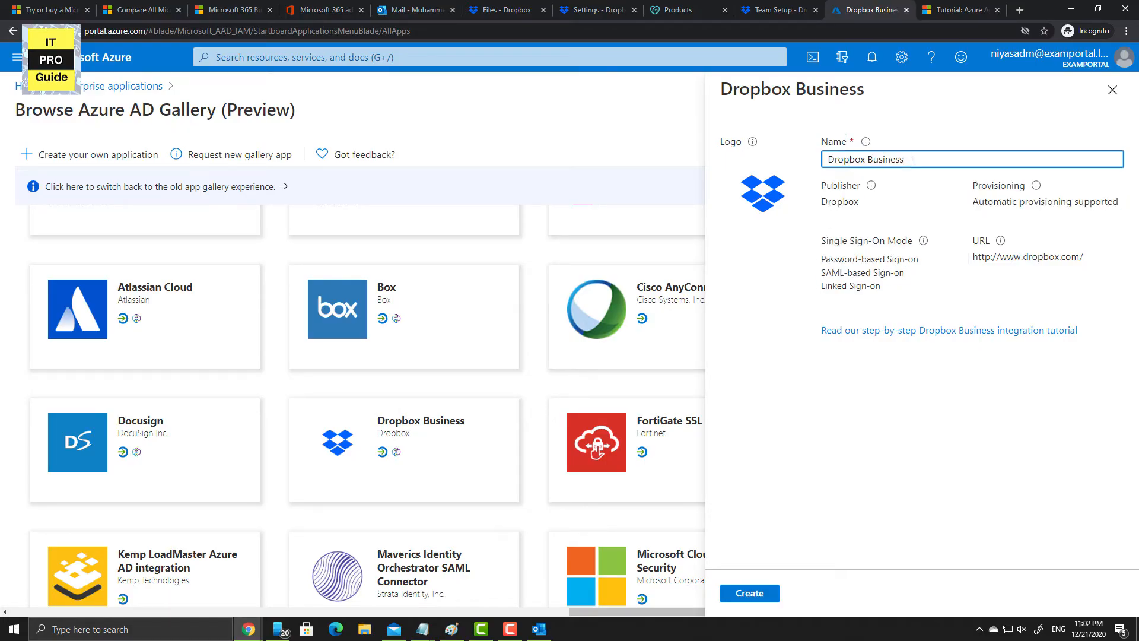
text(ExamPortal)
click(751, 595)
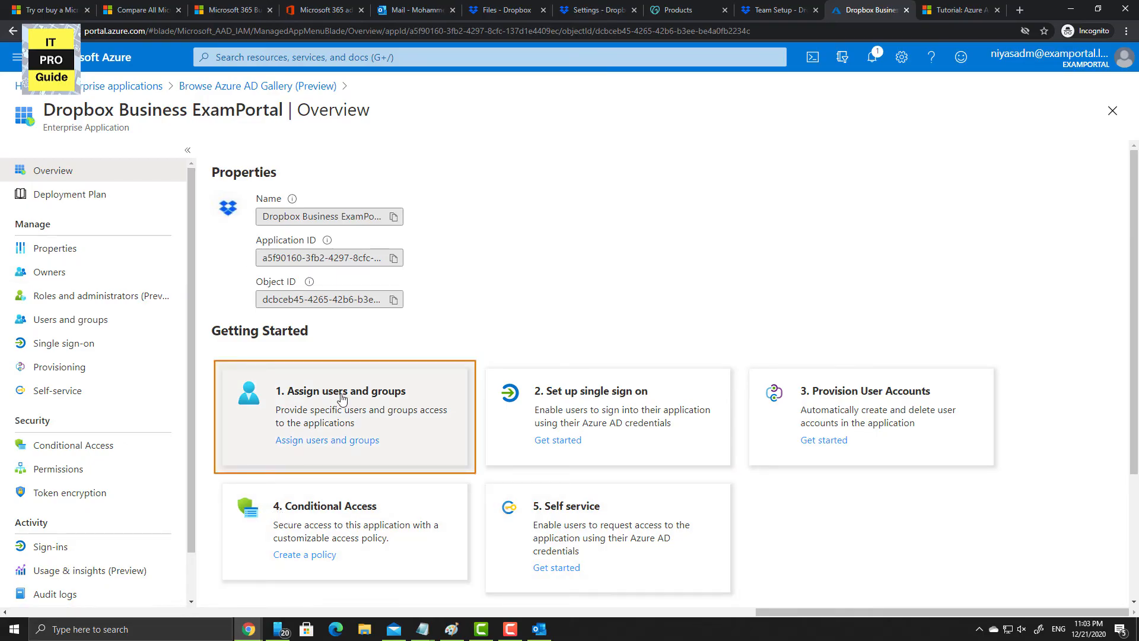
- Assign two users to Dropbox Business ExamPortal under Users and groups, then go back to Overview
click(345, 442)
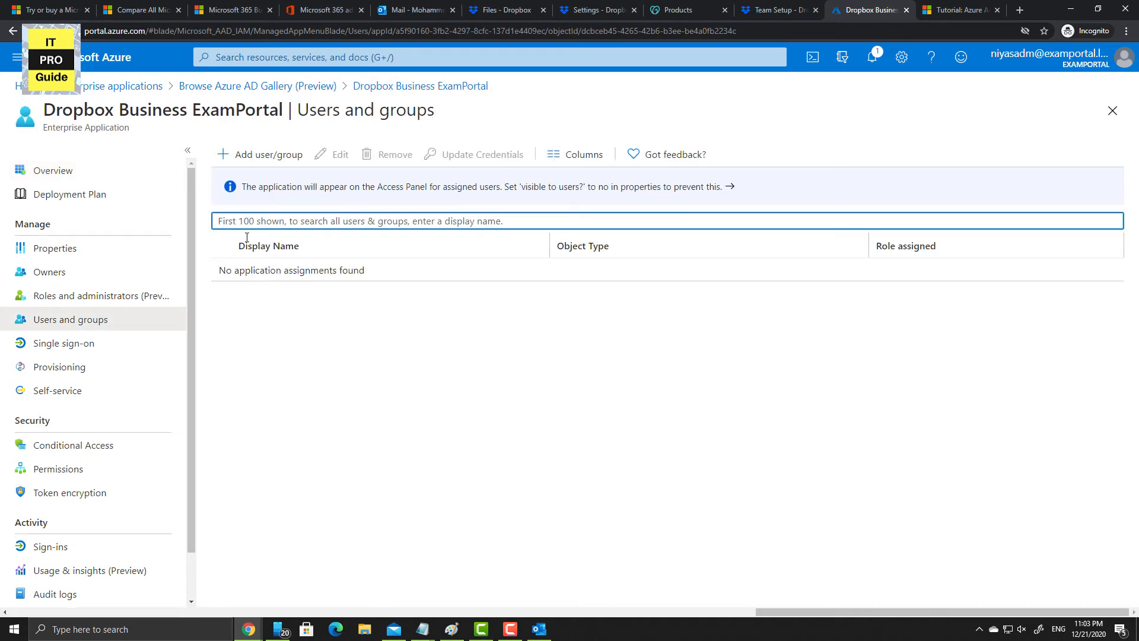
click(272, 162)
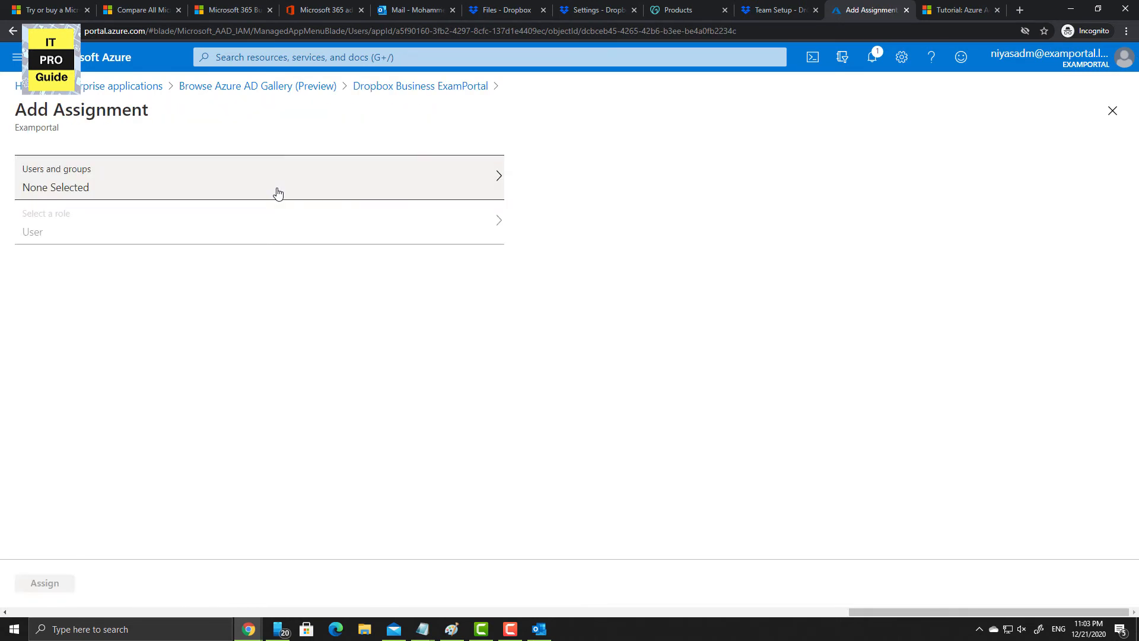
click(277, 193)
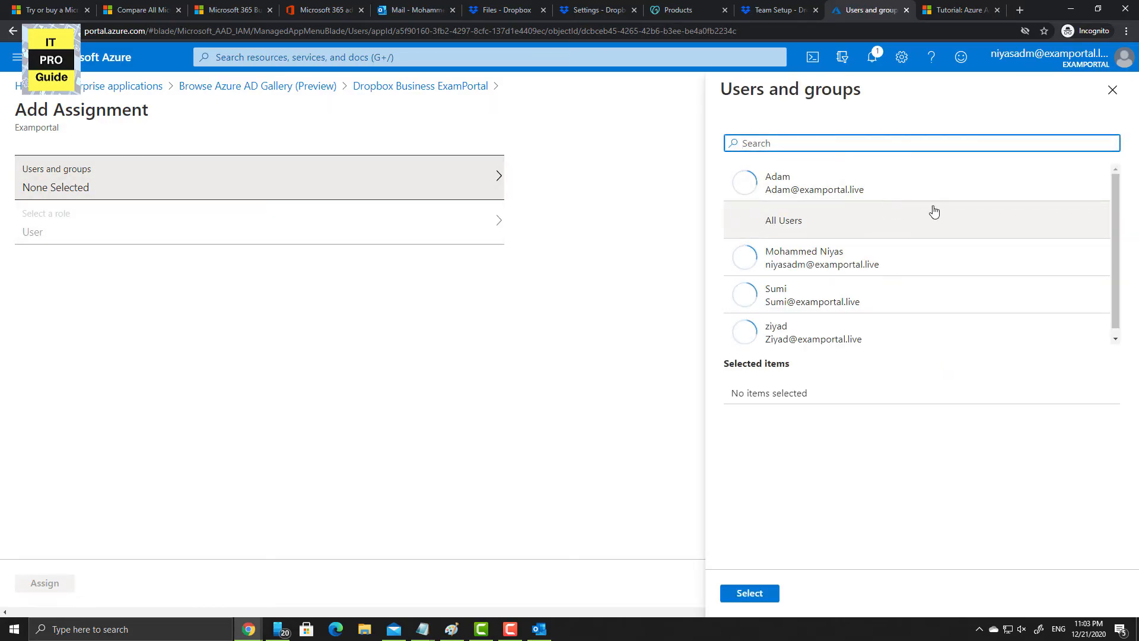
click(823, 301)
click(801, 346)
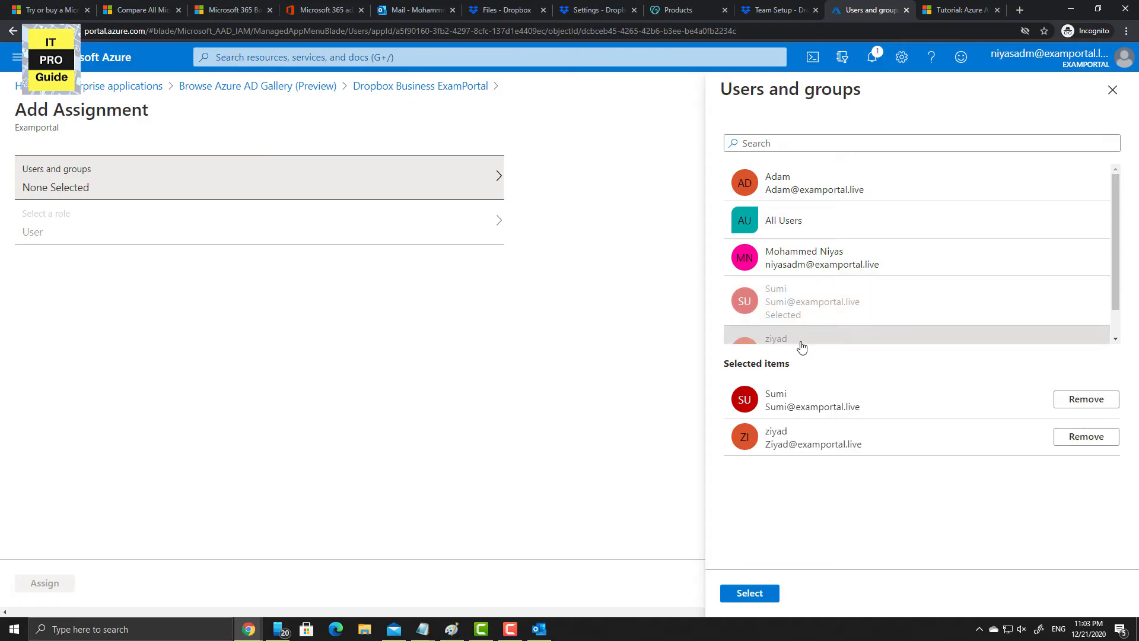
click(764, 595)
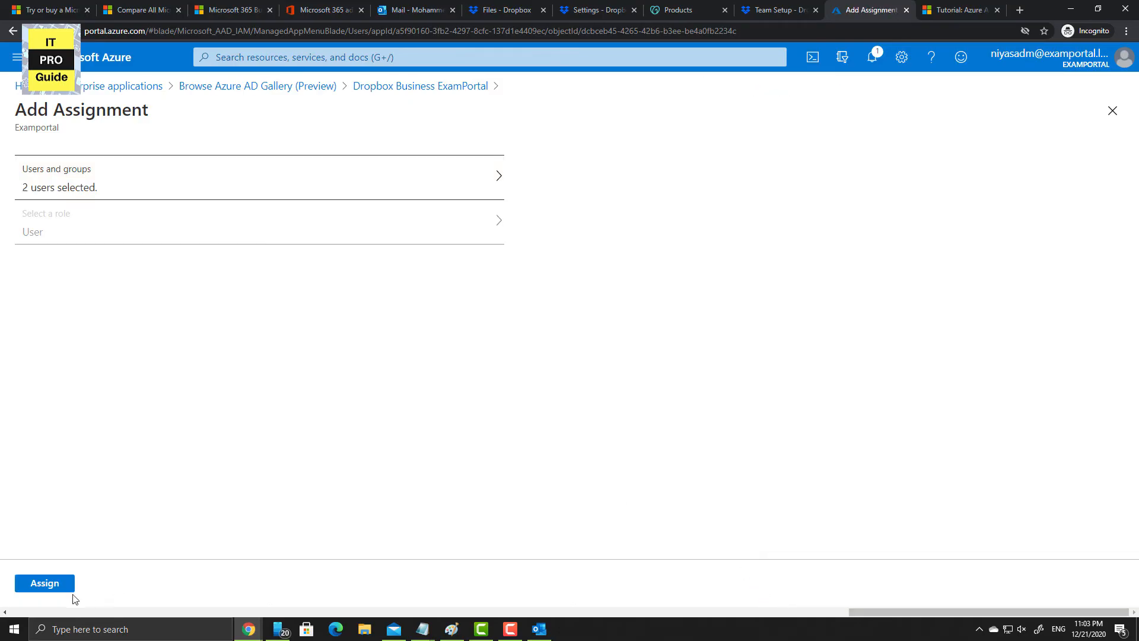
click(42, 589)
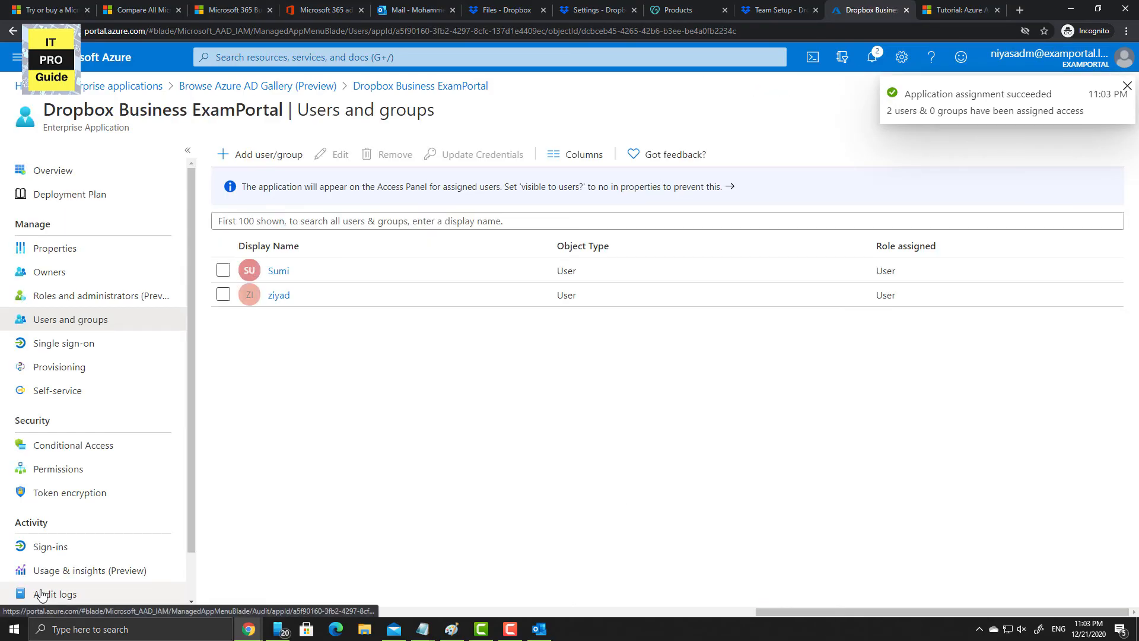
click(89, 178)
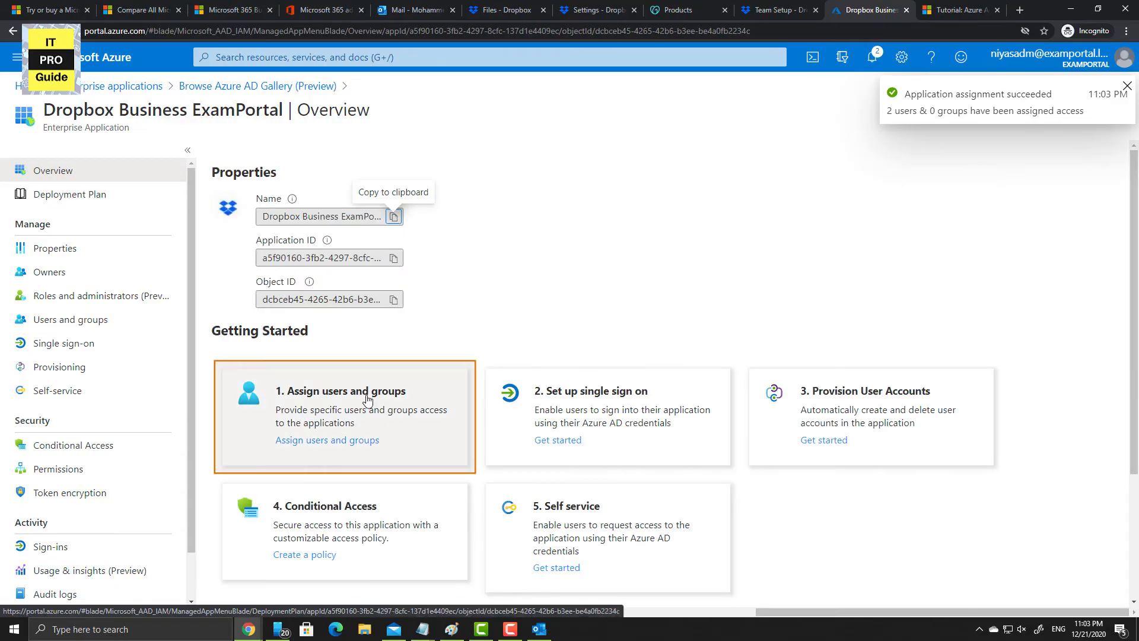
click(600, 432)
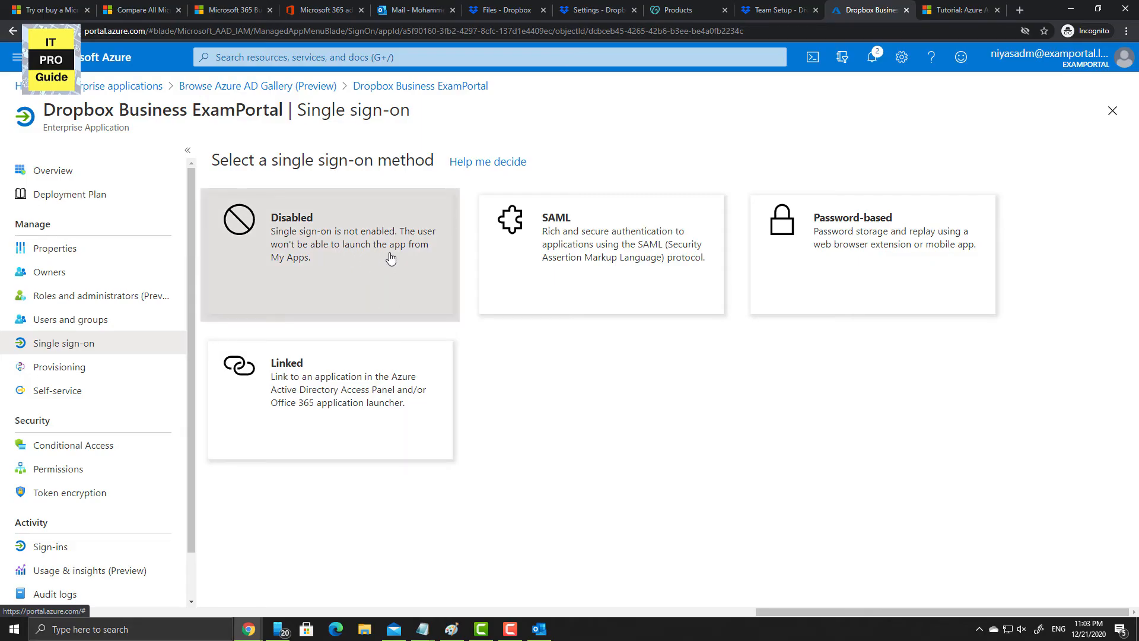
click(557, 278)
click(716, 267)
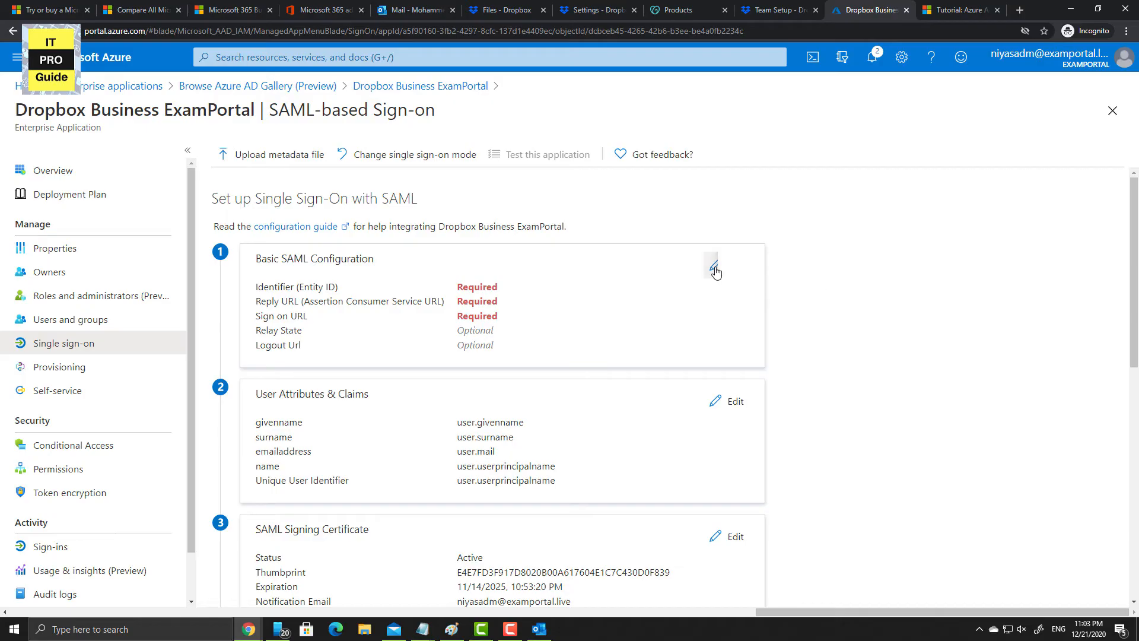
click(584, 271)
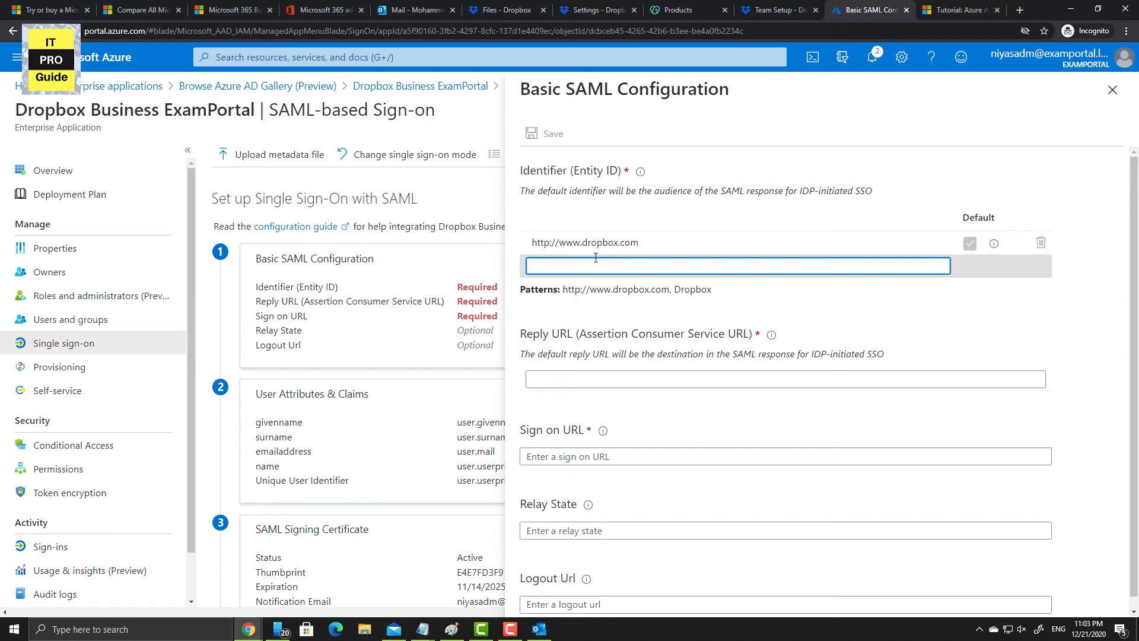
click(577, 380)
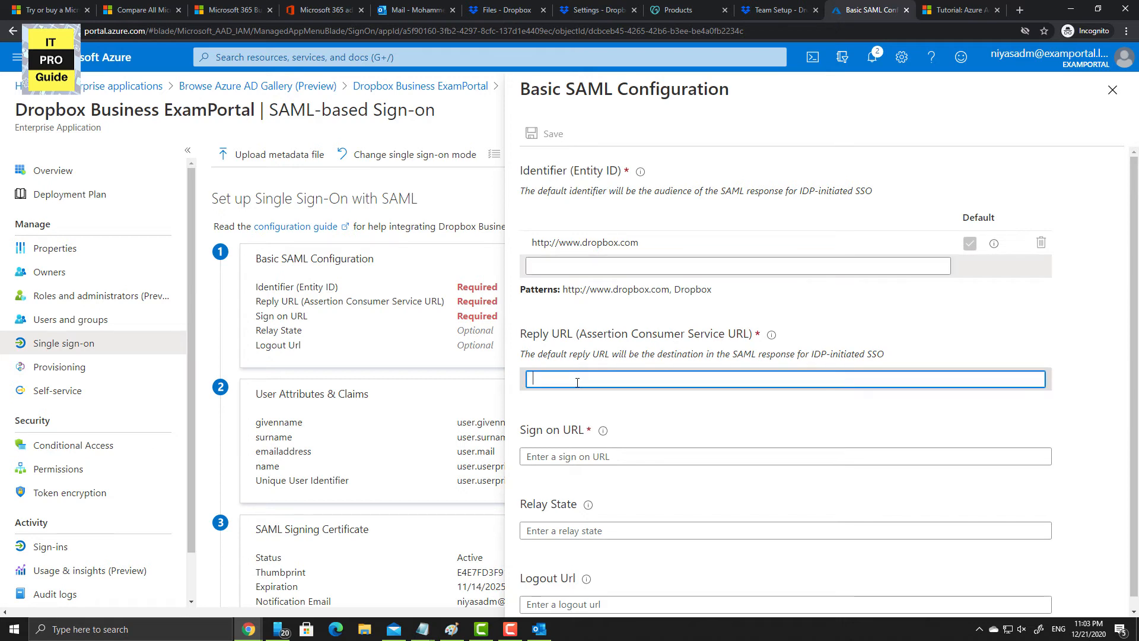
scroll(577, 382, down, 1)
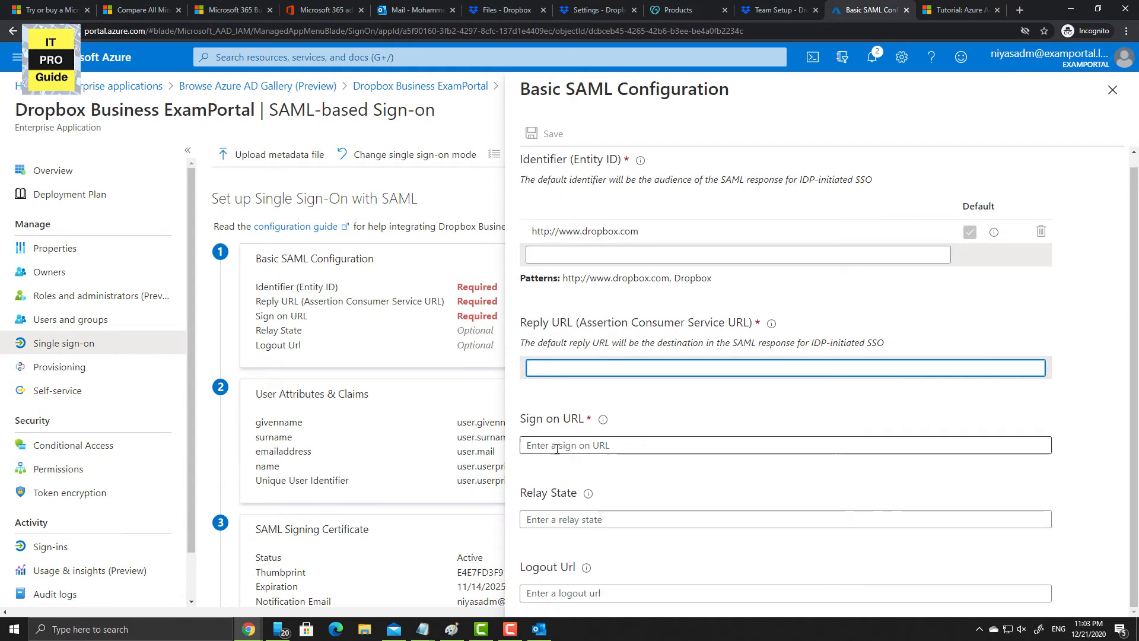
click(555, 451)
click(542, 520)
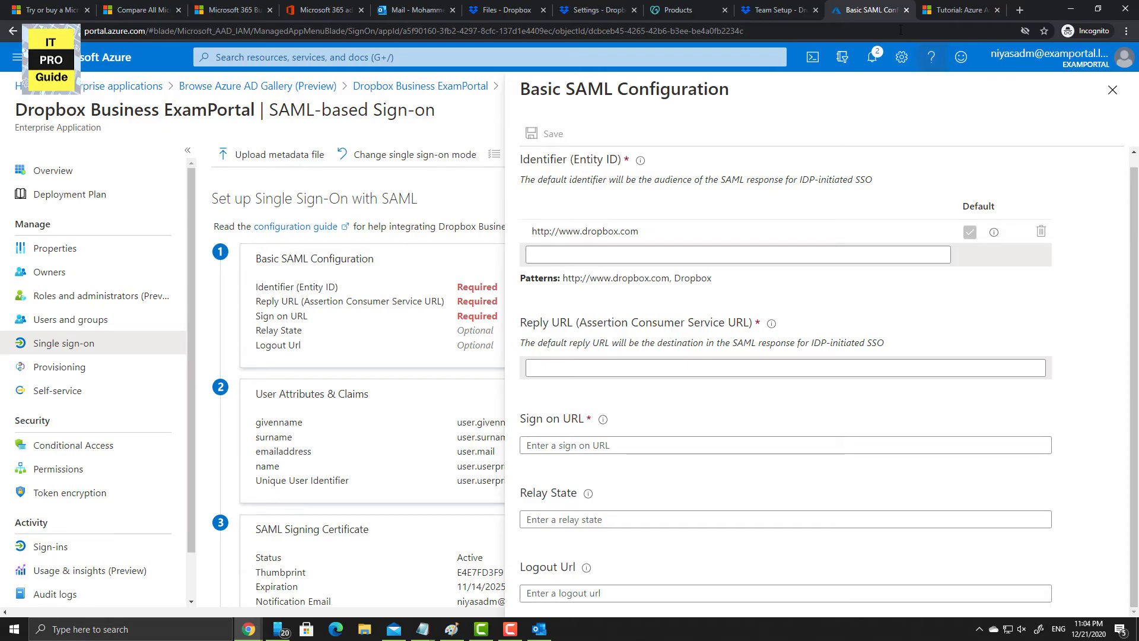
- Tile the Azure SAML configuration on the left and Dropbox's single sign-on settings on the right
drag(871, 11, 827, 88)
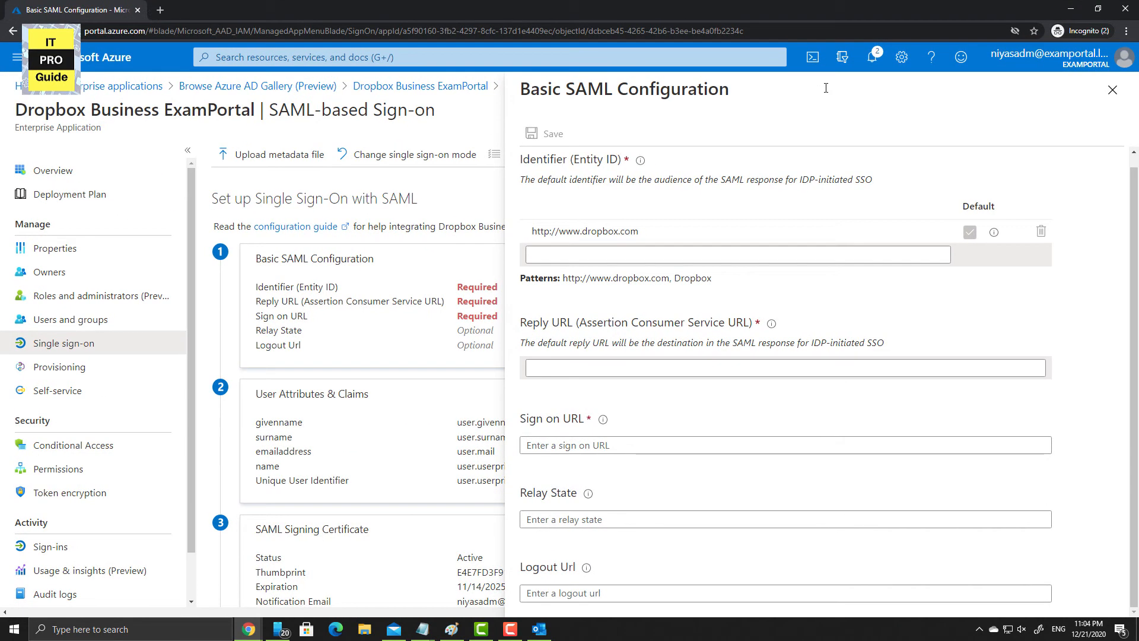
key(super+Left)
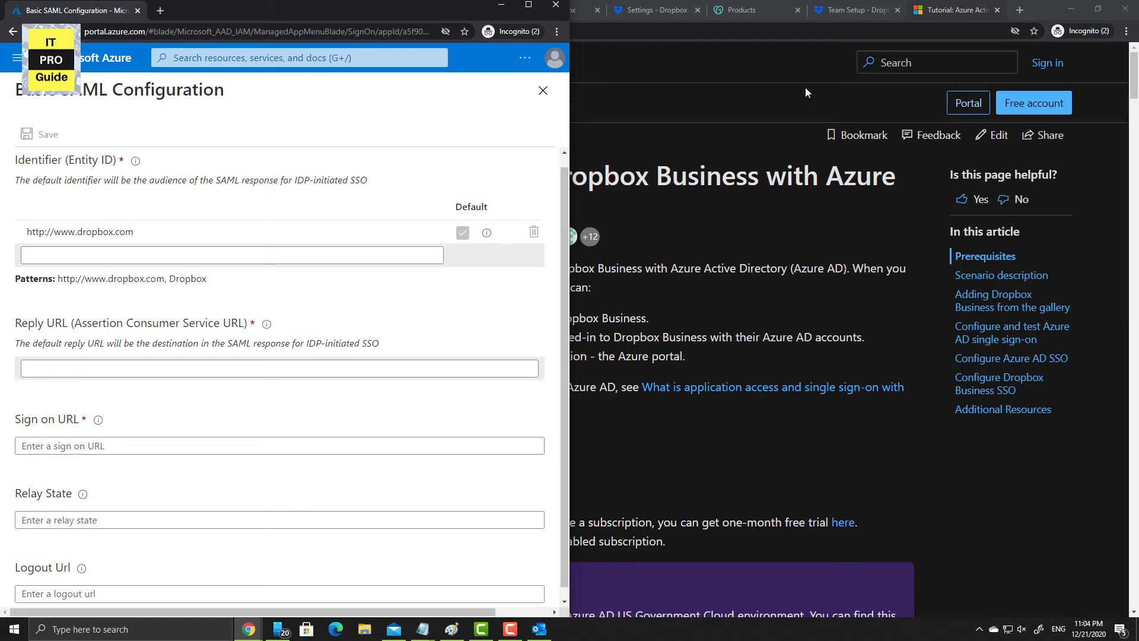
click(663, 10)
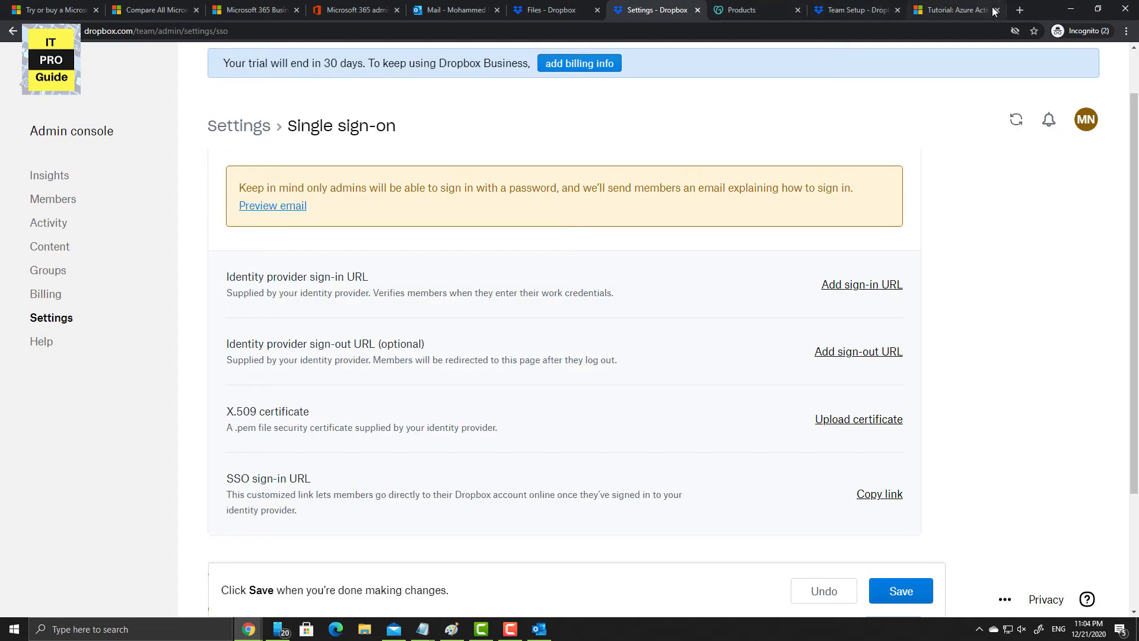
key(super+Right)
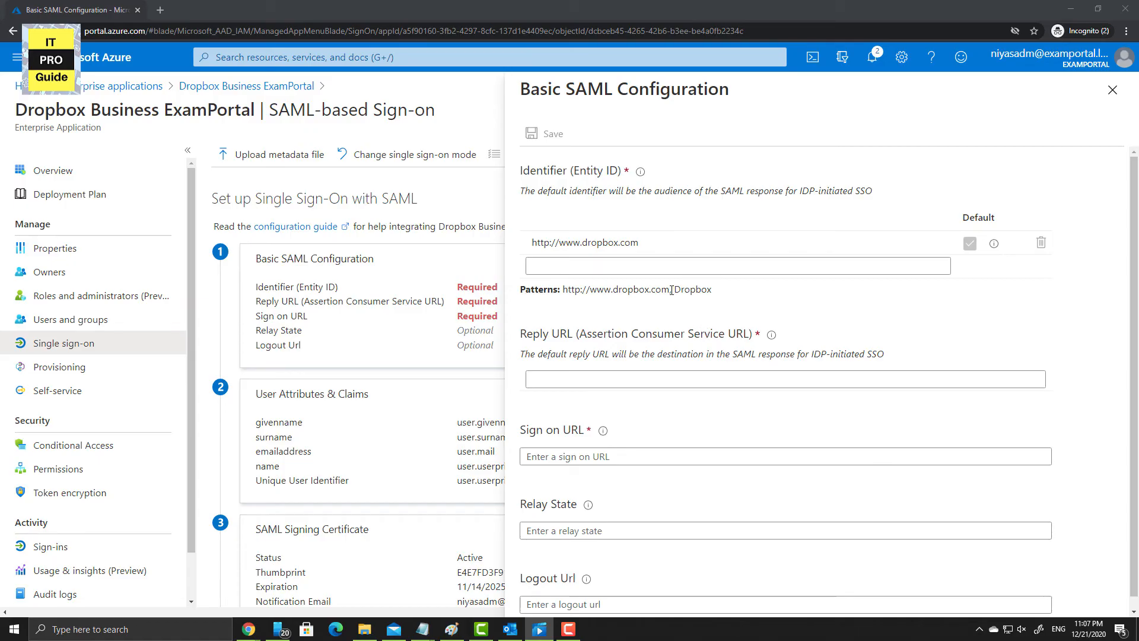
click(657, 268)
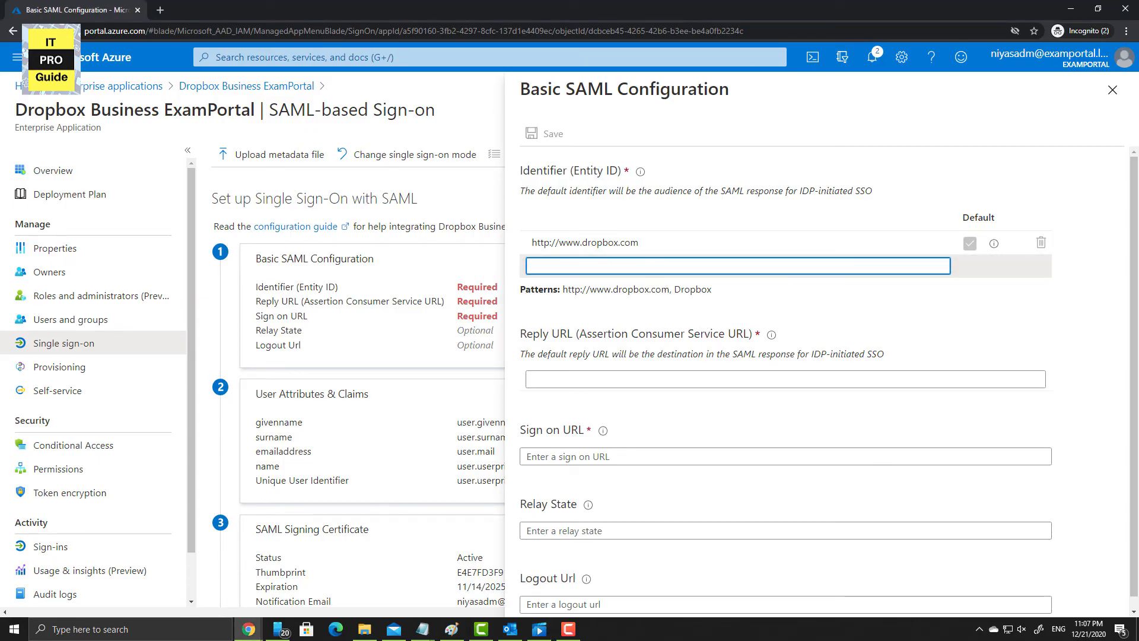
key(F9)
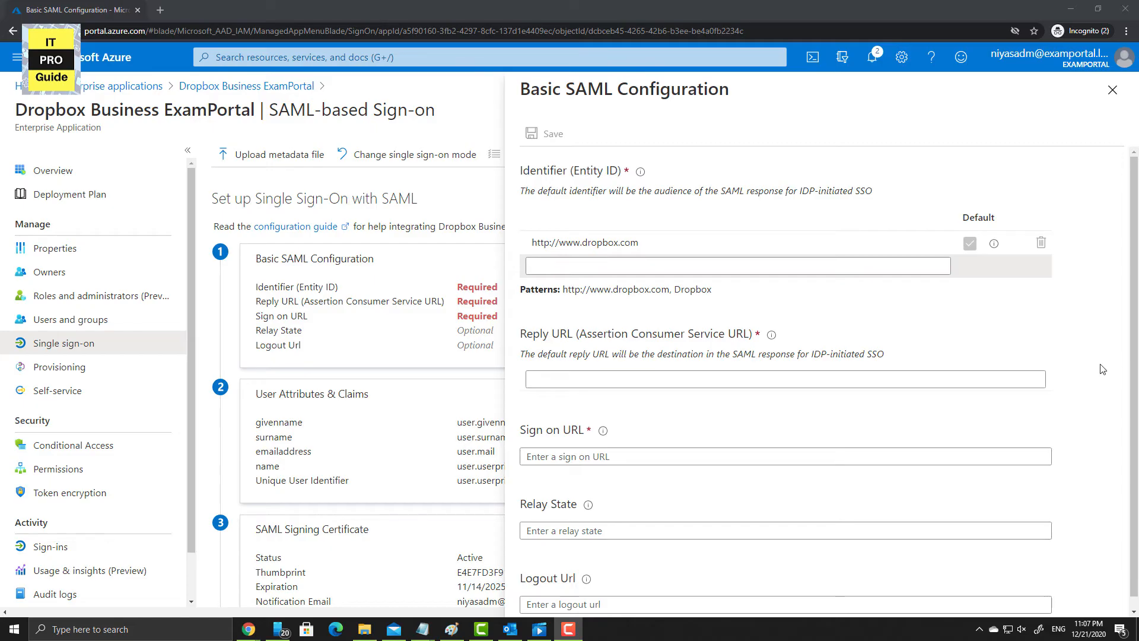
click(757, 299)
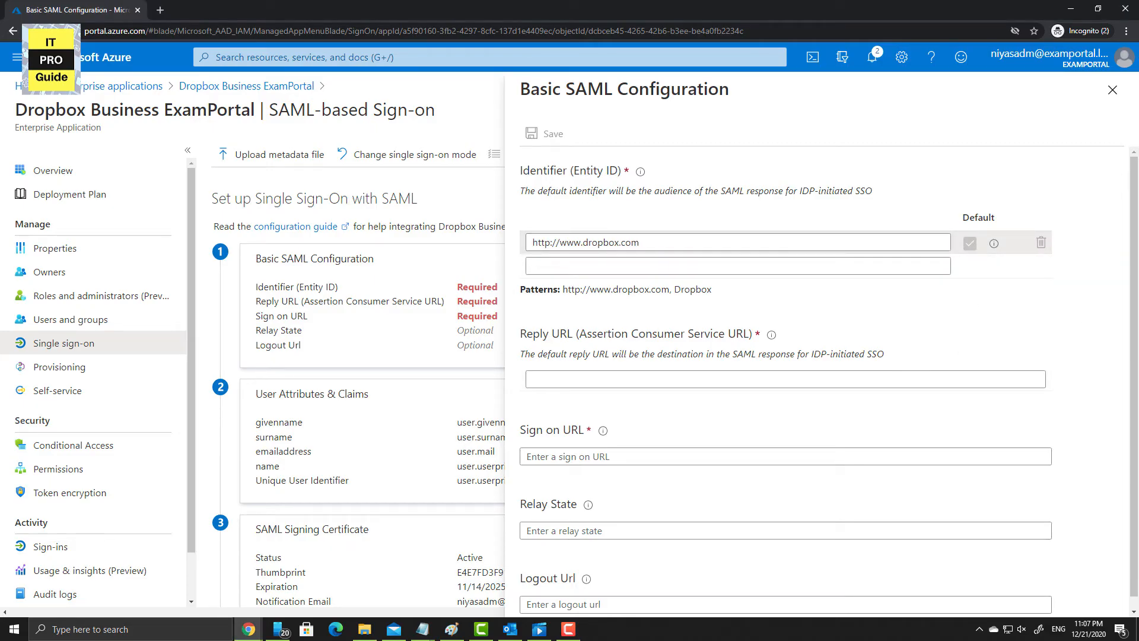
key(F9)
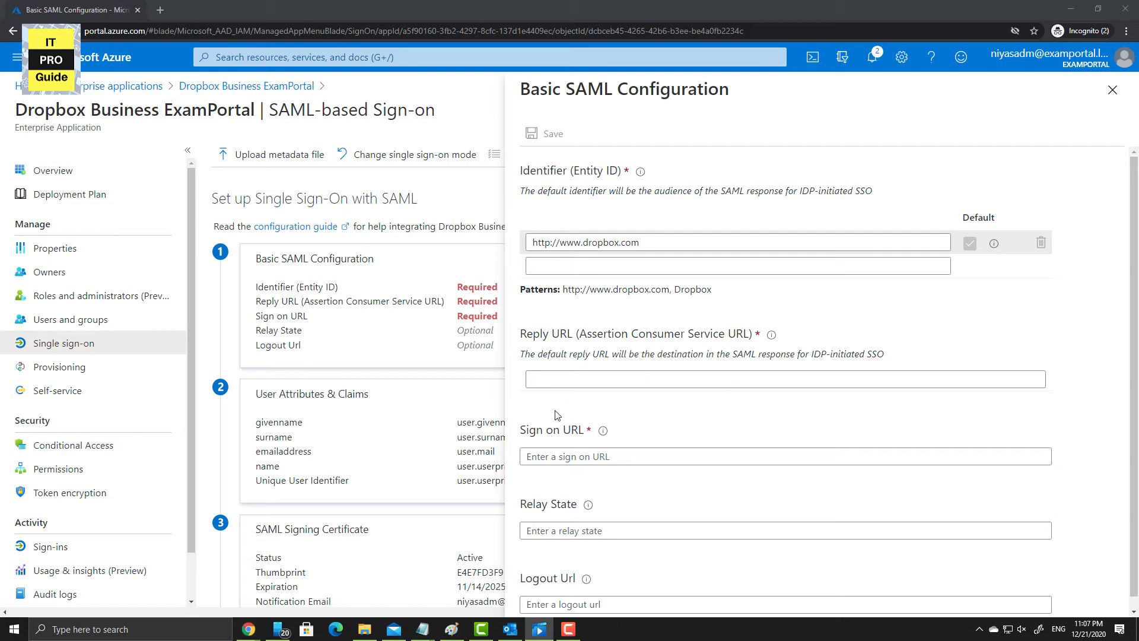
click(555, 383)
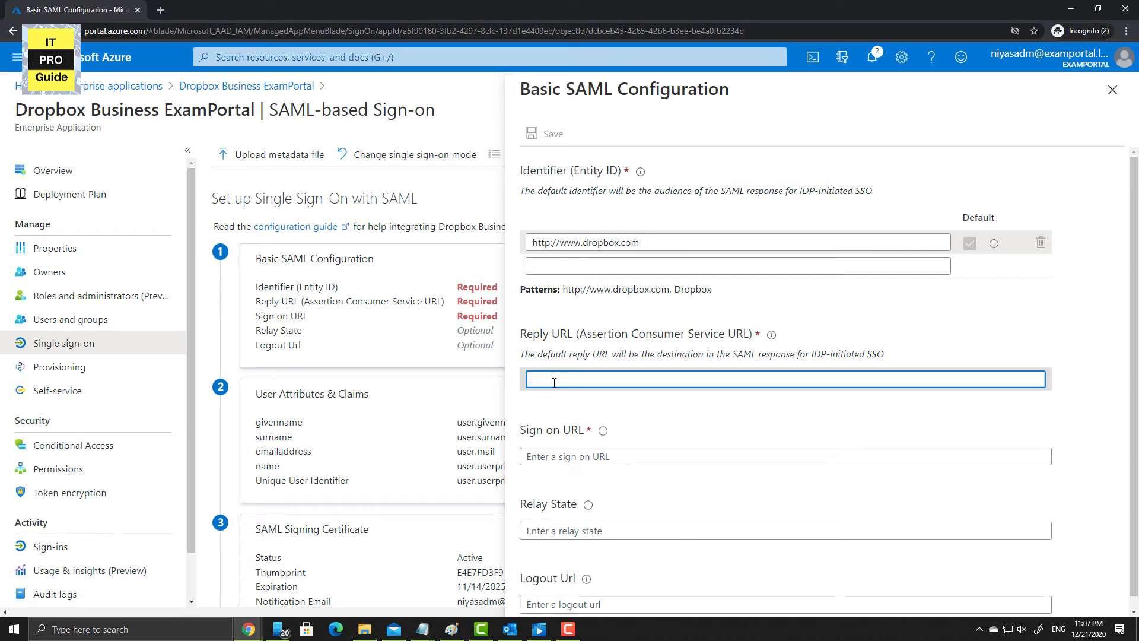
text(https://www)
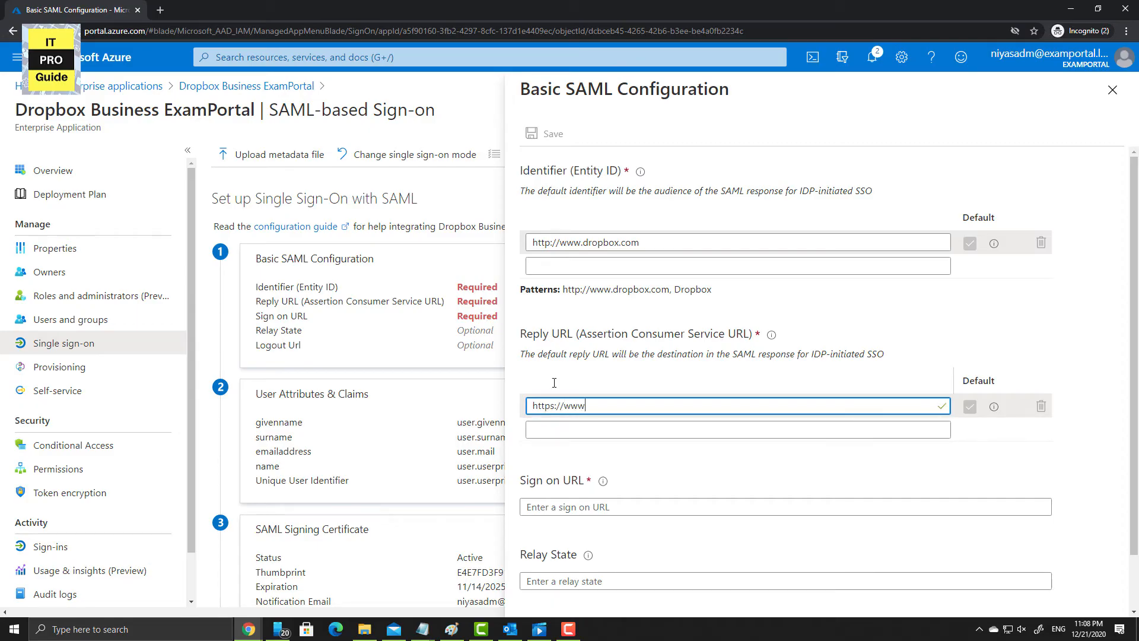
text(w)
key(BackSpace)
text(.dropbox.com/saml_login)
click(865, 470)
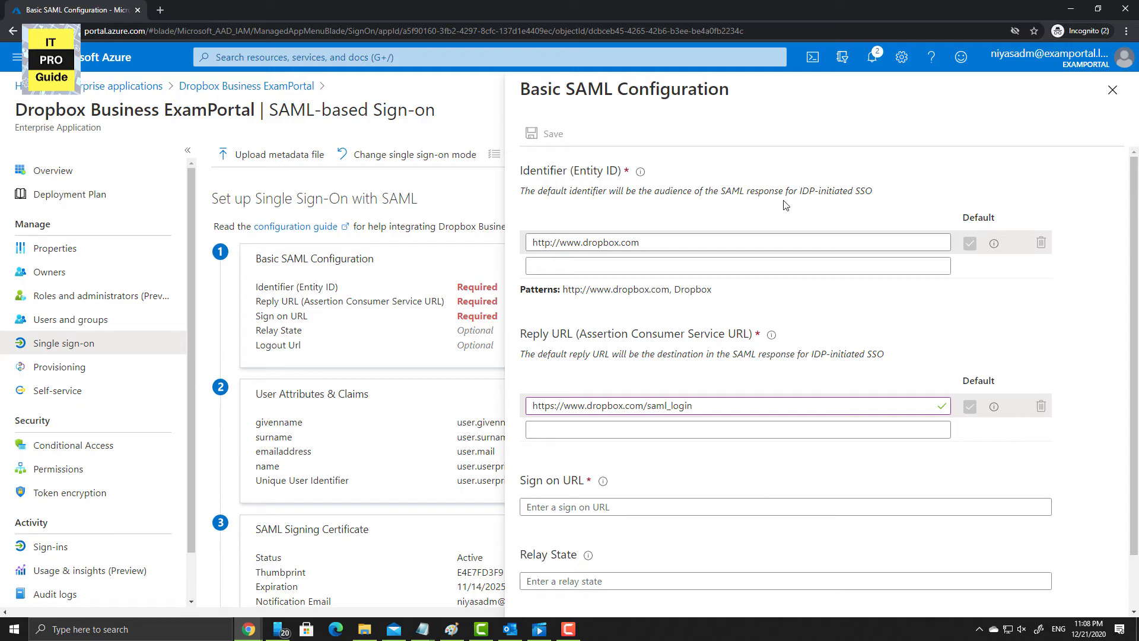
key(super+Left)
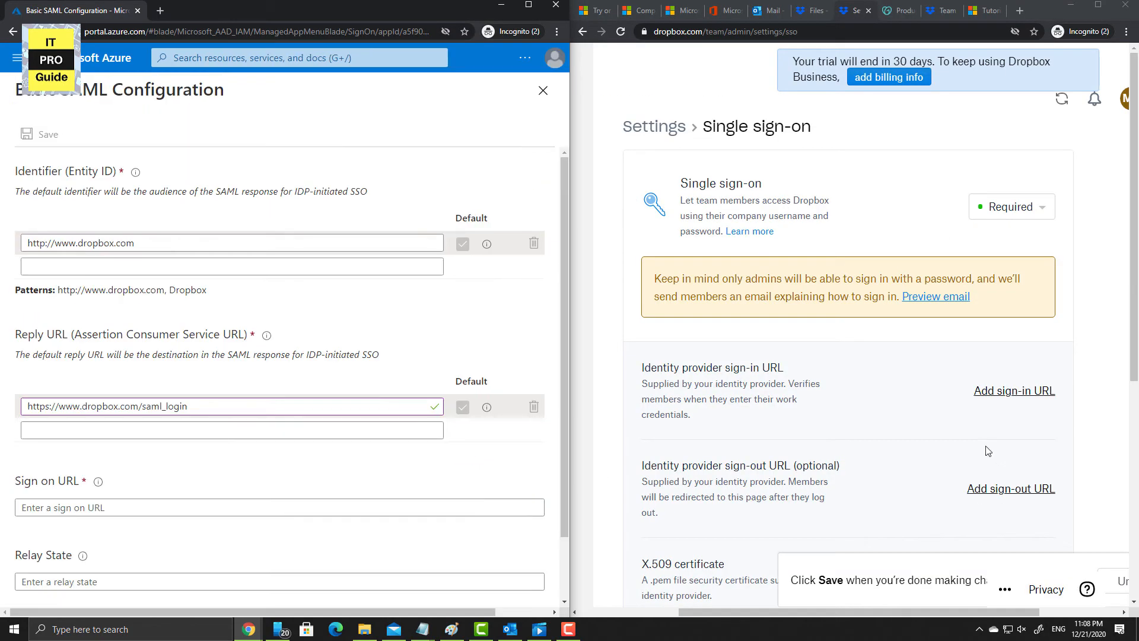
- Copy Dropbox's SSO sign-in URL into Azure's Sign on URL field and save the configuration
click(816, 509)
scroll(817, 507, down, 5)
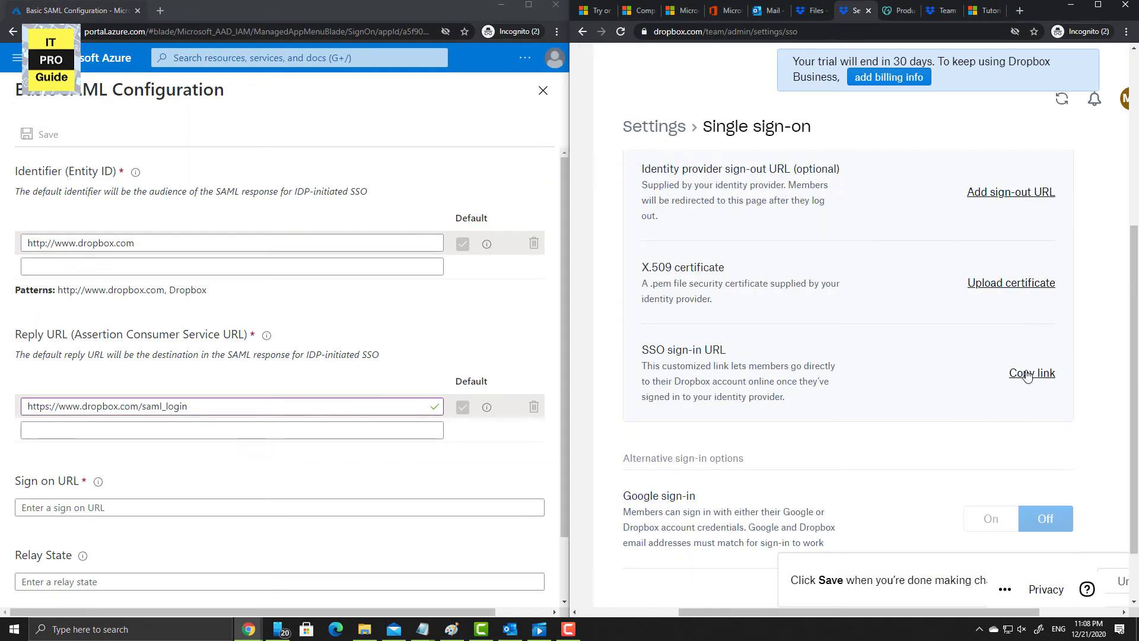
click(1038, 373)
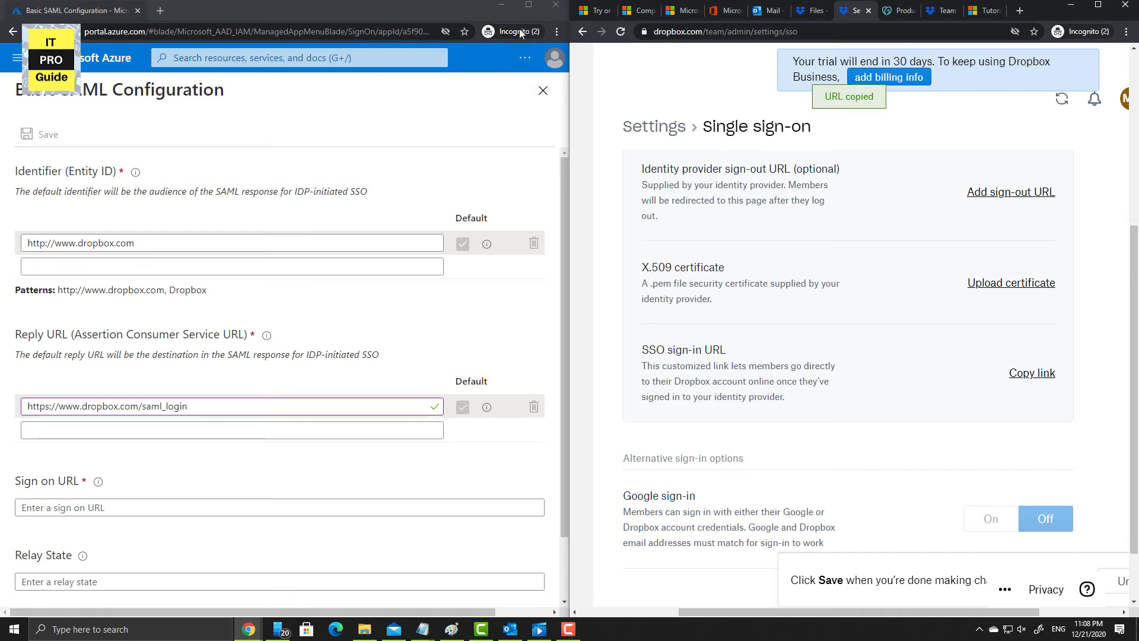
click(528, 8)
click(558, 507)
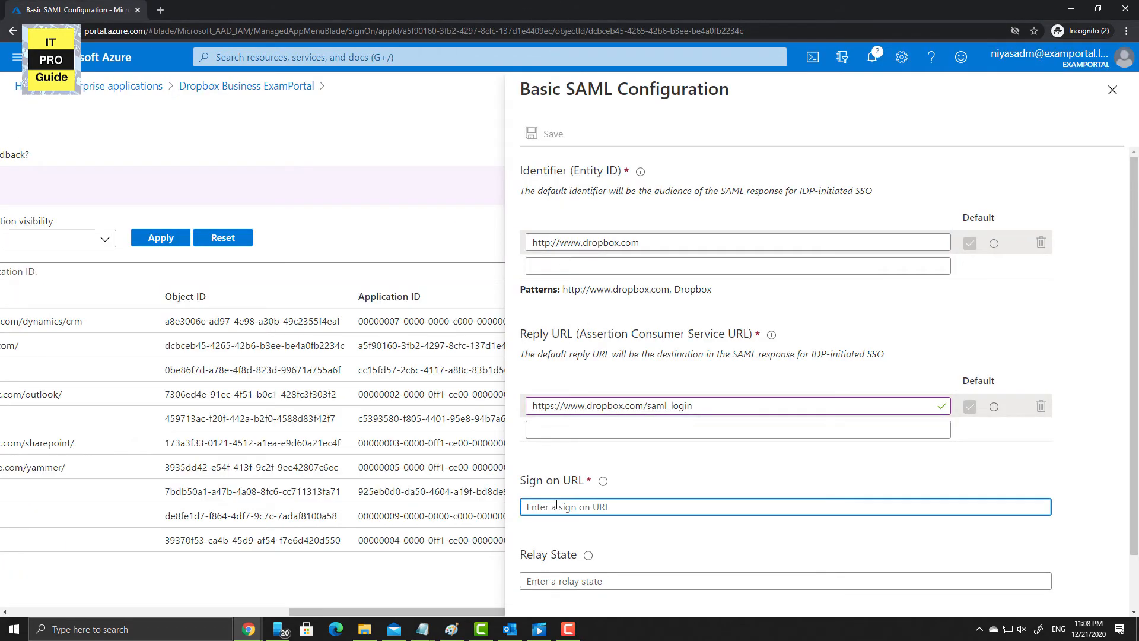
key(ctrl+v)
scroll(558, 506, down, 1)
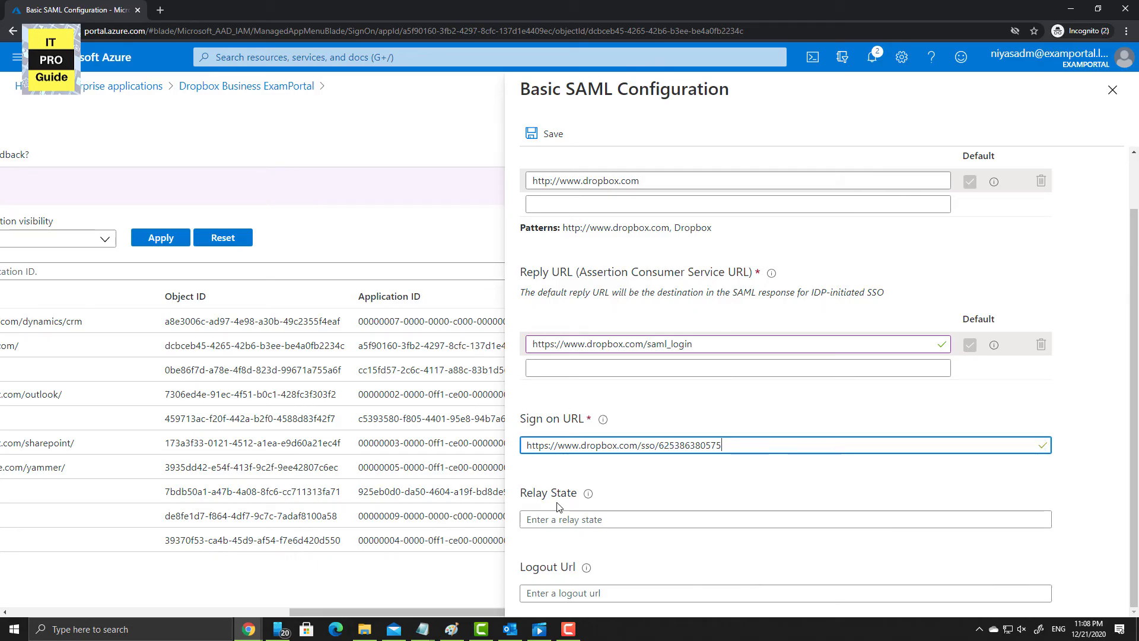
click(651, 486)
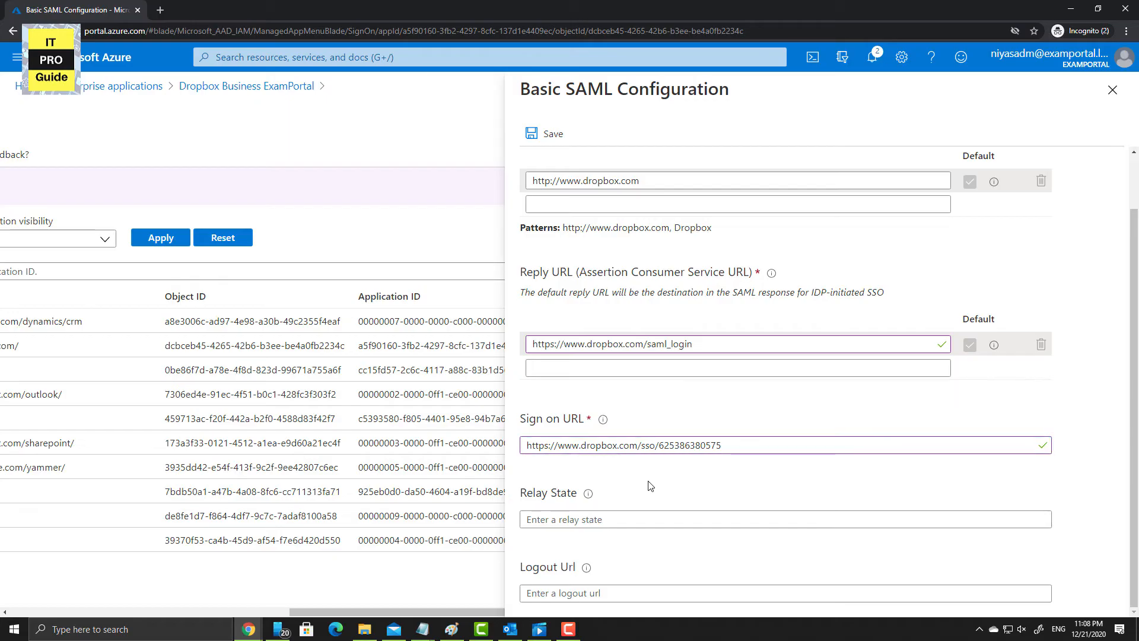
click(553, 132)
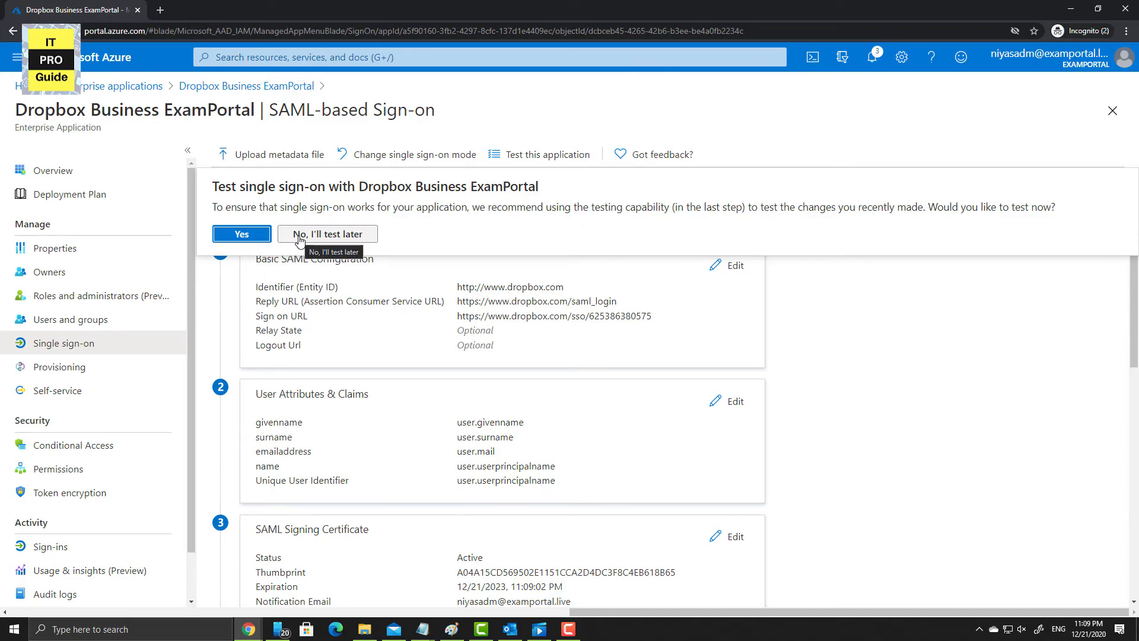
- Choose 'No, I'll test later', review User Attributes & Claims, then return to the ExamPortal Overview
click(299, 235)
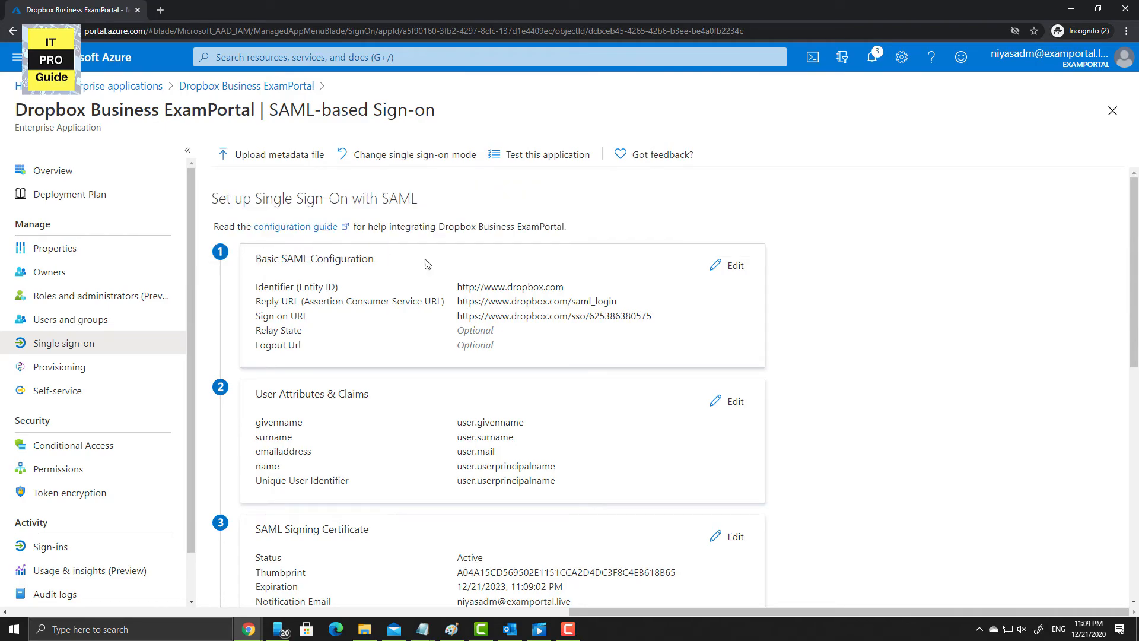
drag(651, 317, 433, 303)
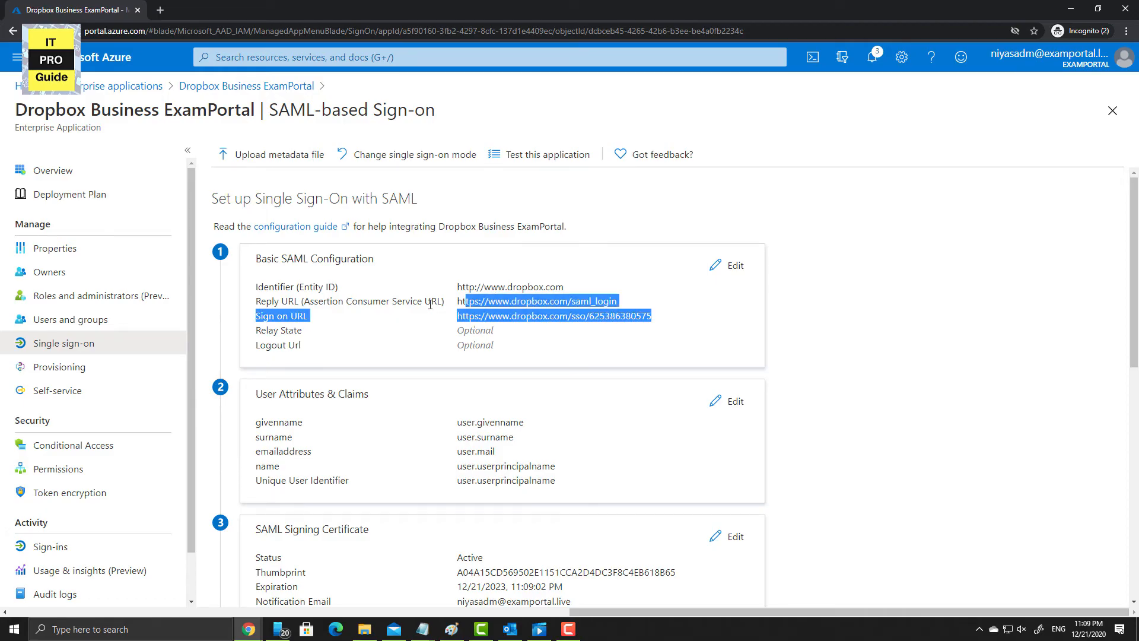
click(665, 356)
scroll(734, 410, down, 2)
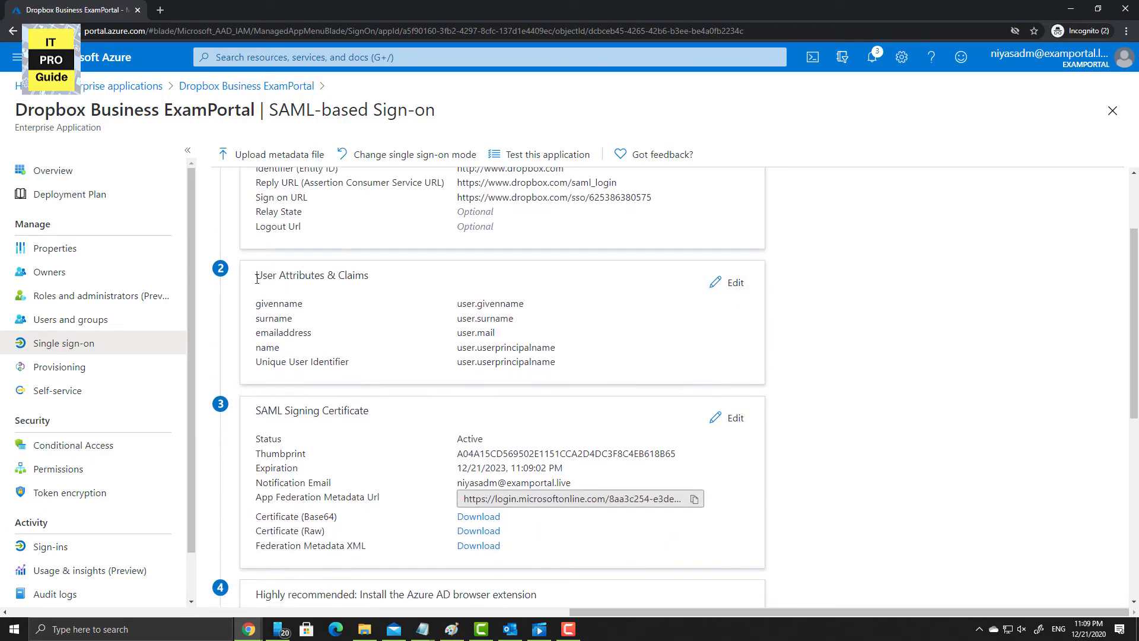
drag(256, 278, 522, 344)
click(728, 284)
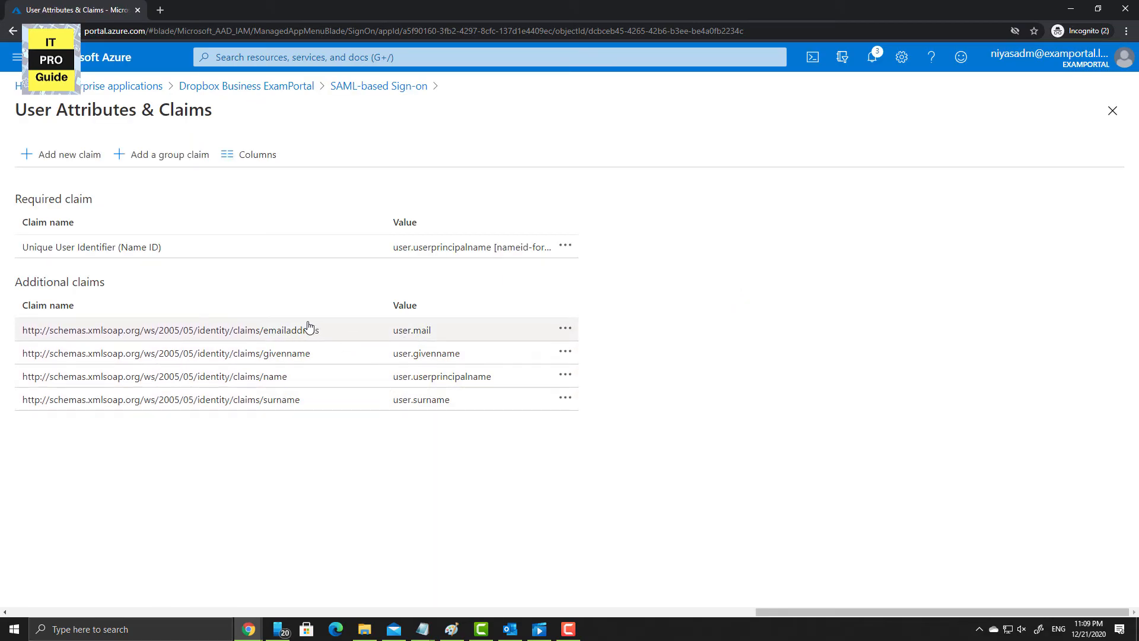
click(11, 33)
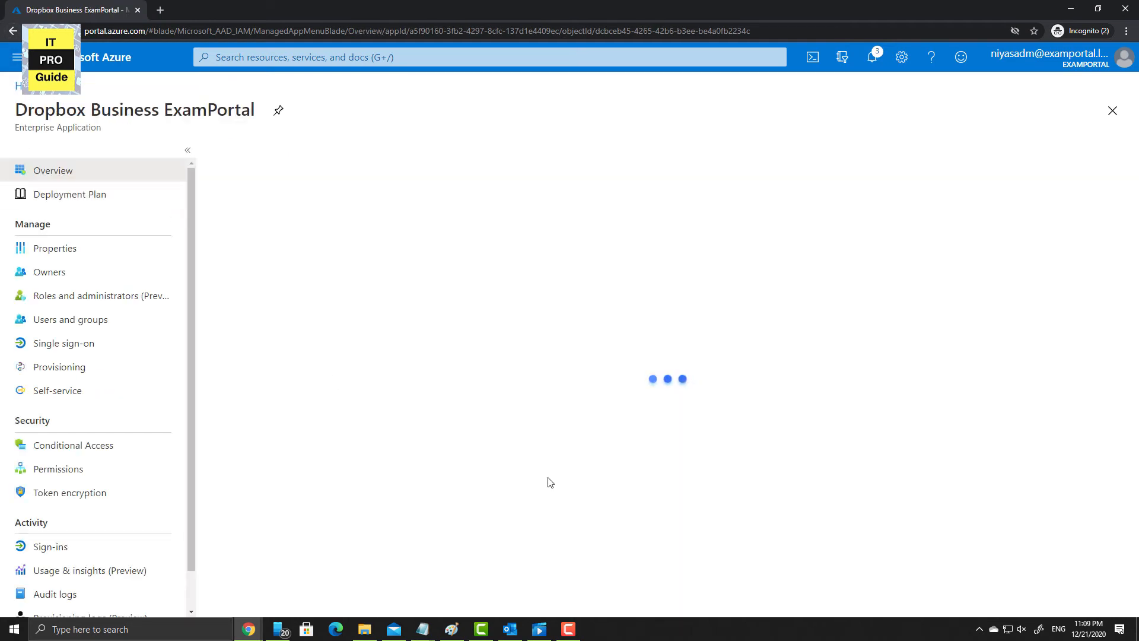
- Download the Certificate (Base64) from ExamPortal's SAML Signing Certificate section
click(602, 436)
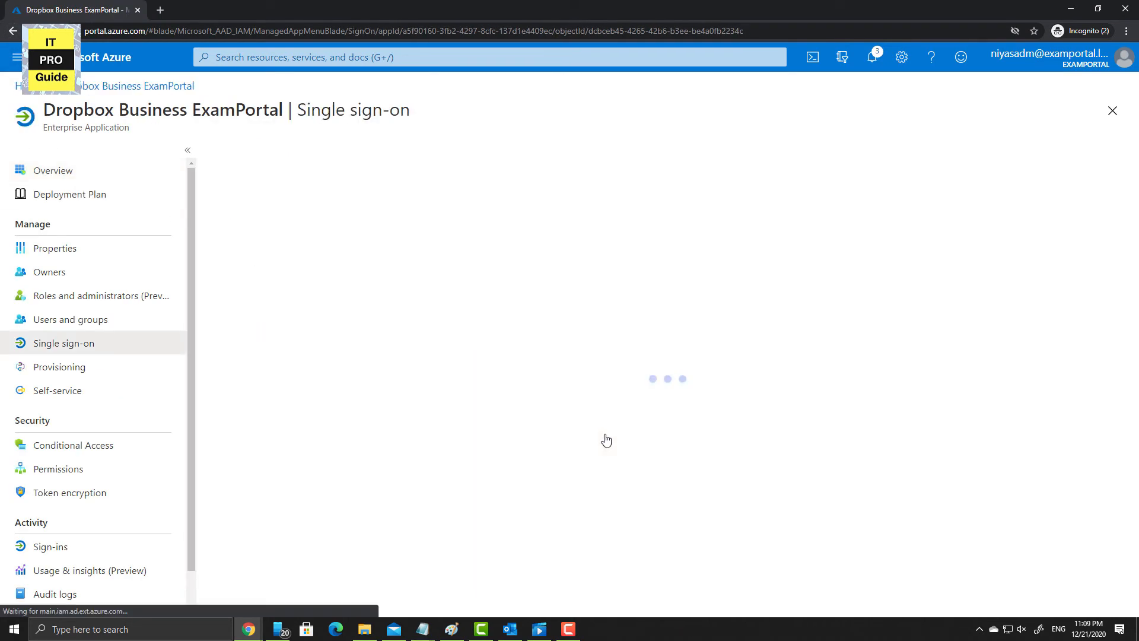
scroll(595, 473, down, 4)
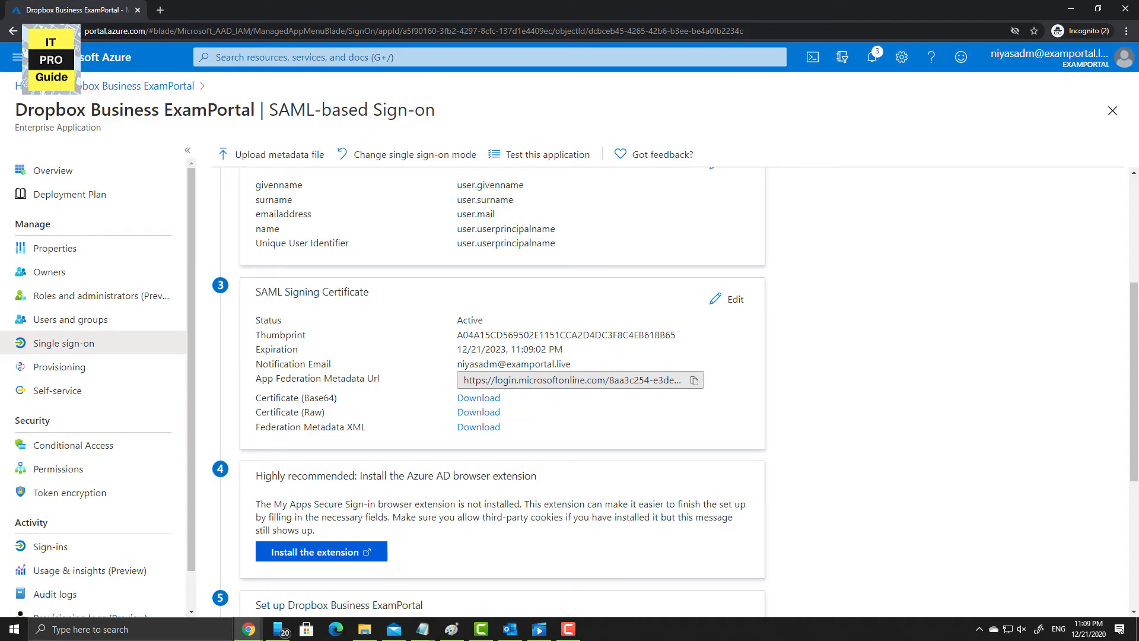
key(alt+Tab)
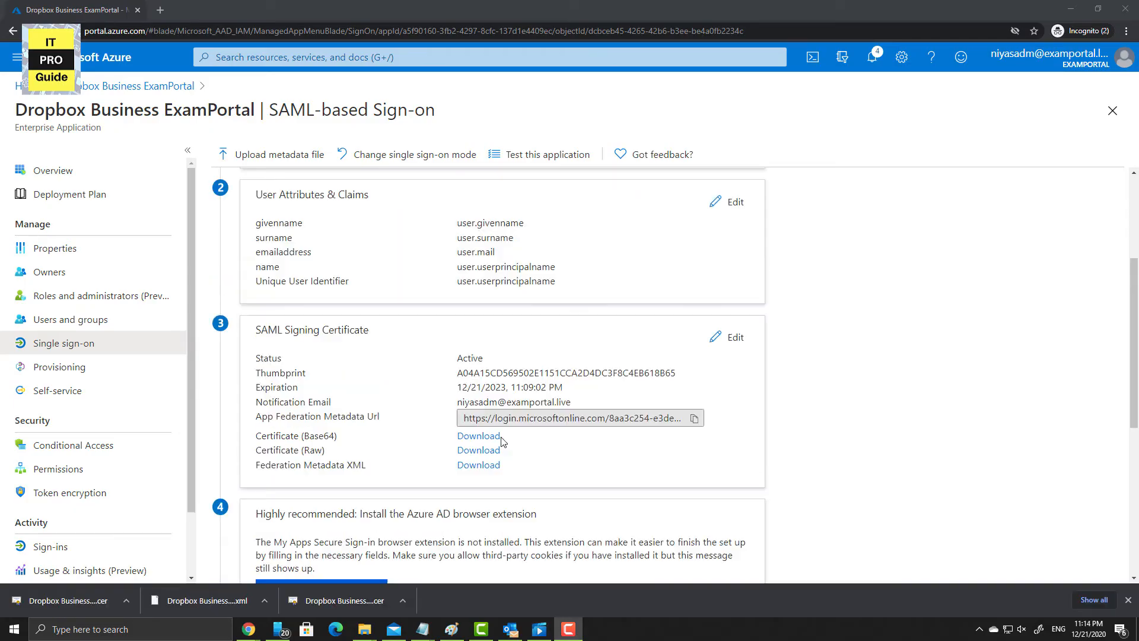
click(478, 435)
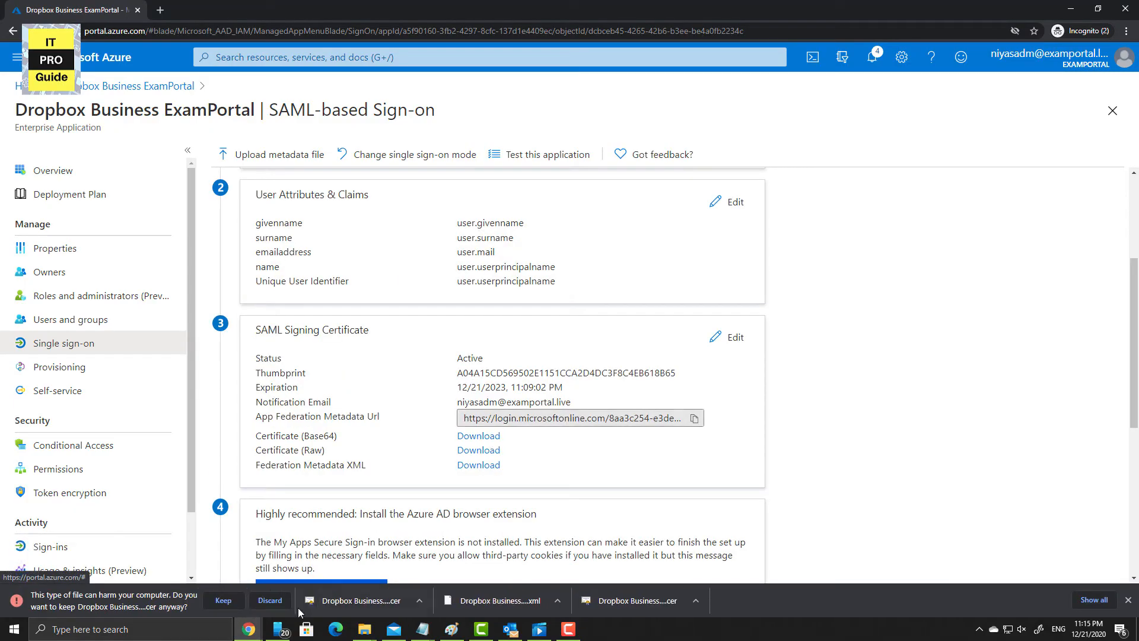
- Upload the downloaded Azure certificate as Dropbox's X.509 SSO certificate, save, and return to Azure
click(224, 600)
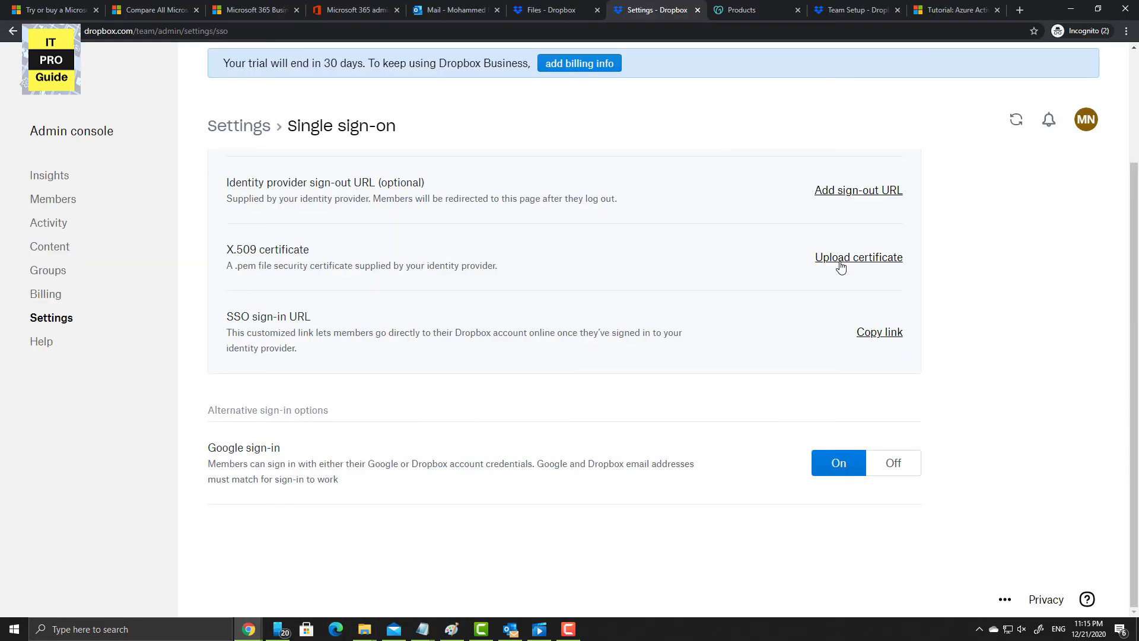
click(841, 263)
click(139, 128)
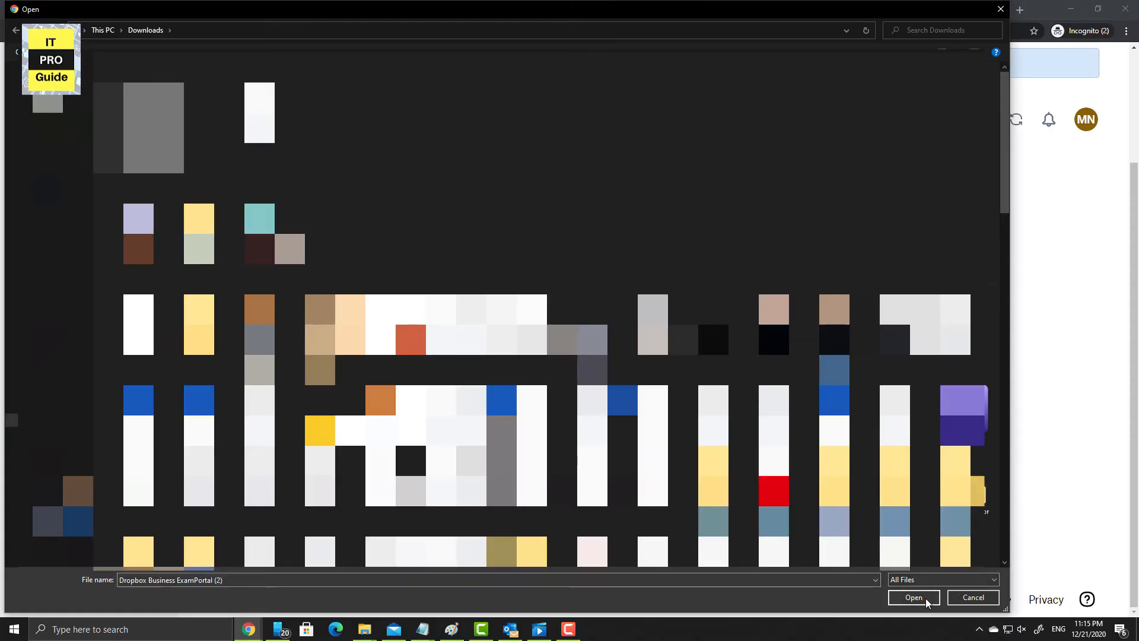
click(908, 598)
click(896, 570)
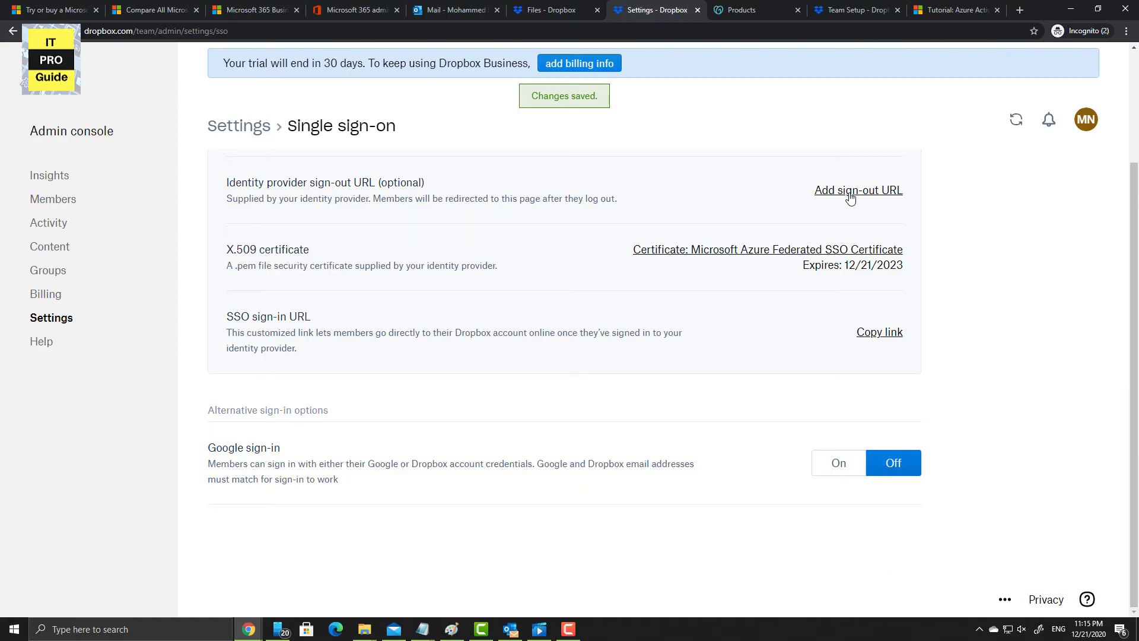
mouse_move(248, 629)
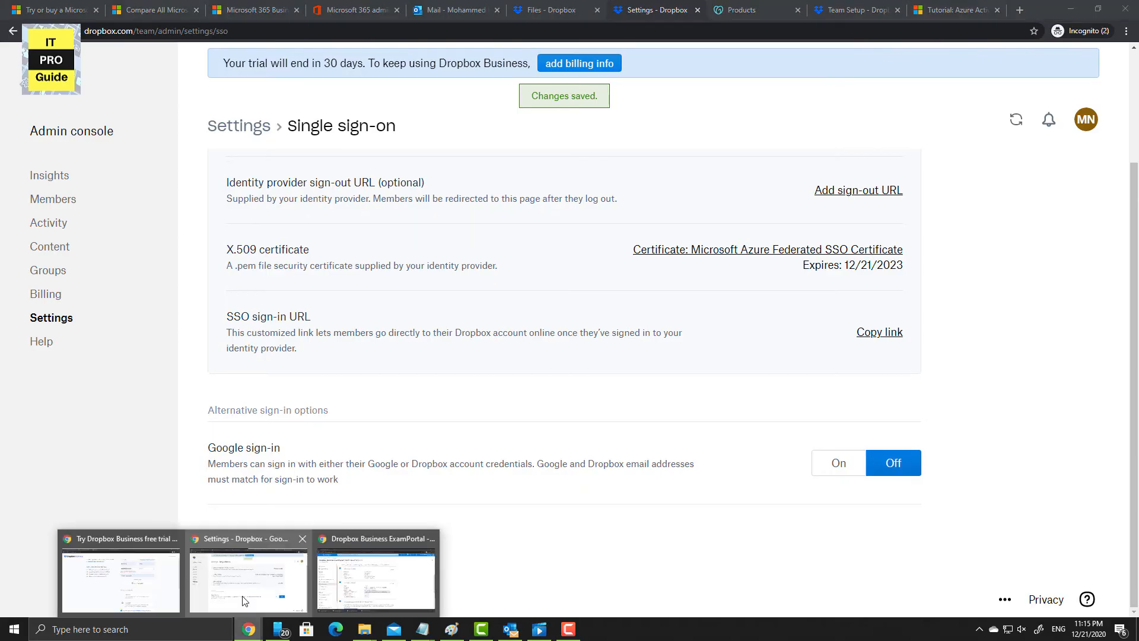
click(377, 575)
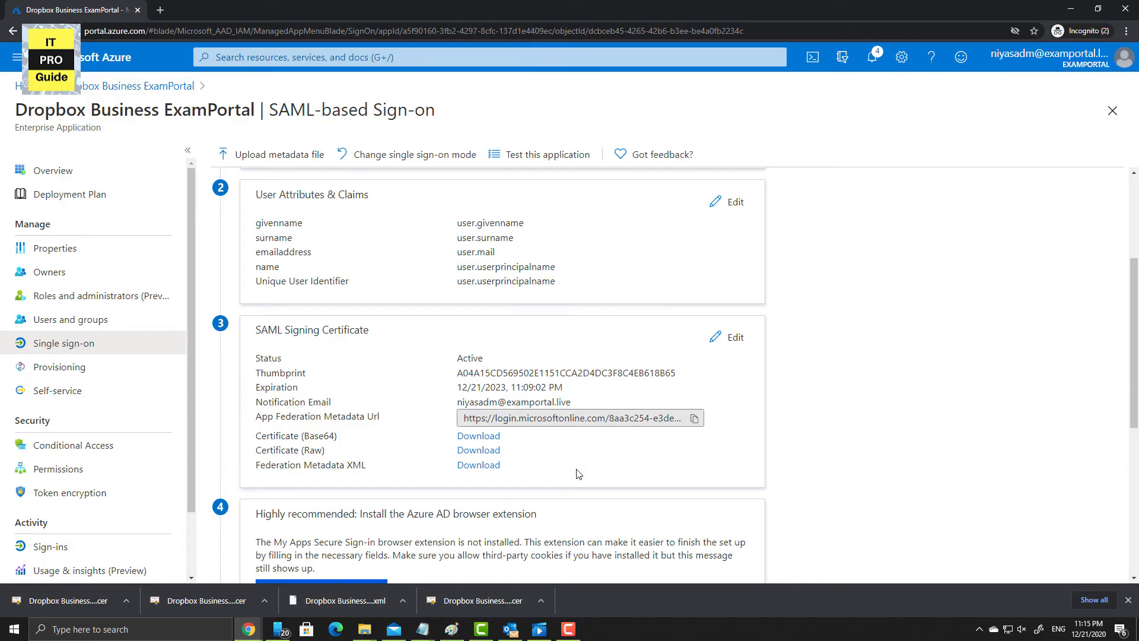
- Copy the Login URL from ExamPortal's Configuration URLs section
scroll(574, 473, down, 5)
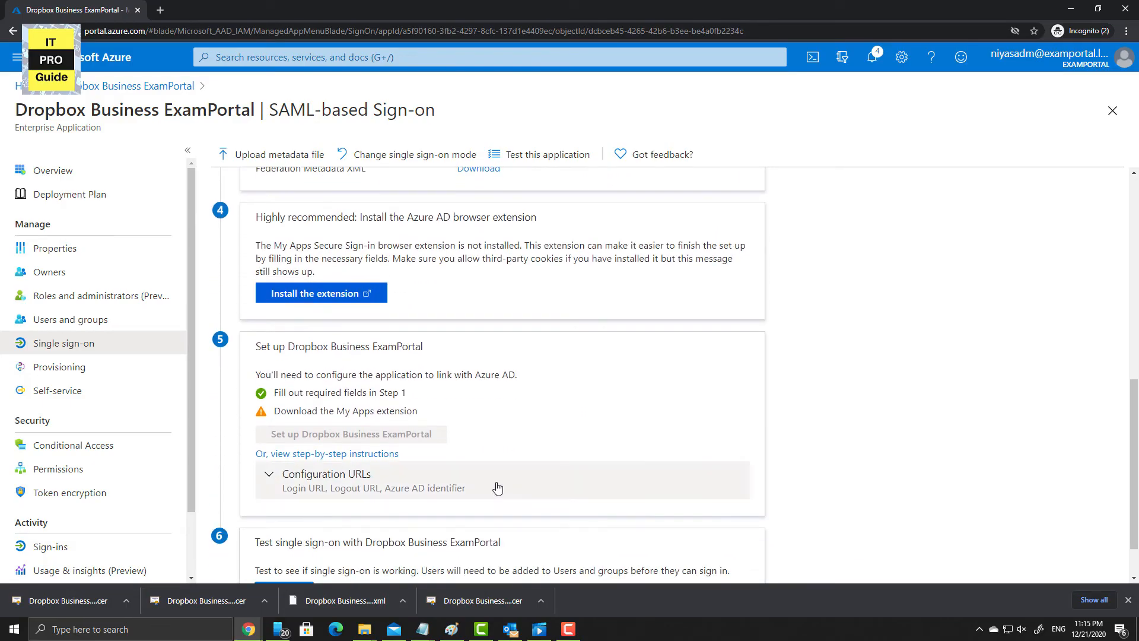
click(340, 490)
scroll(425, 491, down, 1)
scroll(430, 494, down, 1)
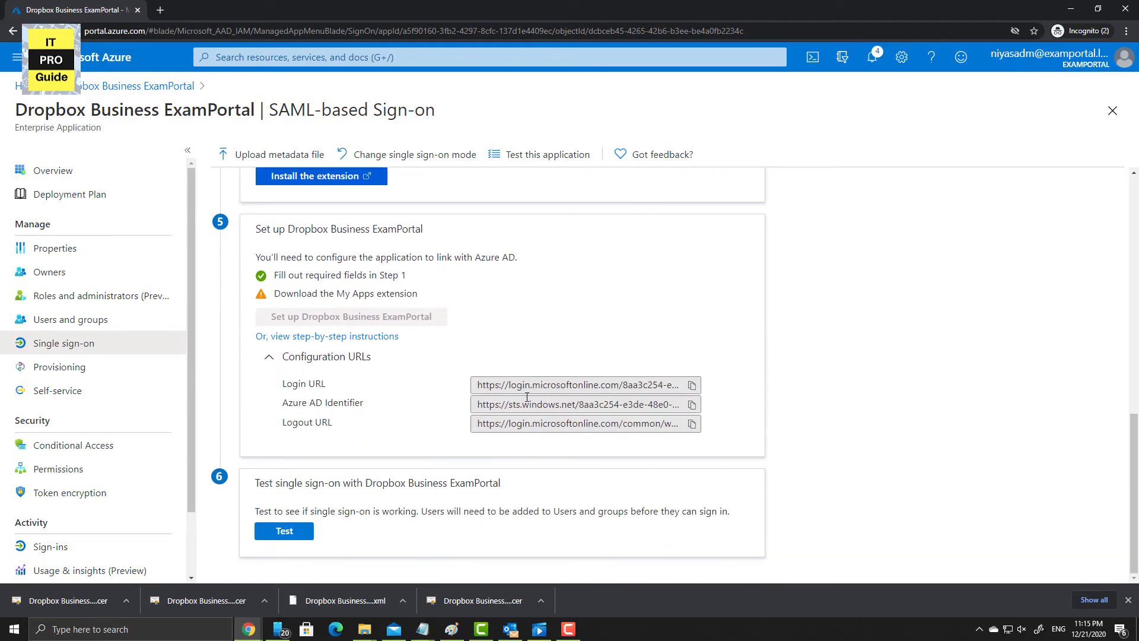
click(693, 387)
- Set the copied login.microsoftonline.com Login URL as Dropbox's identity provider sign-in URL
mouse_move(253, 632)
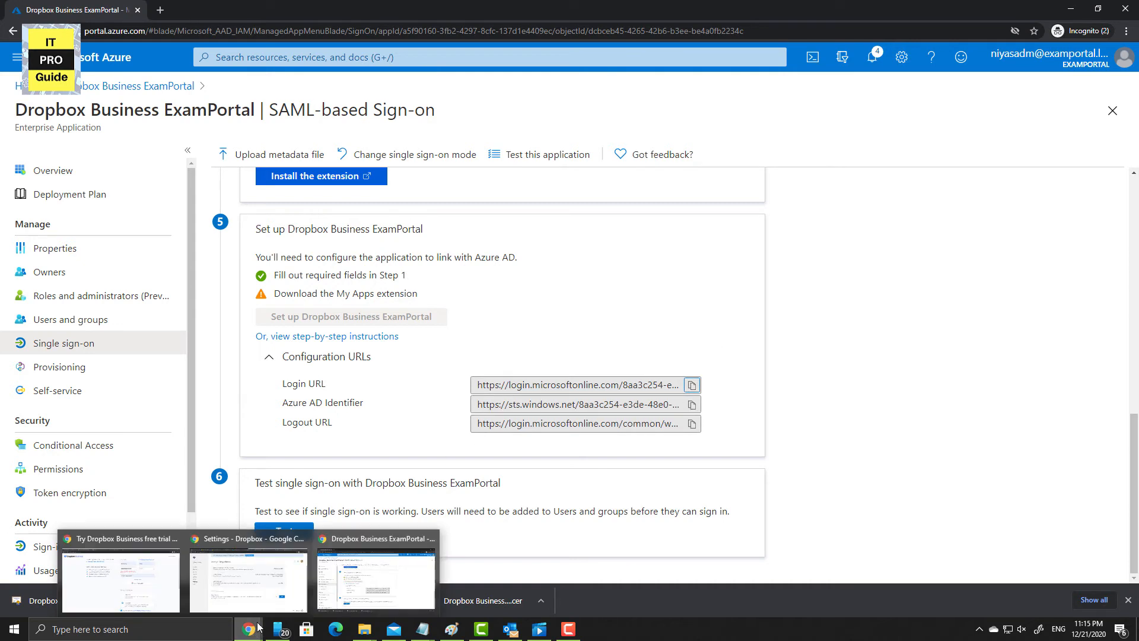
click(293, 592)
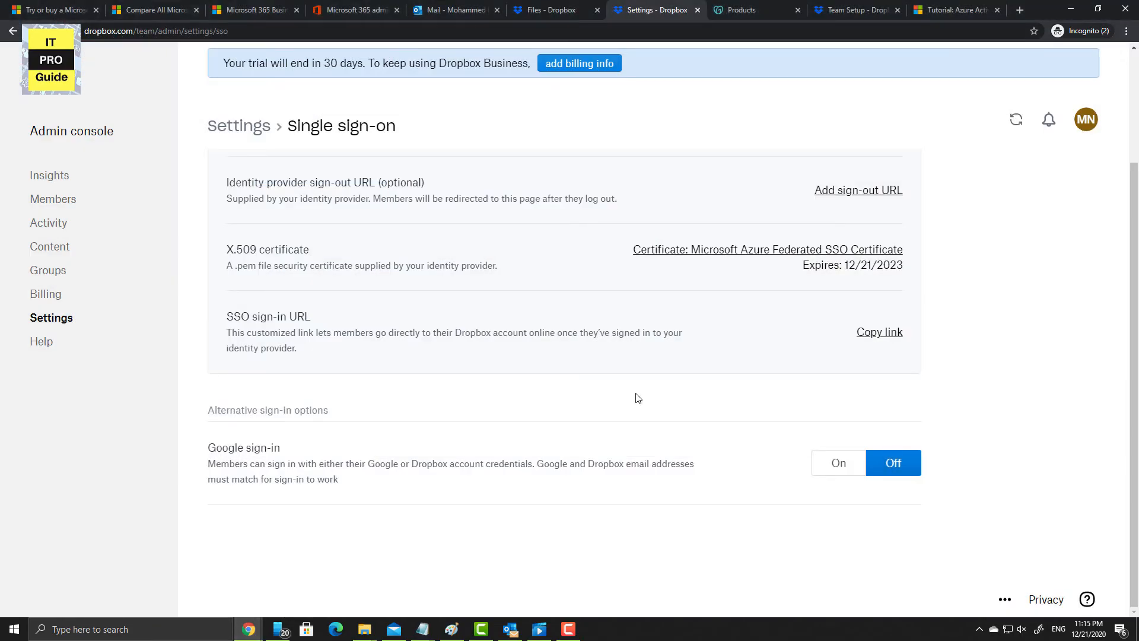
scroll(777, 390, up, 2)
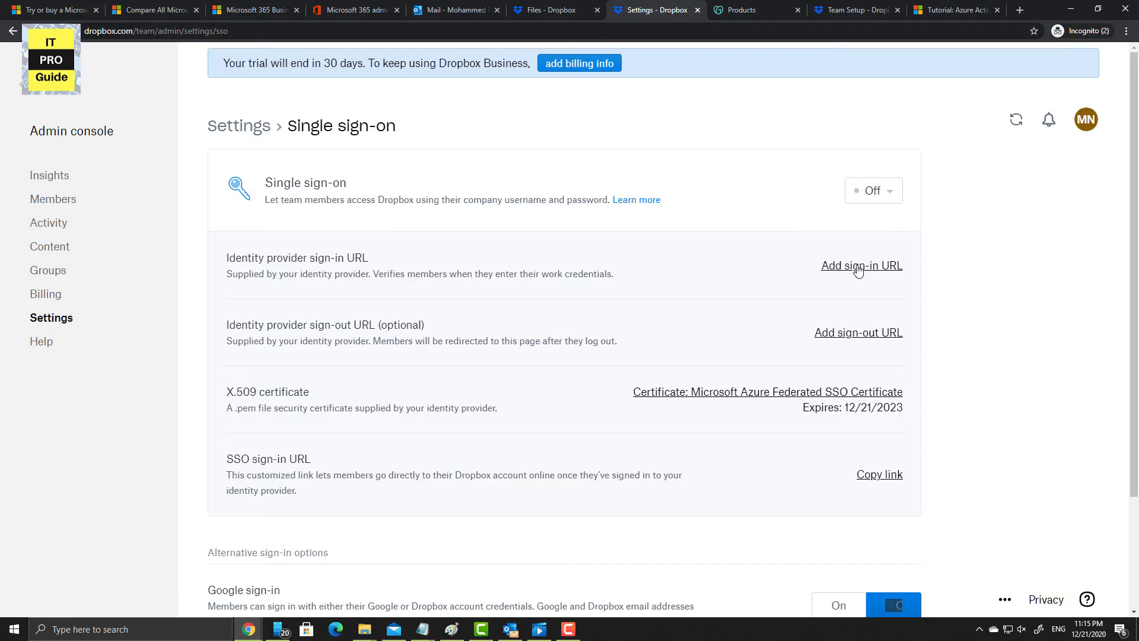
click(859, 267)
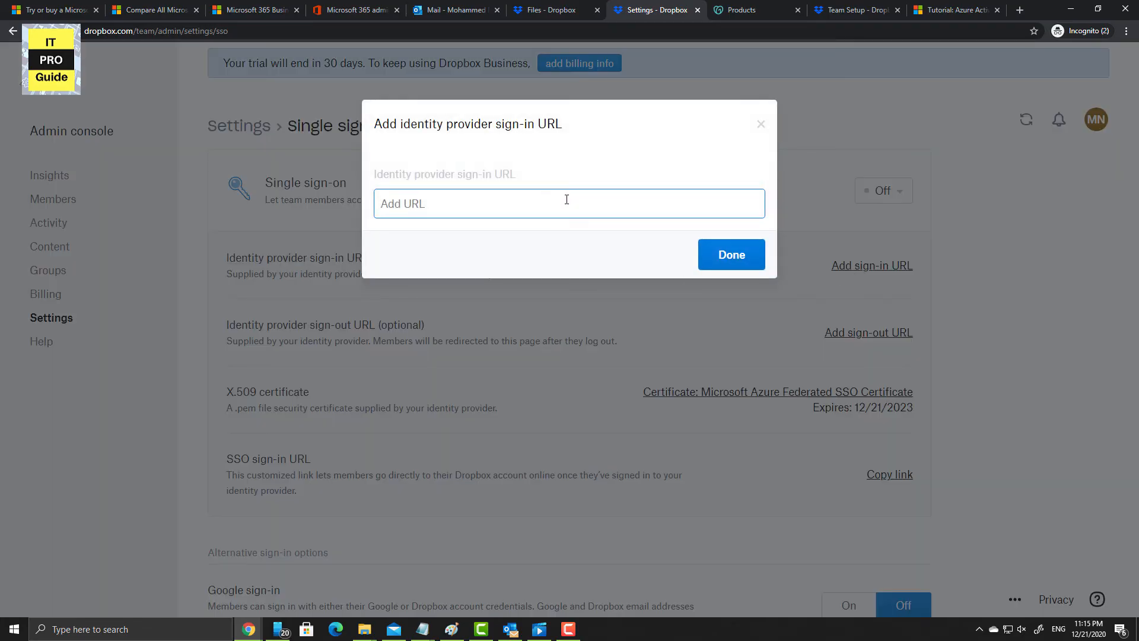
key(ctrl+v)
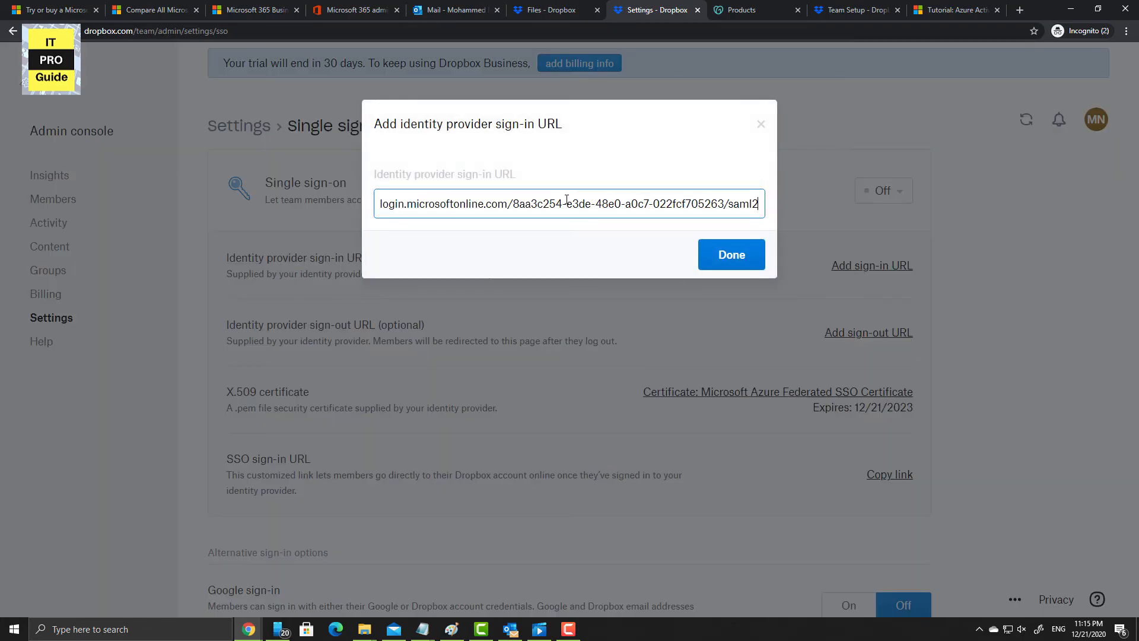
click(713, 263)
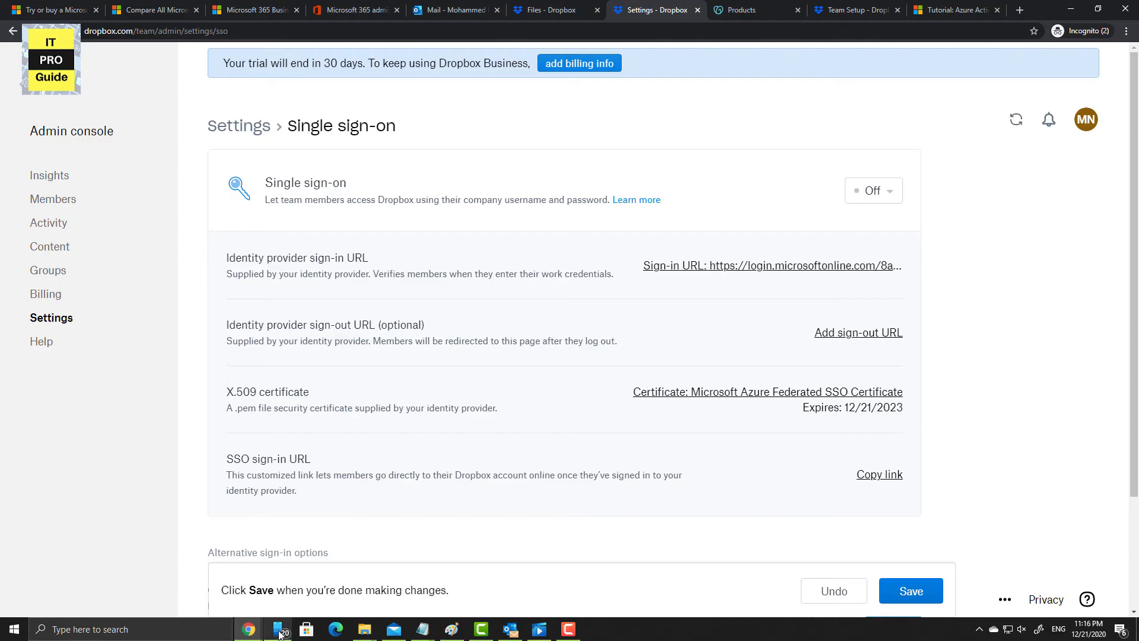
click(256, 634)
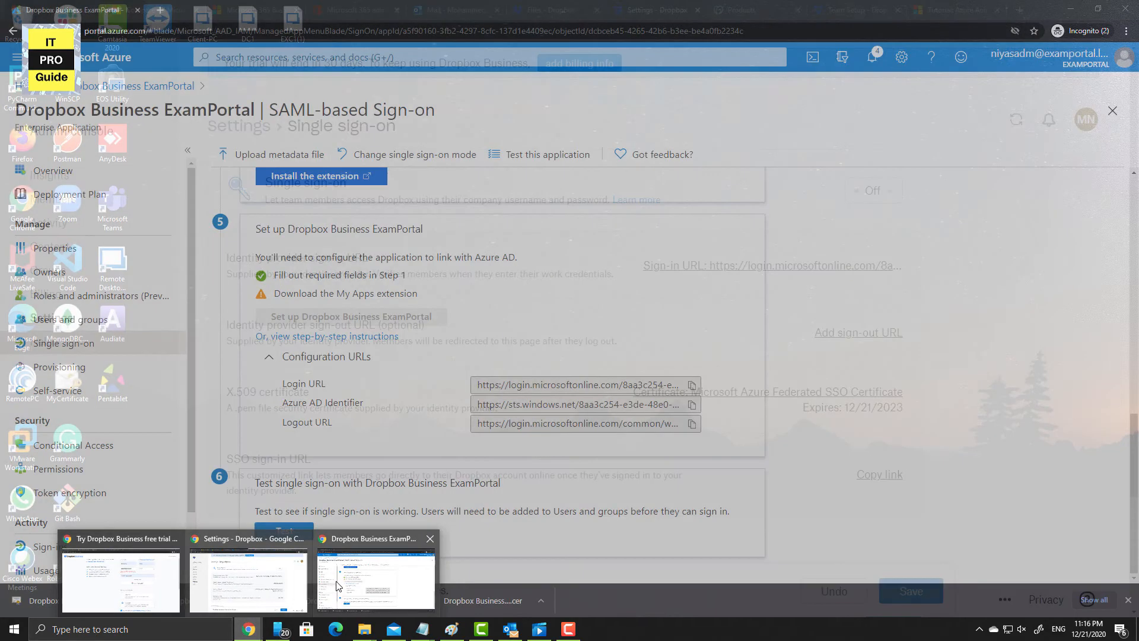
- Copy the Logout URL from the Azure SAML sign-on page
click(336, 586)
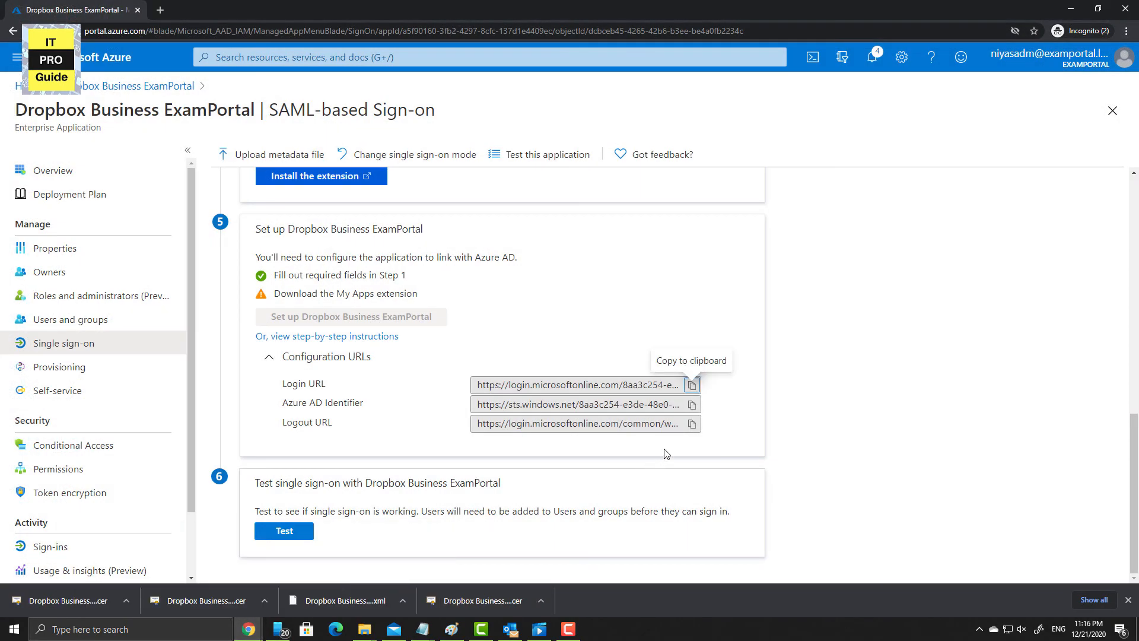
click(693, 425)
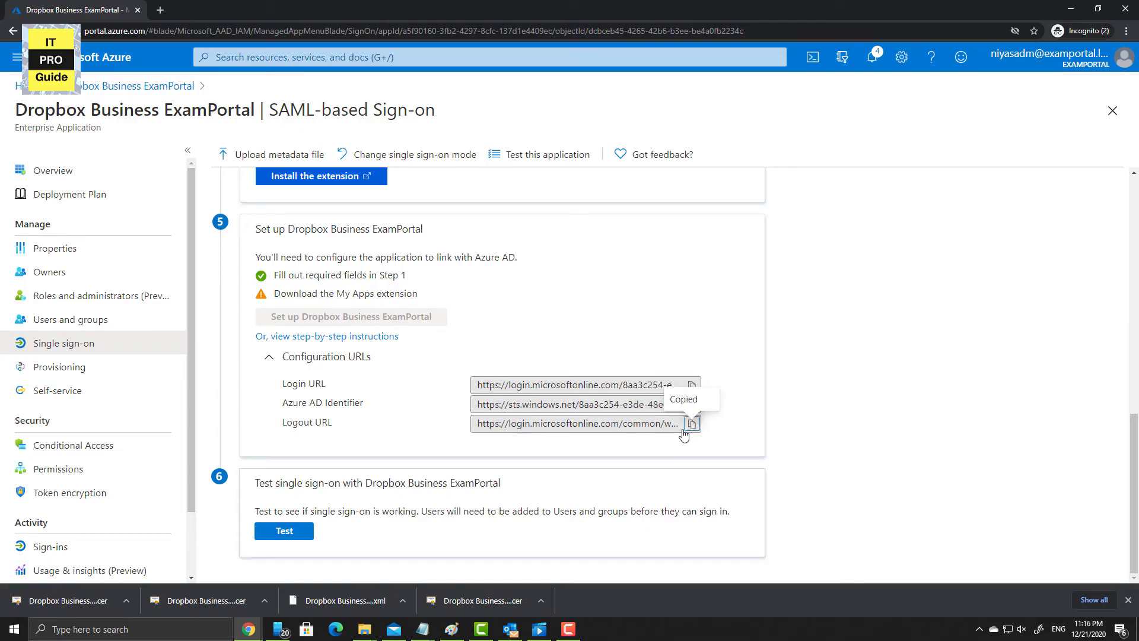
mouse_move(251, 629)
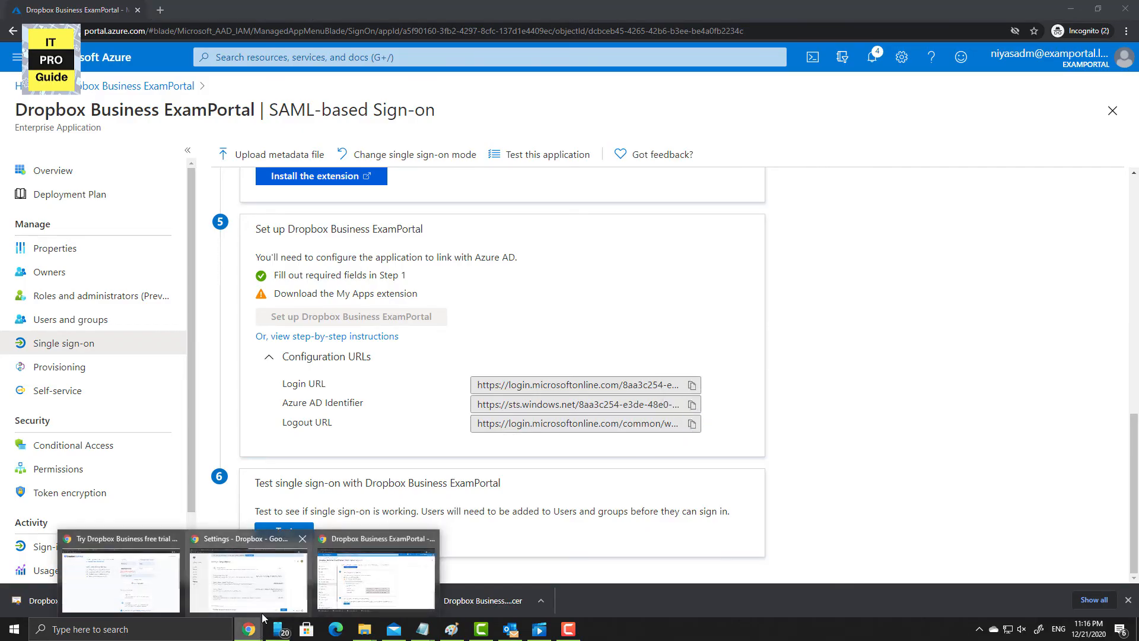
mouse_move(255, 595)
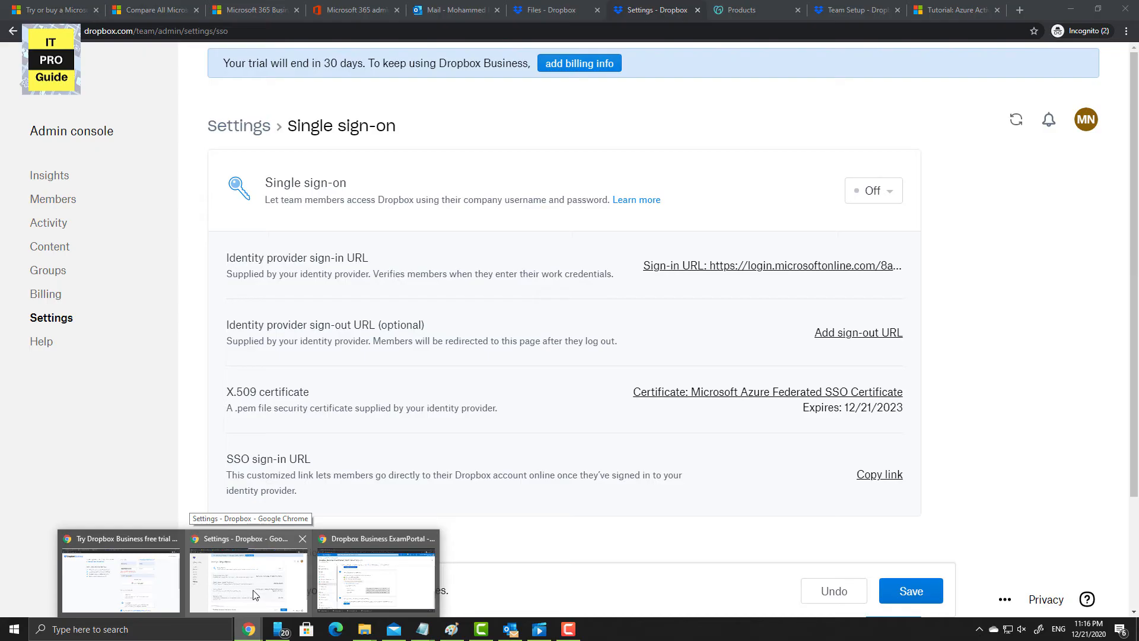
click(255, 595)
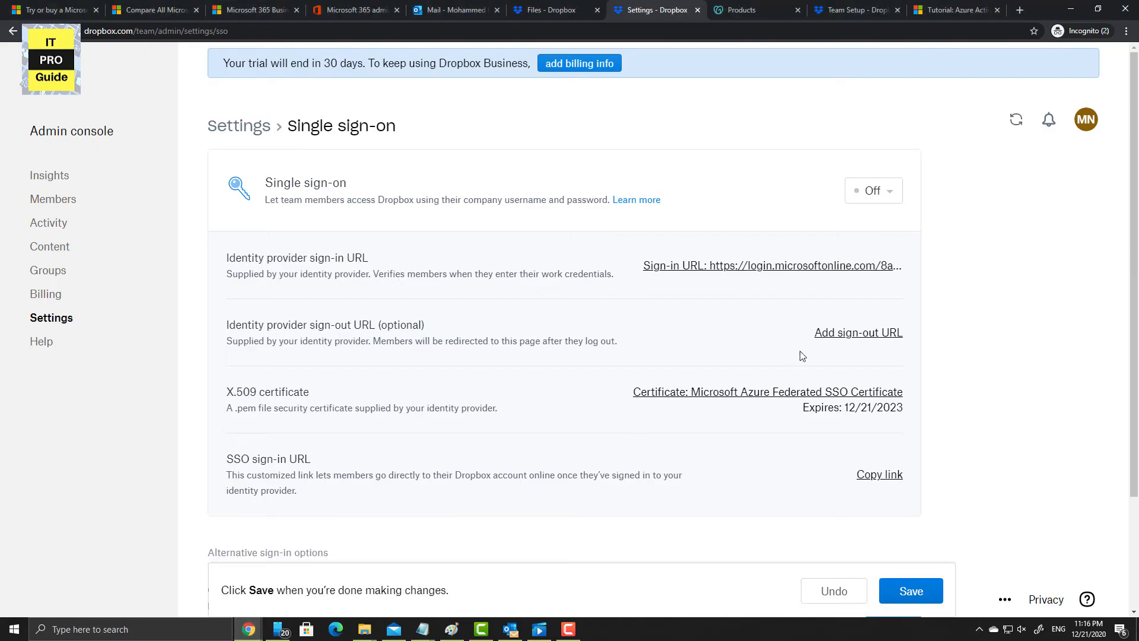
- Add the Logout URL as Dropbox's identity provider sign-out URL and save the SSO settings
click(834, 333)
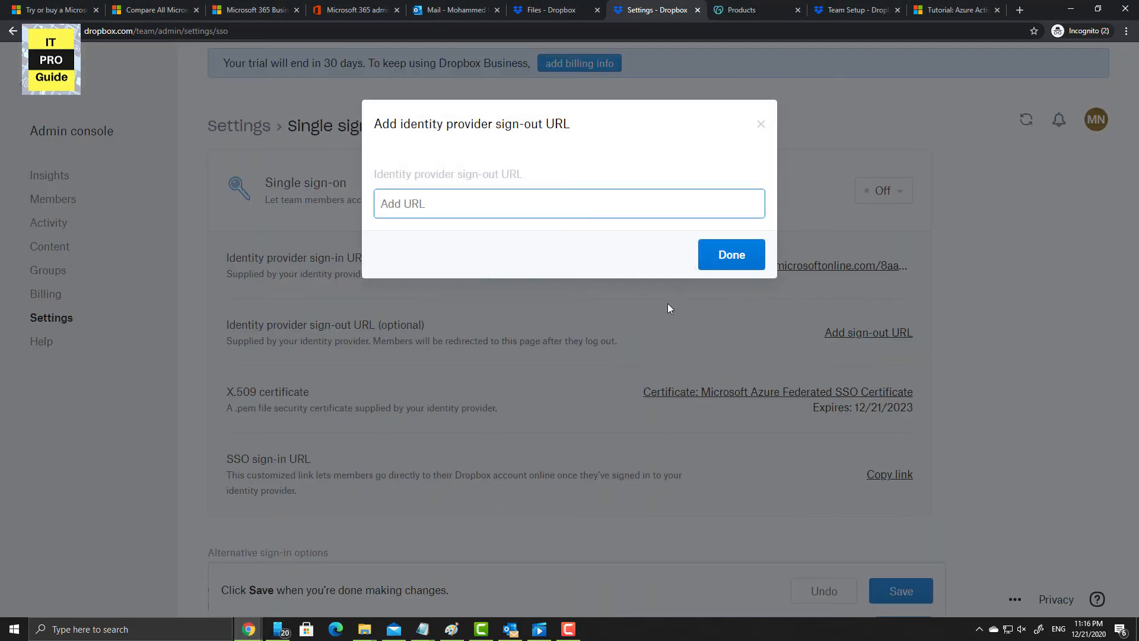
key(ctrl+v)
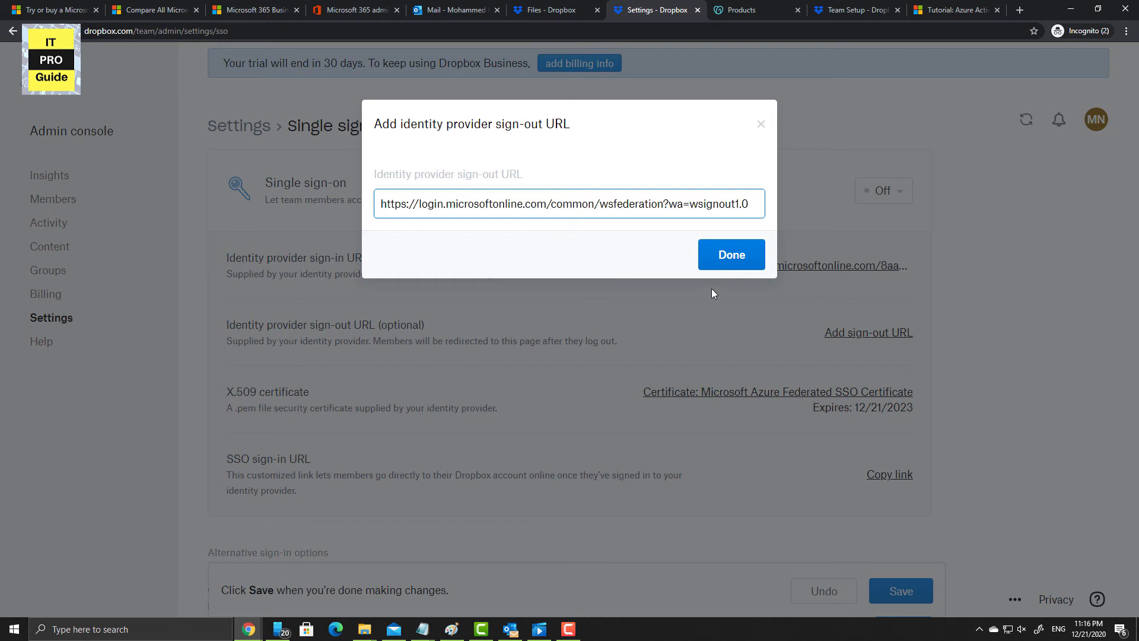
click(726, 264)
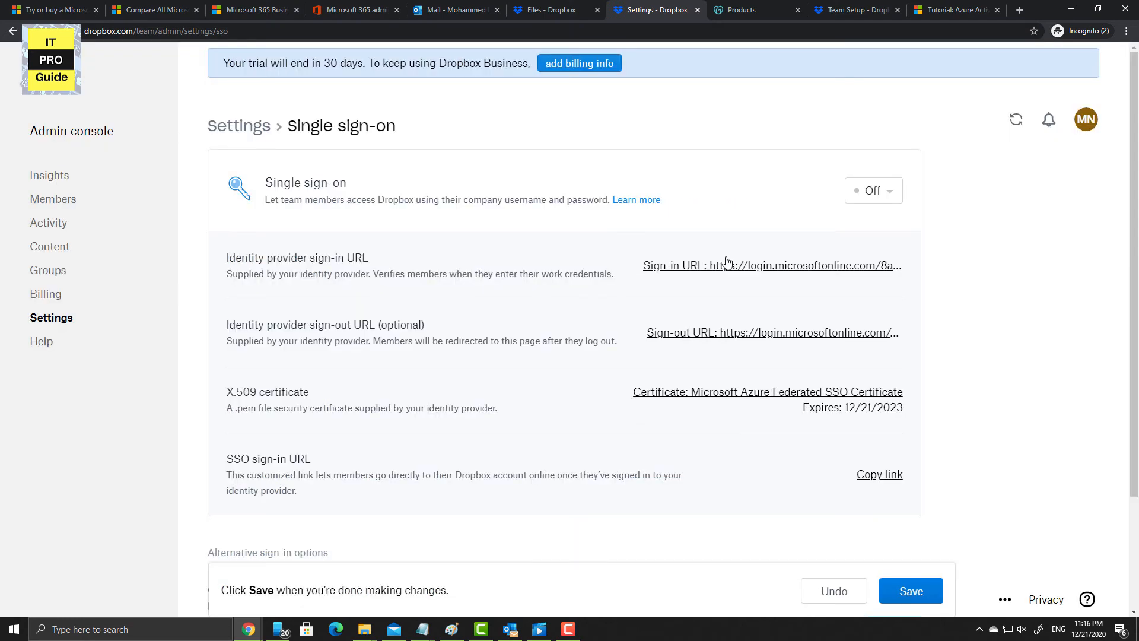
scroll(642, 445, down, 3)
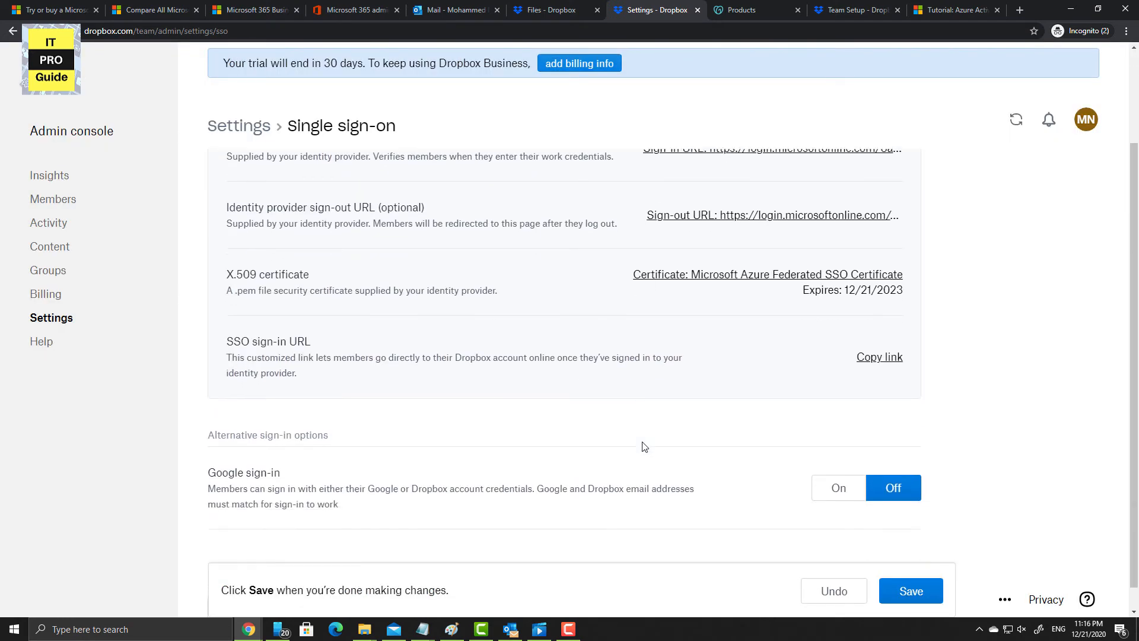
click(899, 567)
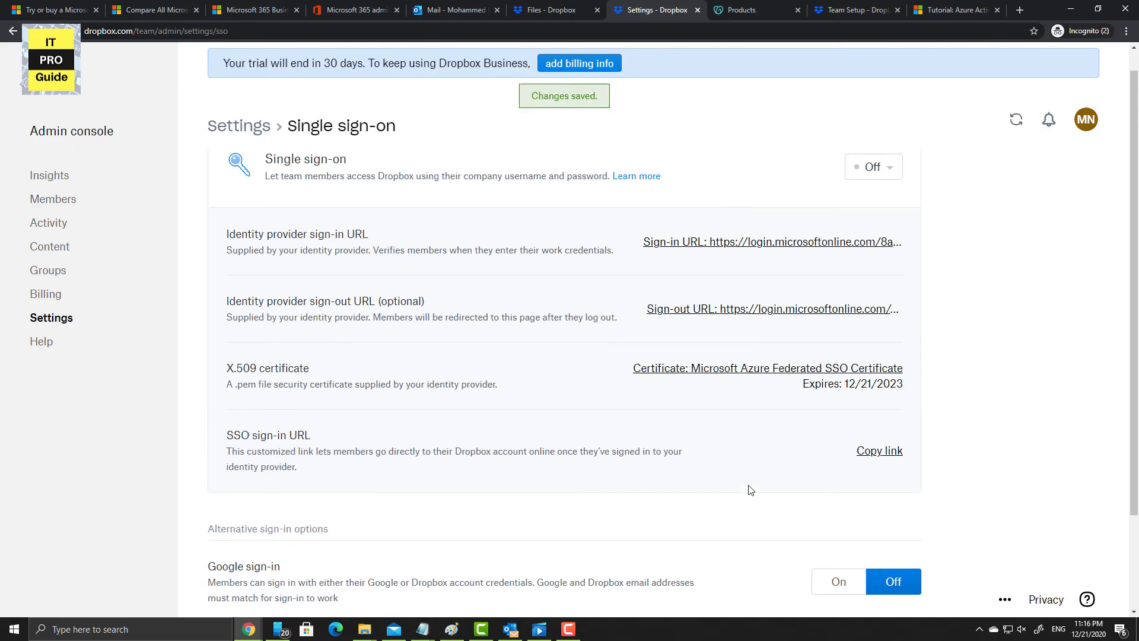
scroll(751, 491, down, 1)
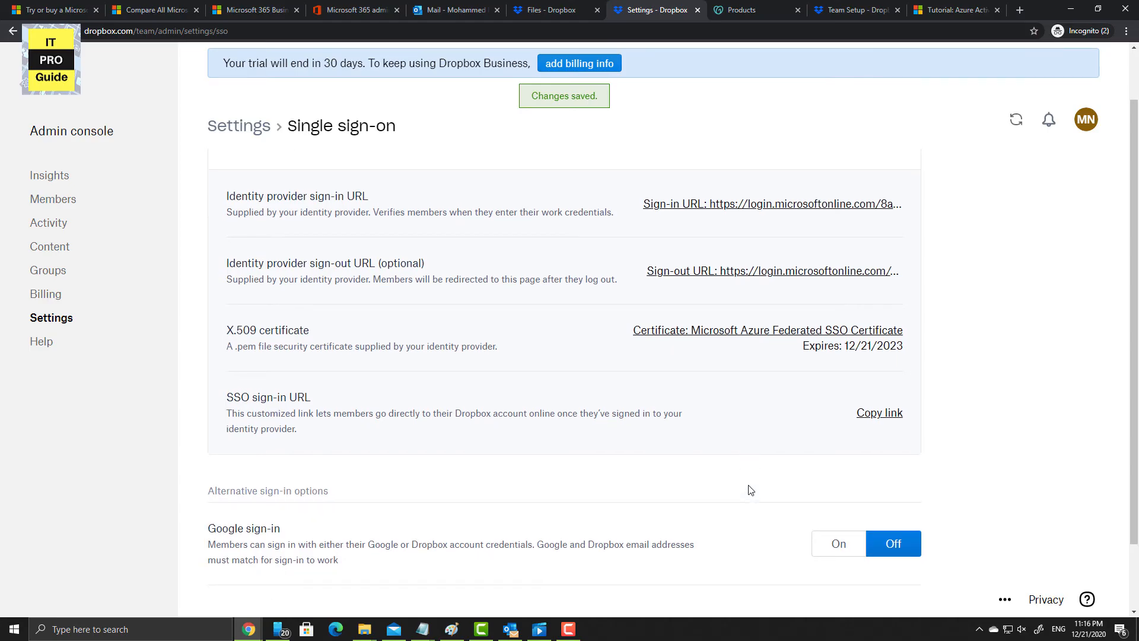
key(alt+Tab)
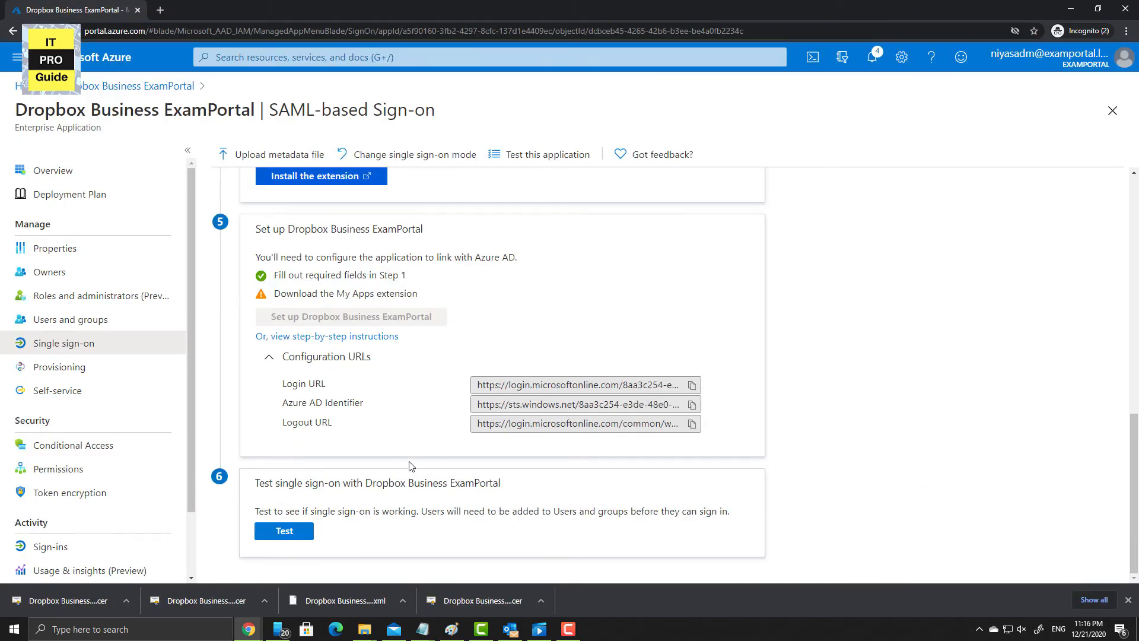
- Install the My Apps Secure Sign-in extension from step 4, then return to the SAML sign-on page
scroll(437, 505, up, 3)
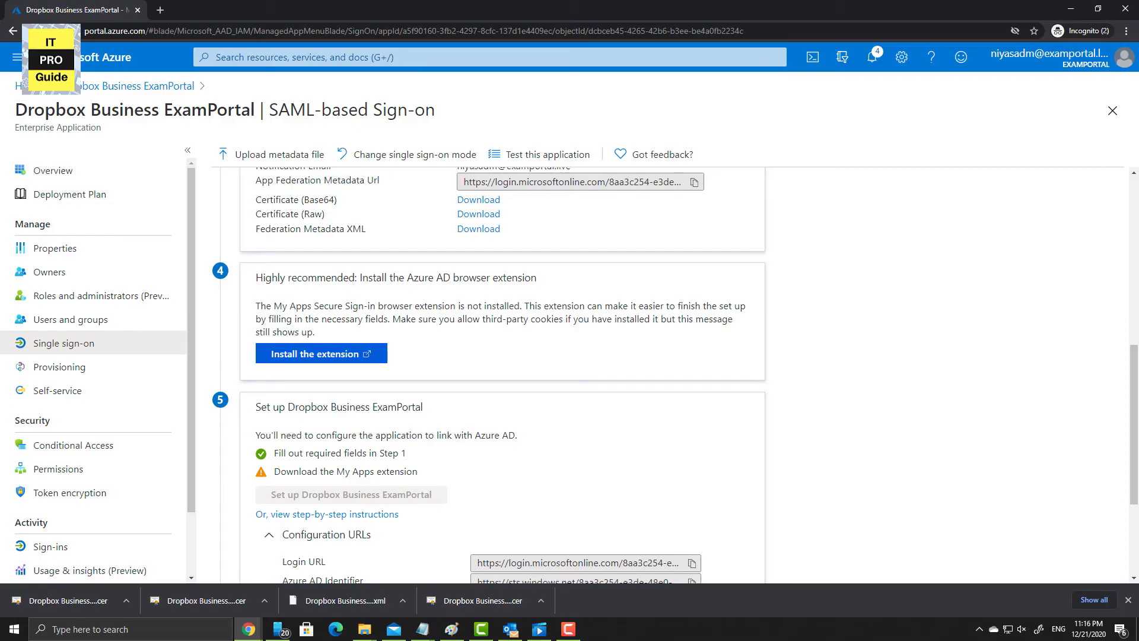
key(F9)
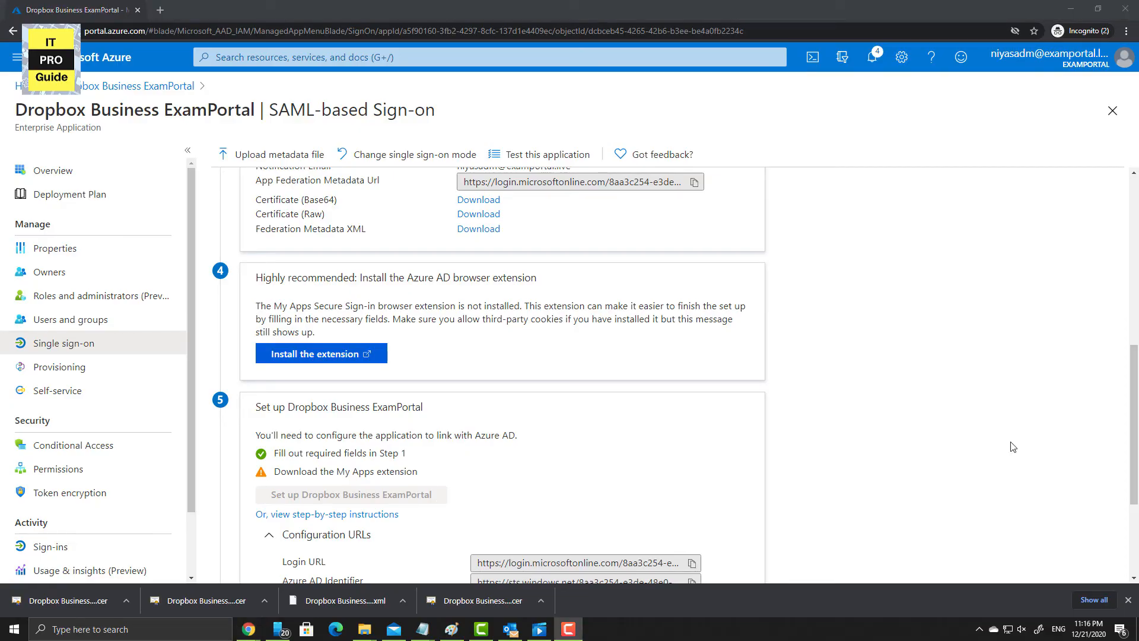
click(356, 354)
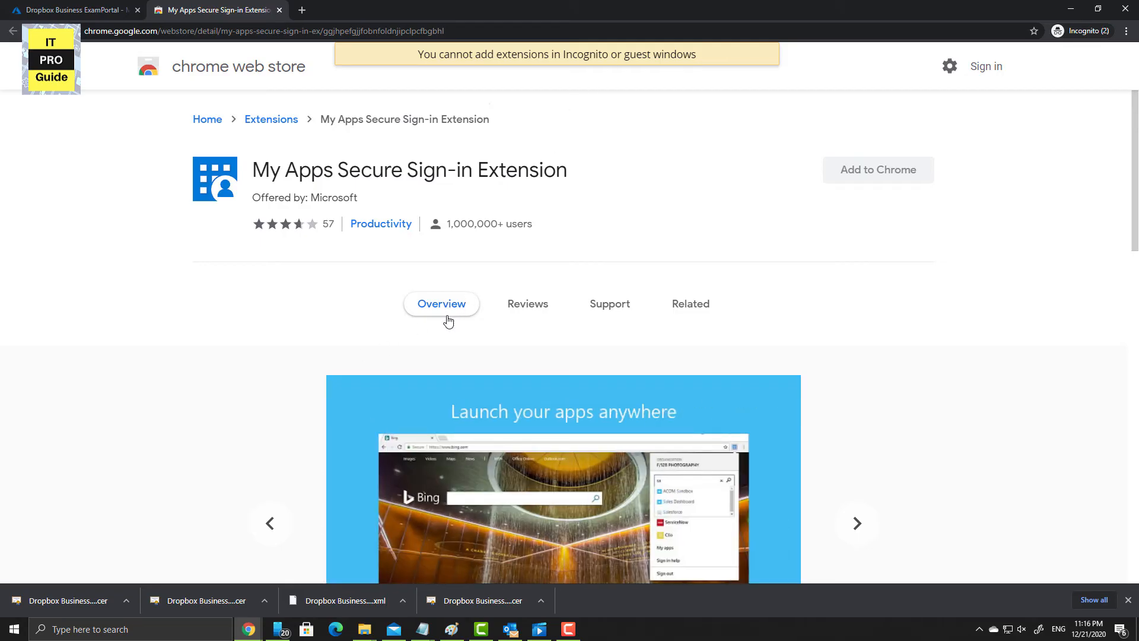
click(95, 13)
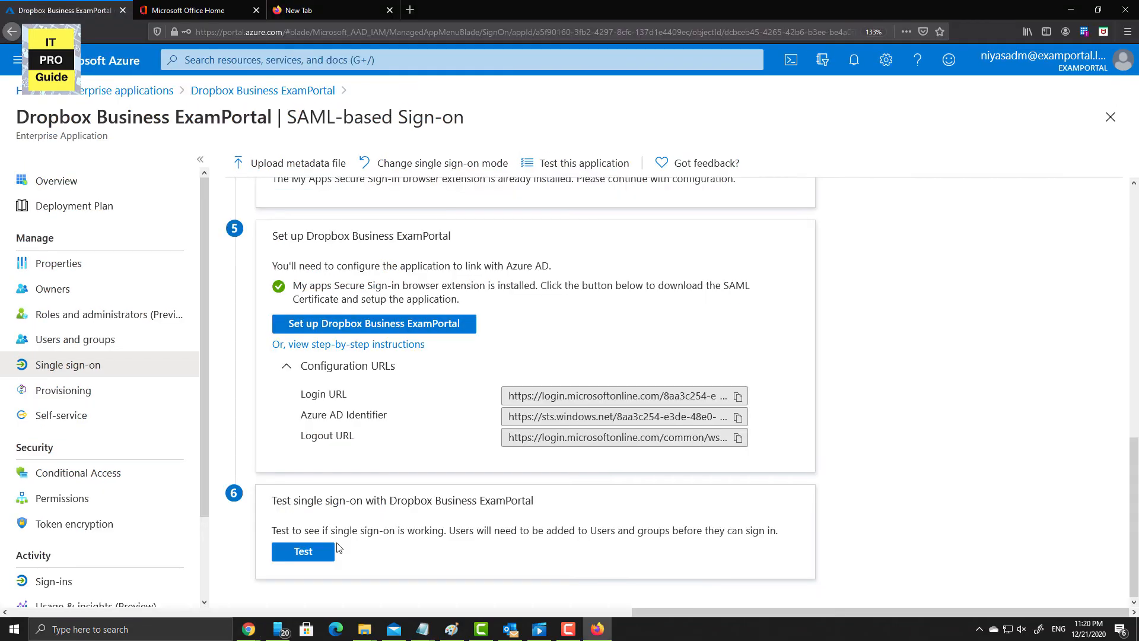
- Test ExamPortal sign-on as the current user and read the AADSTS650056 Identifier mismatch error
click(334, 551)
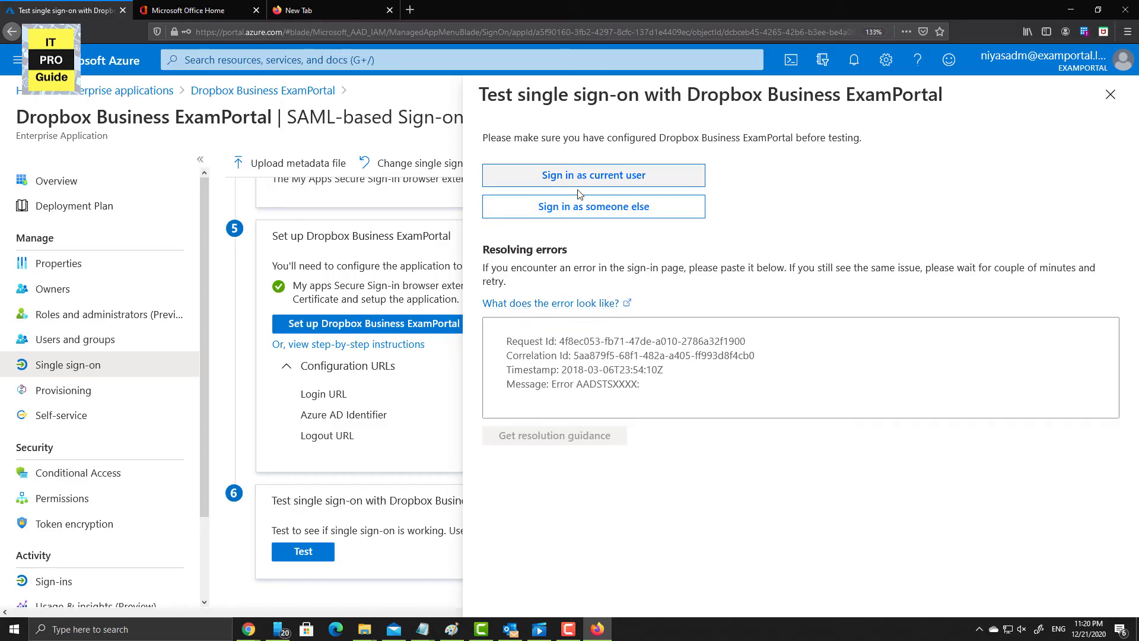
click(648, 385)
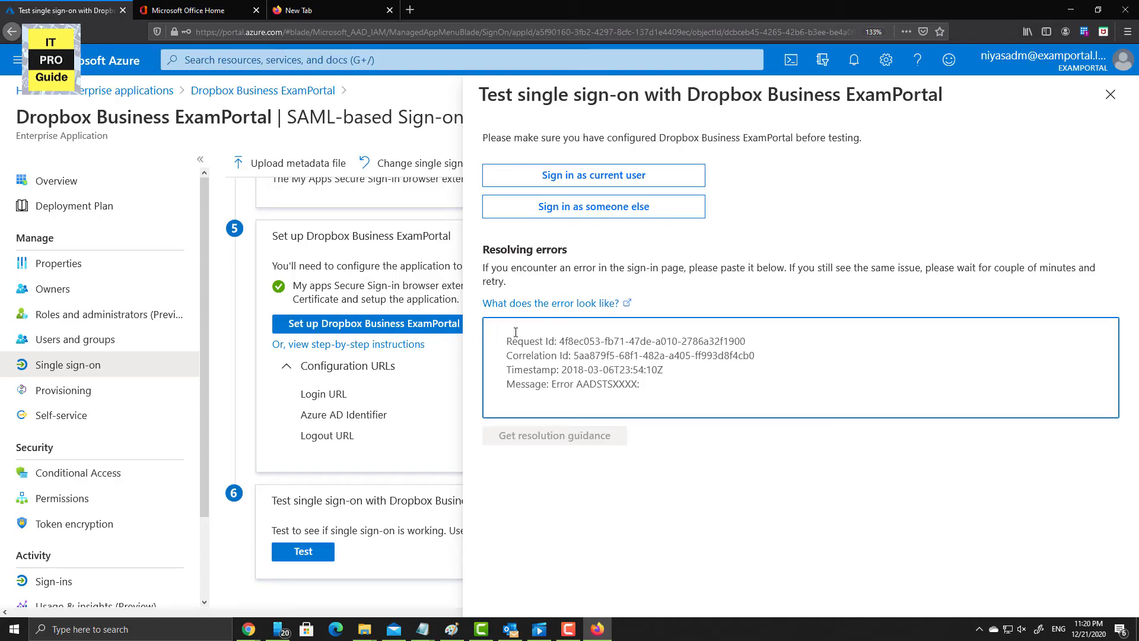
click(546, 175)
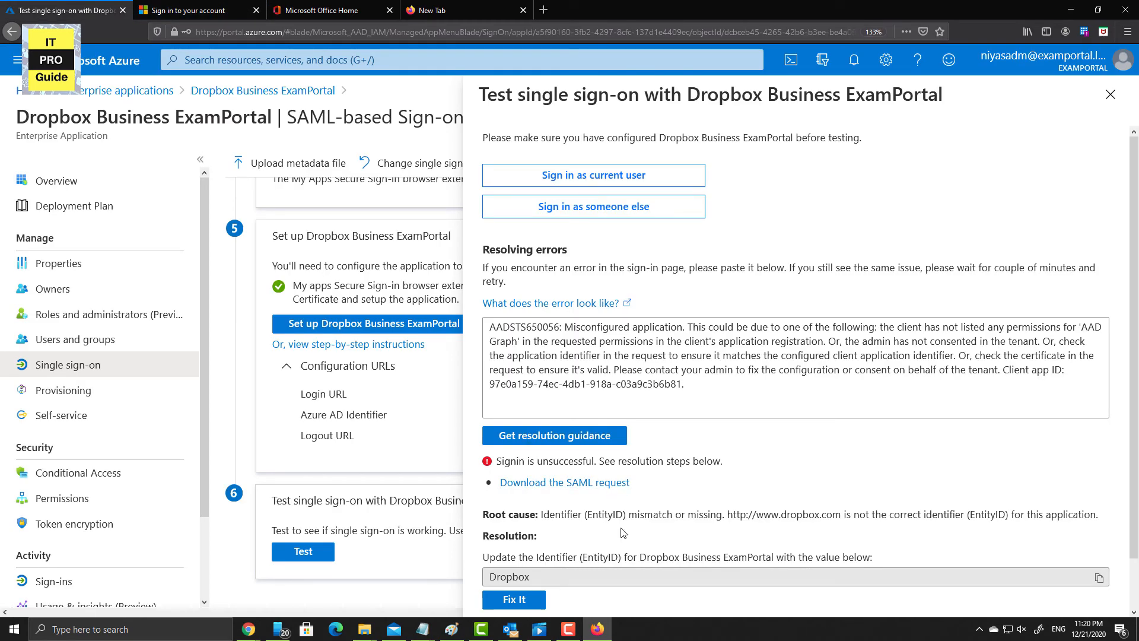
scroll(622, 533, down, 1)
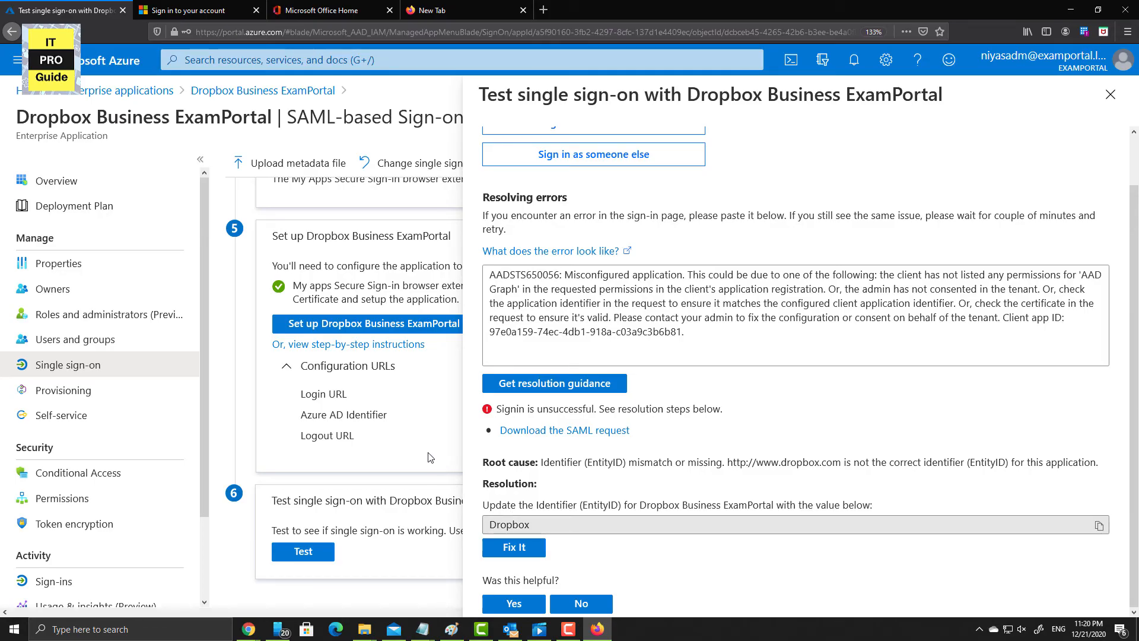
scroll(425, 454, up, 10)
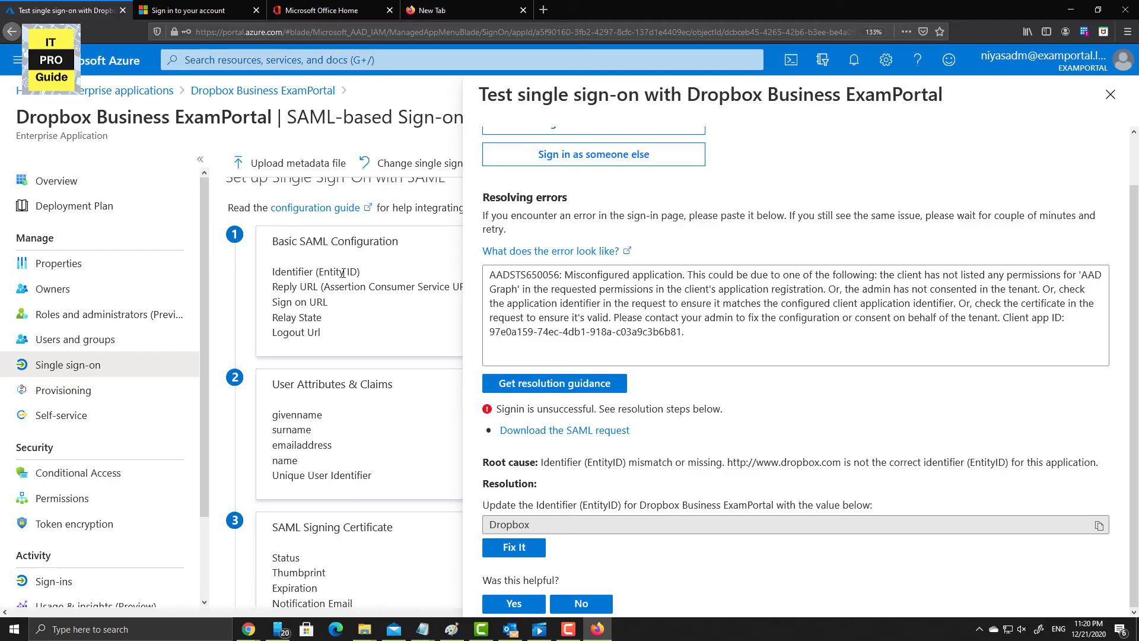
- Check the Identifier (Entity ID), apply the suggested 'Dropbox' fix, and mark the guidance helpful
click(1110, 94)
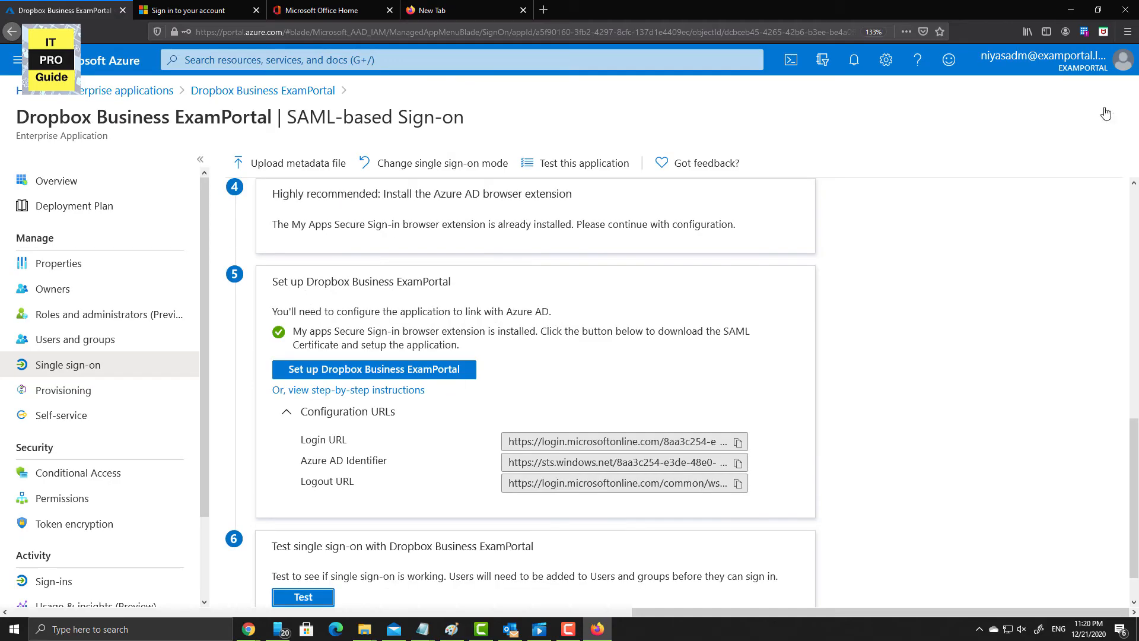
scroll(657, 292, up, 10)
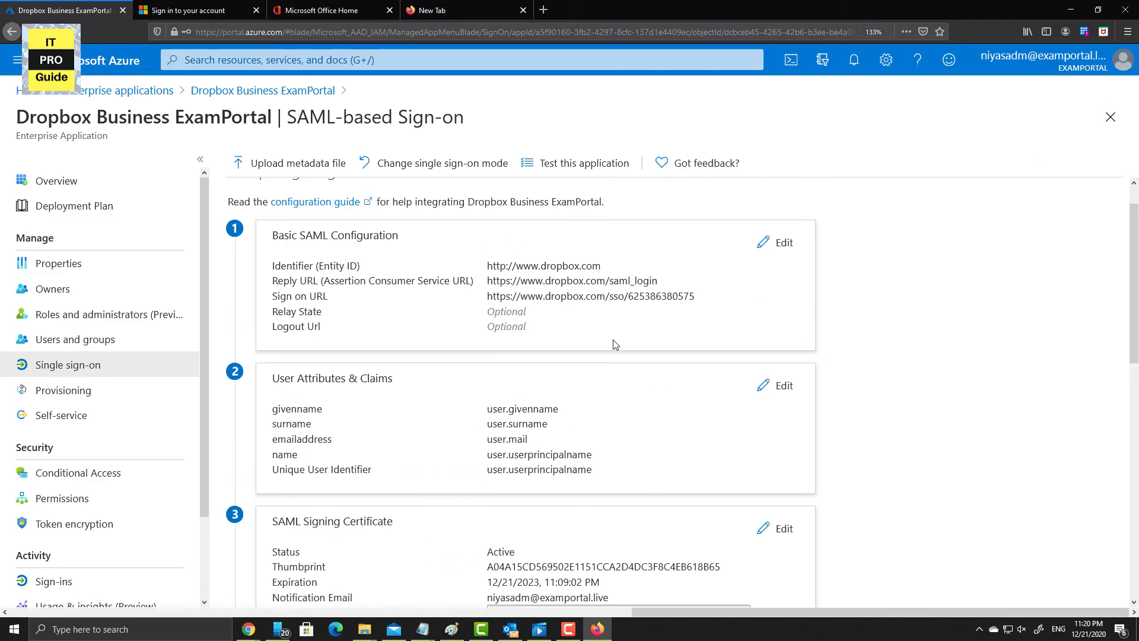
drag(599, 303, 491, 306)
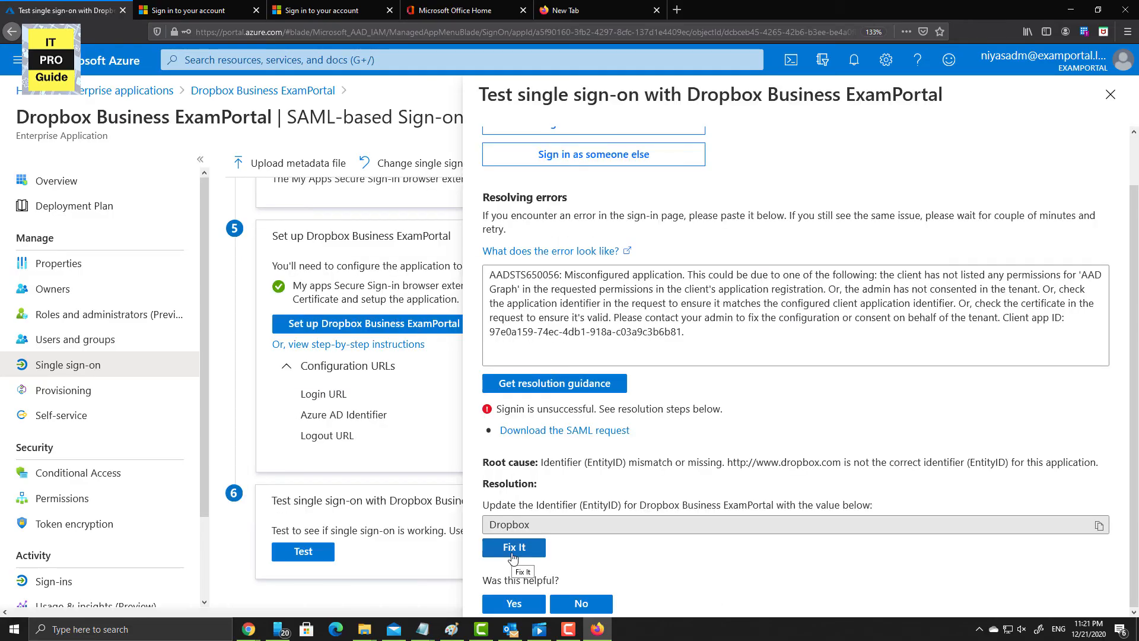
click(513, 550)
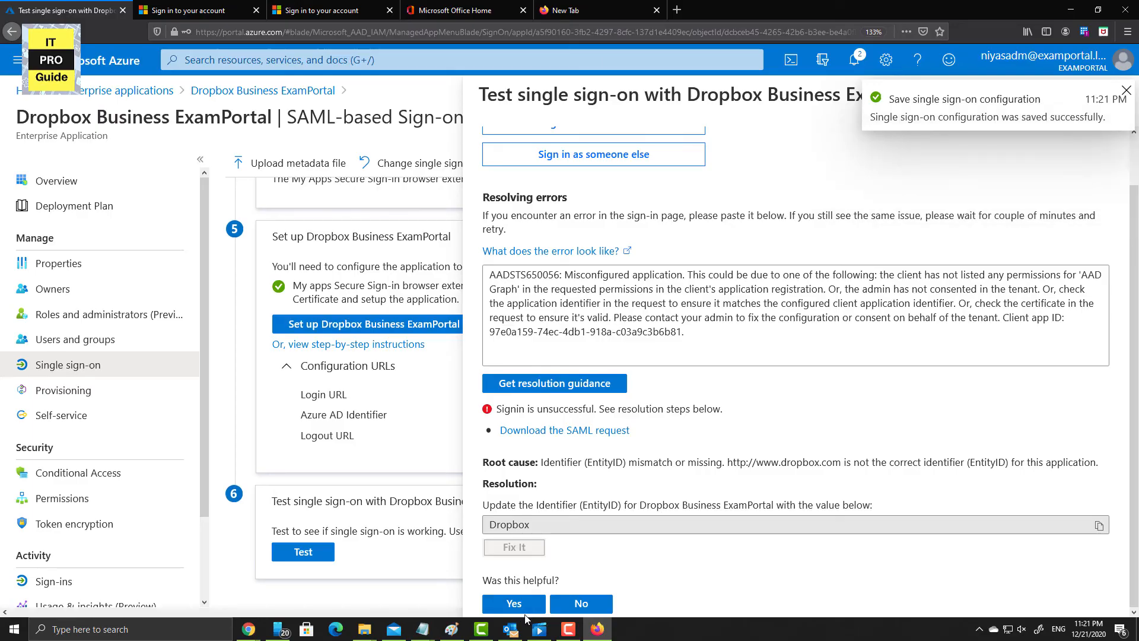
click(514, 604)
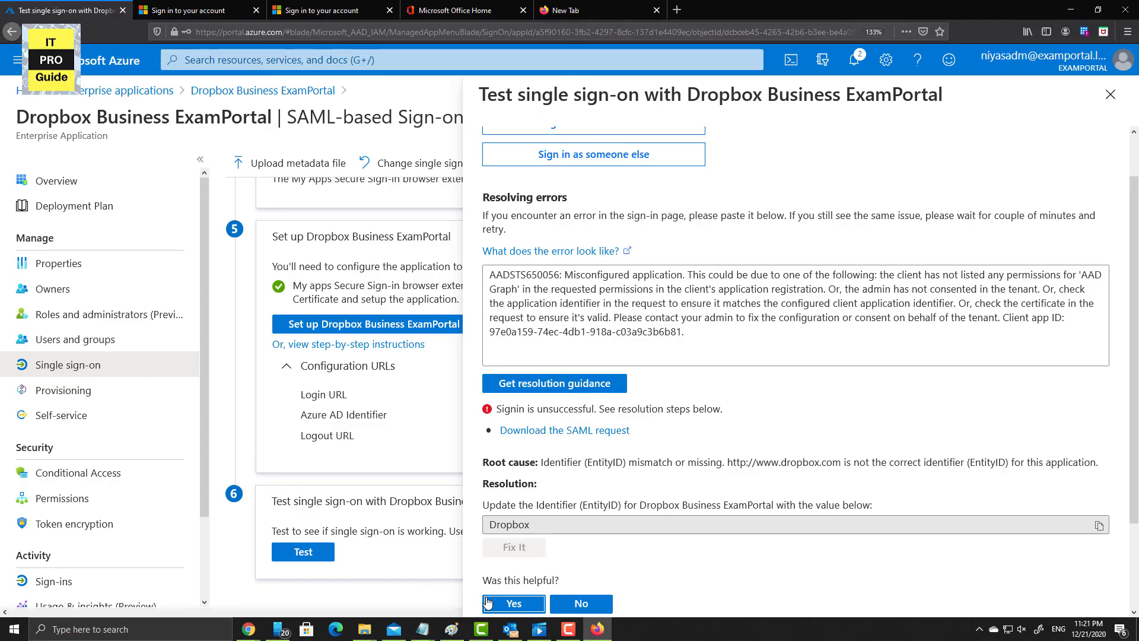
scroll(504, 583, up, 2)
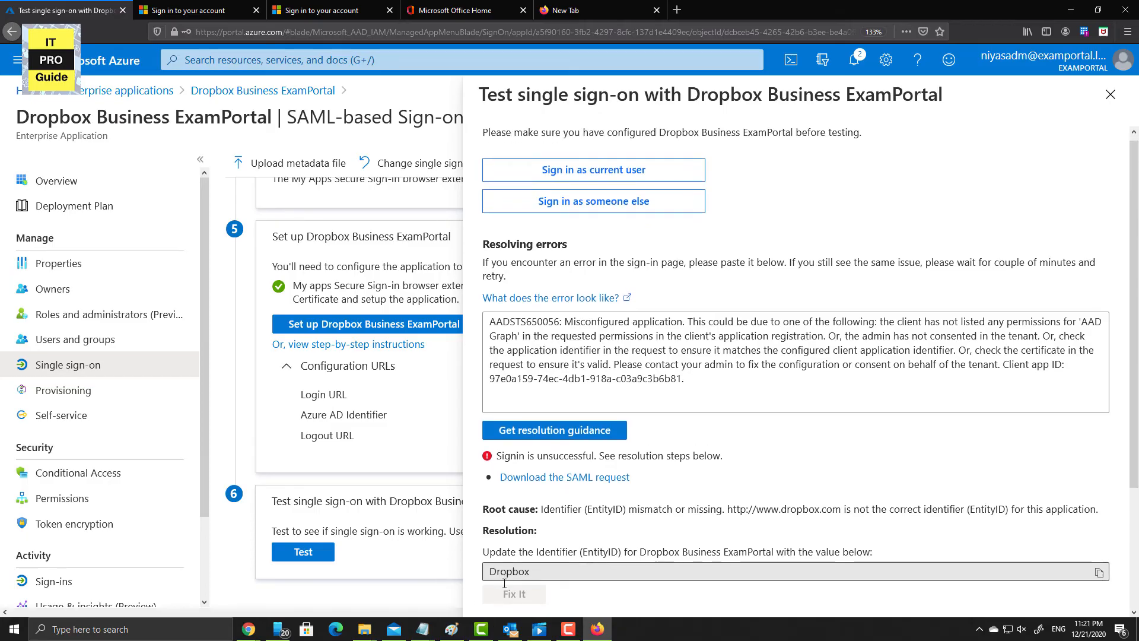
scroll(504, 583, down, 3)
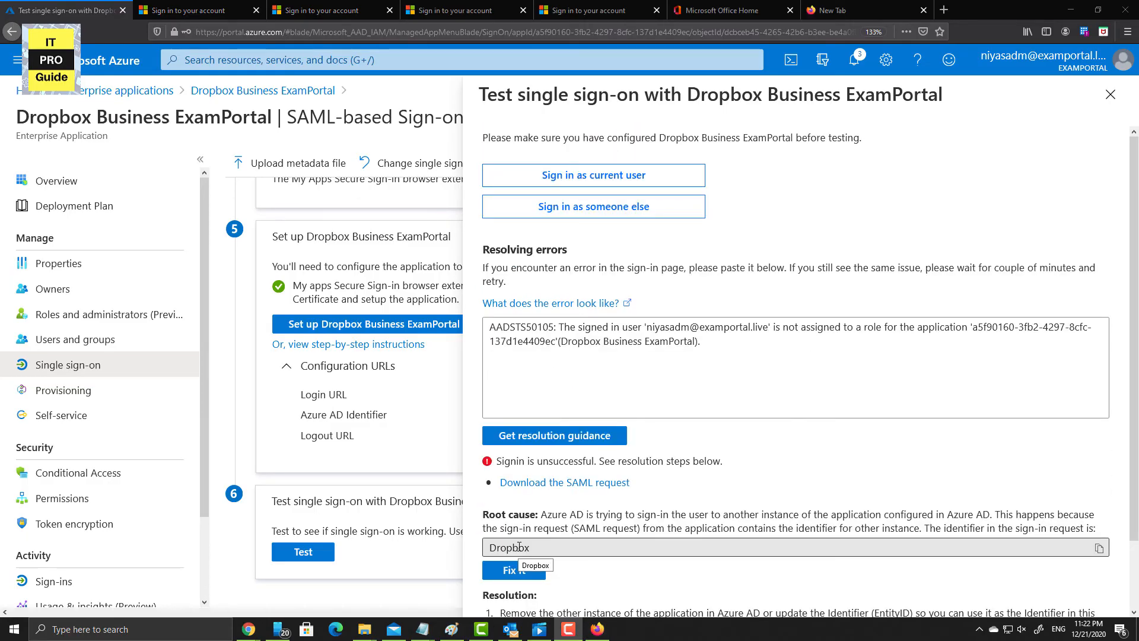
- Run the sign-on test as another member, entering their email address and password
click(607, 216)
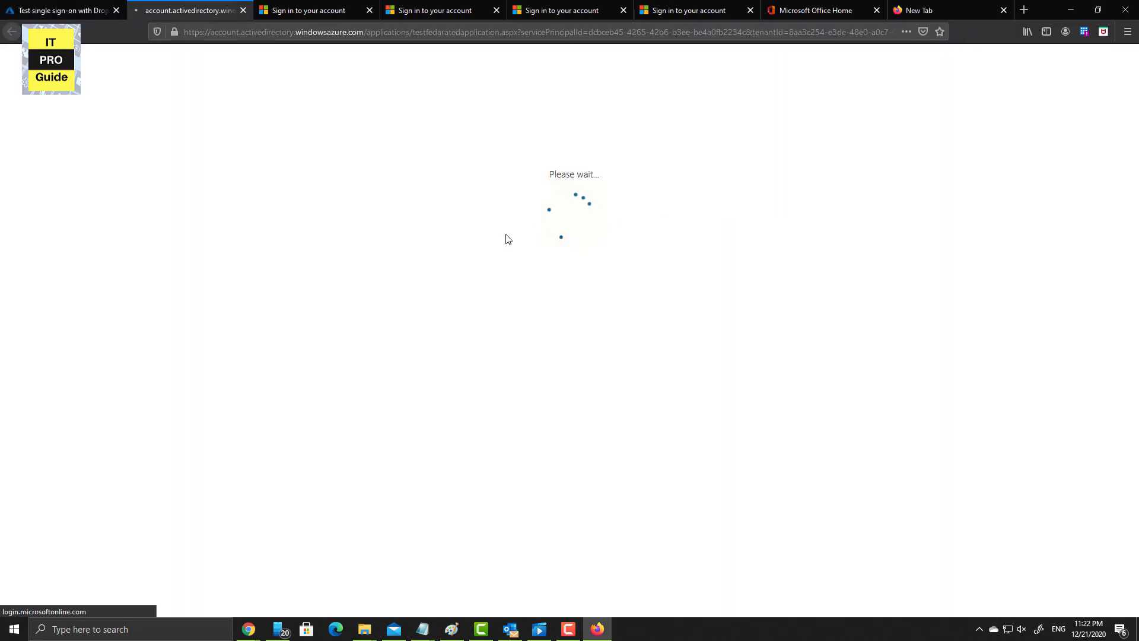
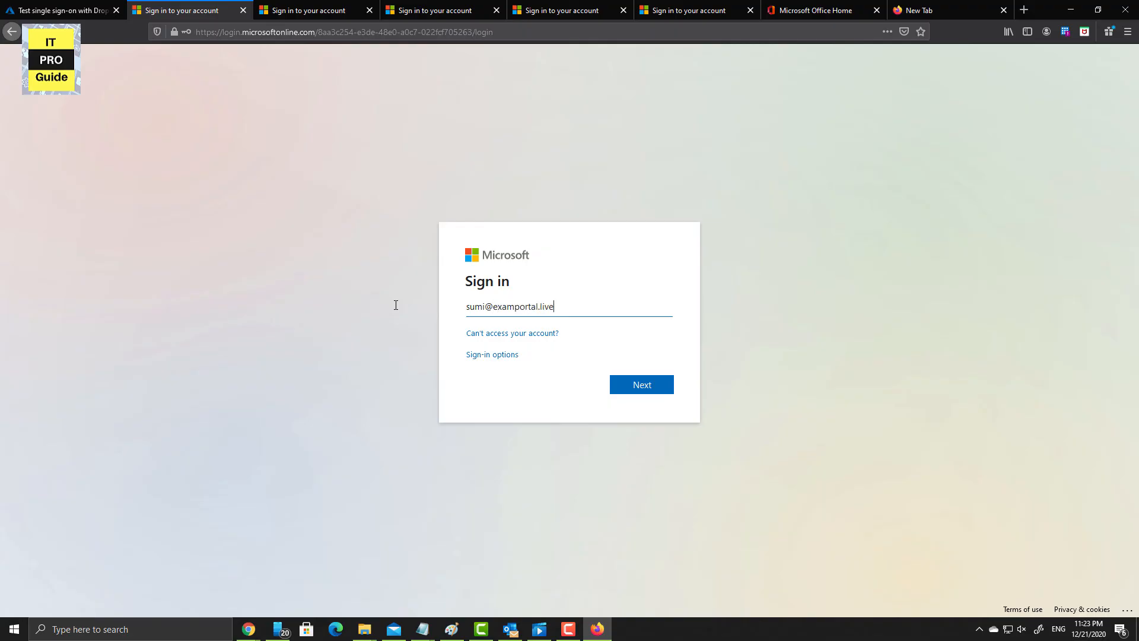
key(Return)
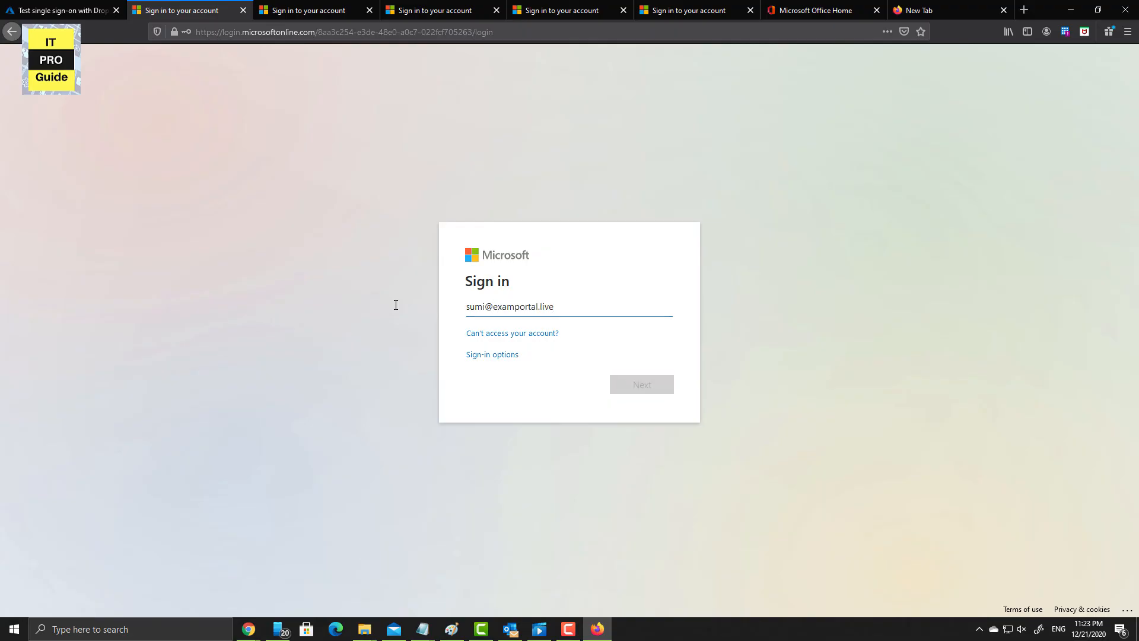
key(ctrl+v)
key(Return)
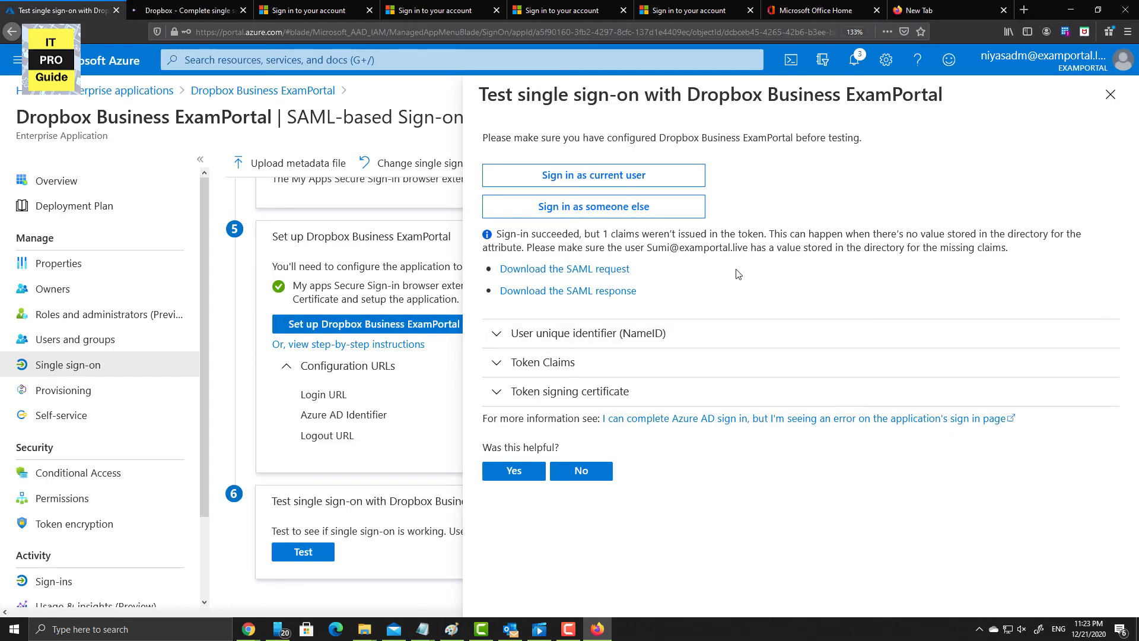
- Expand the test's User unique identifier, Token Claims and Token signing certificate details
click(500, 346)
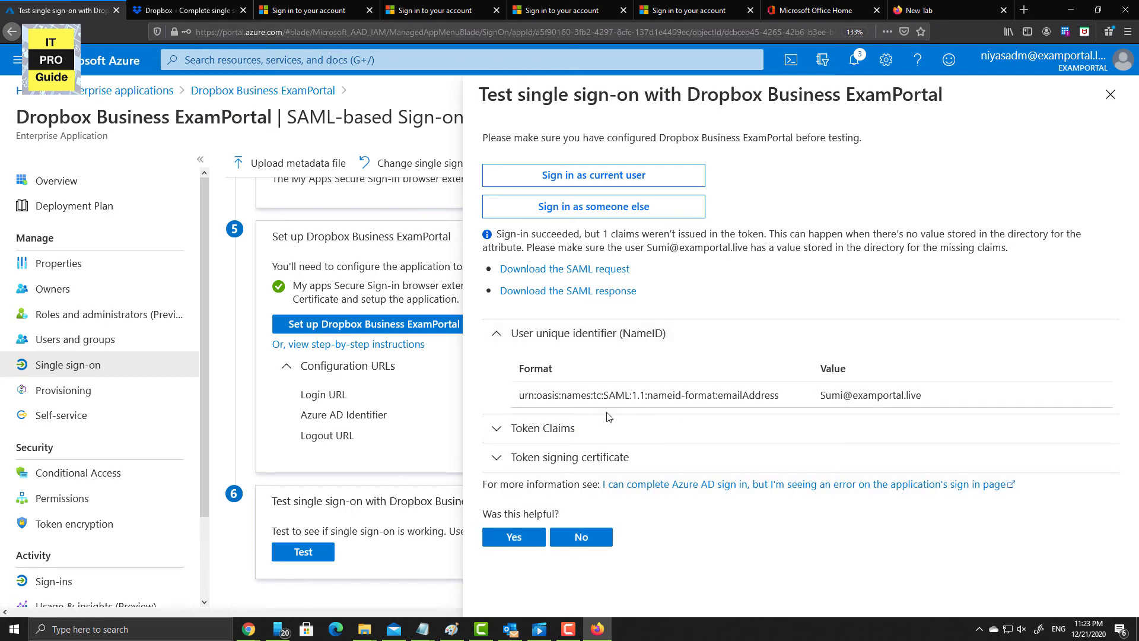
click(500, 429)
scroll(676, 472, down, 3)
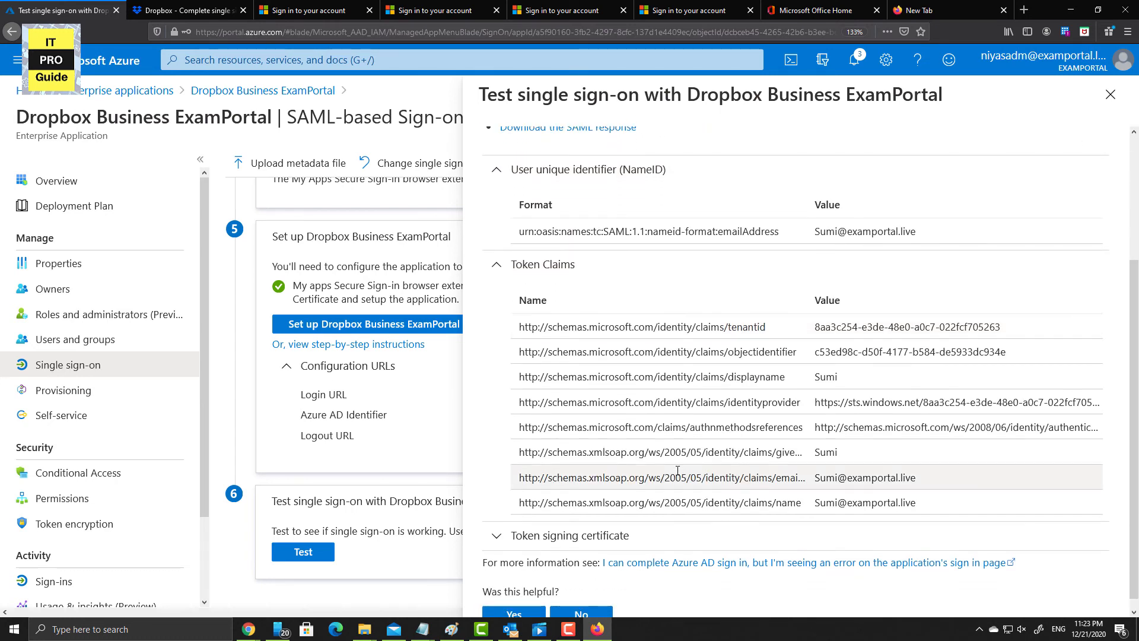
click(581, 523)
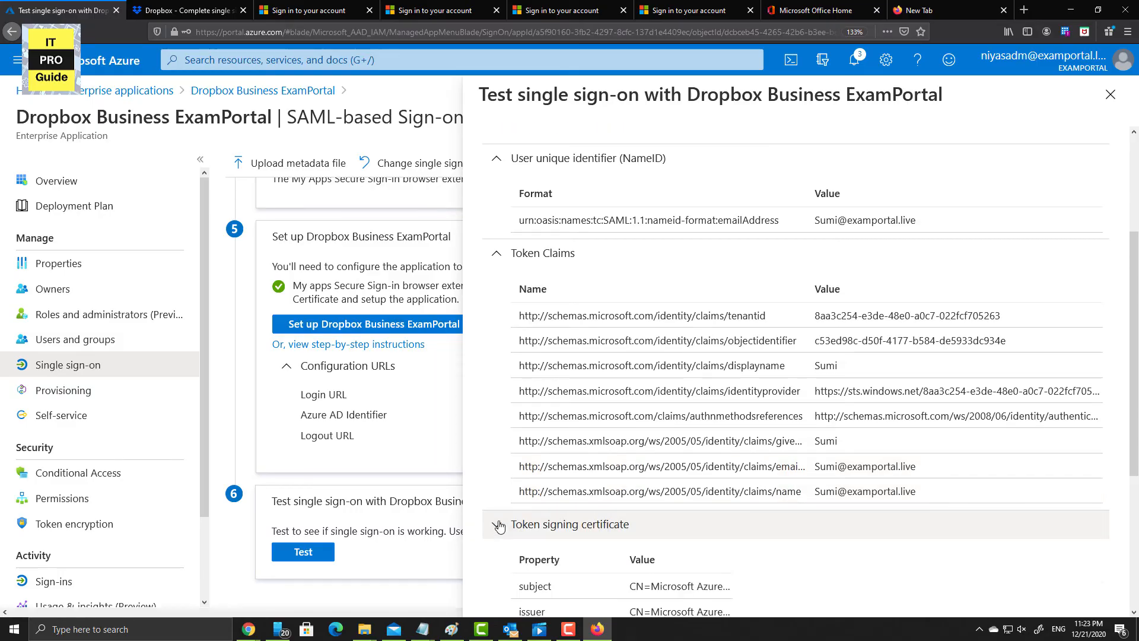
scroll(640, 507, down, 4)
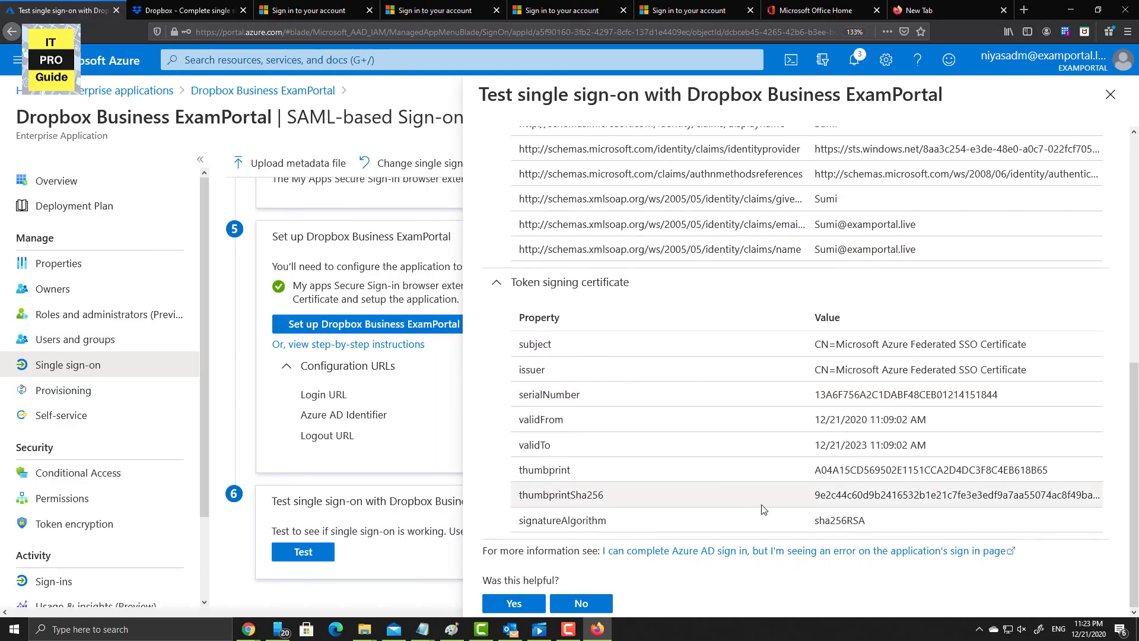
drag(927, 530, 586, 387)
click(586, 387)
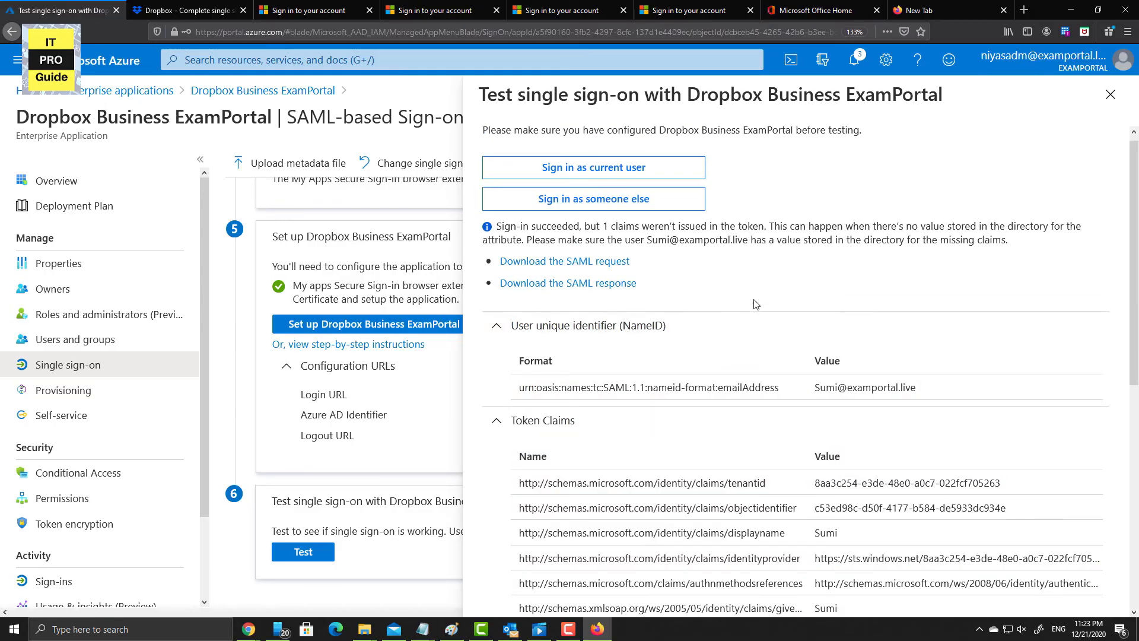
- Save the SAML request and response as SamlRequest.xml and SamlResponse.xml
click(587, 262)
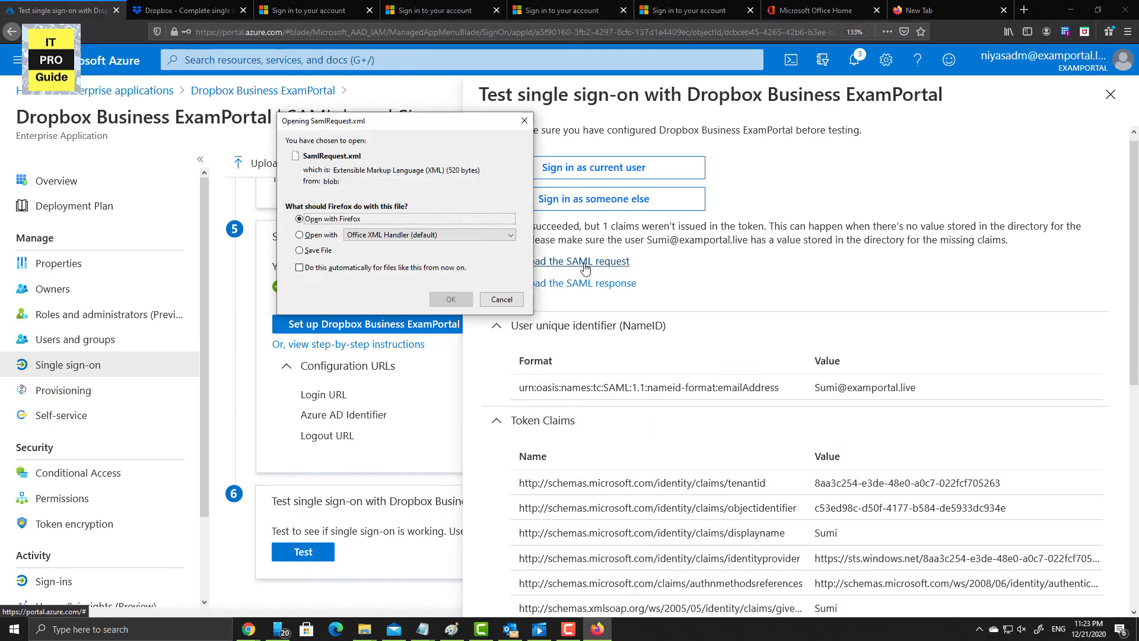
click(326, 251)
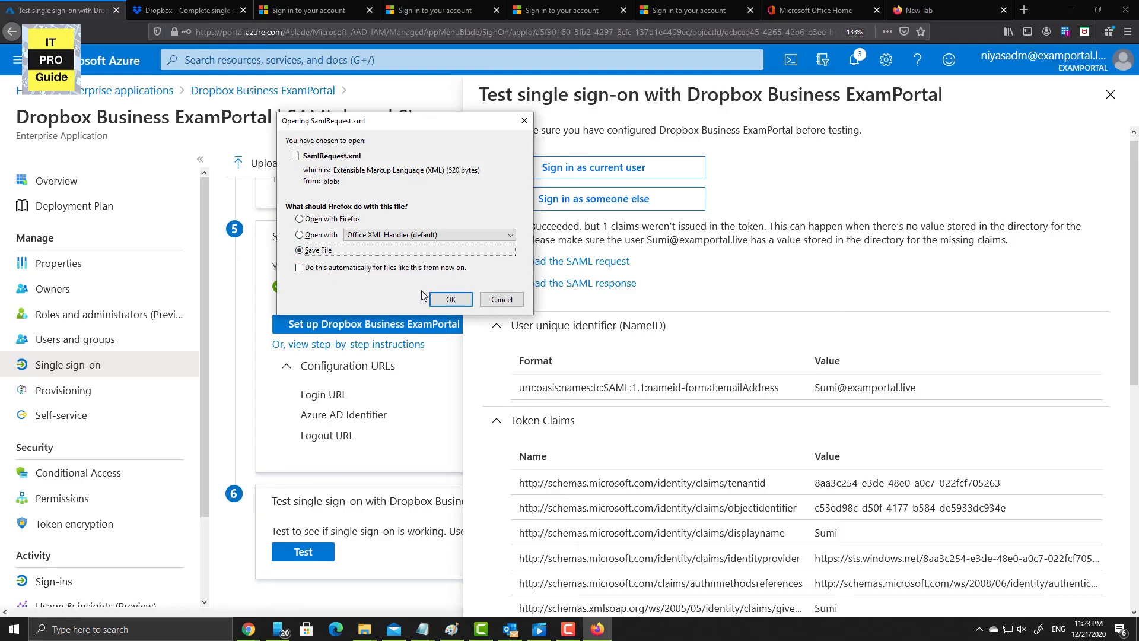
click(449, 300)
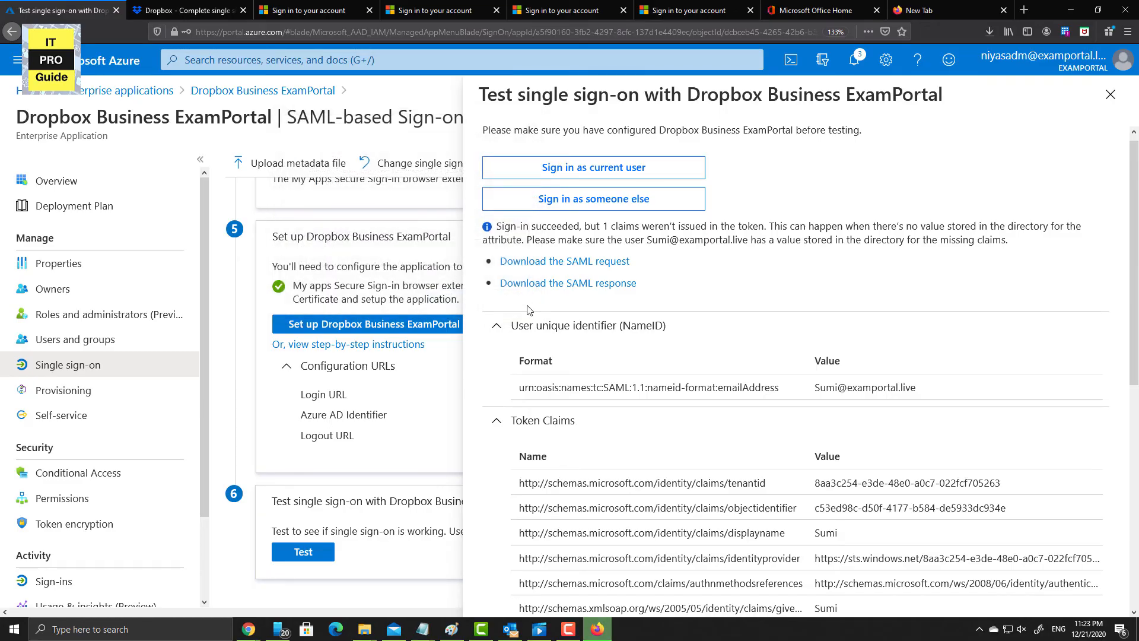
click(557, 288)
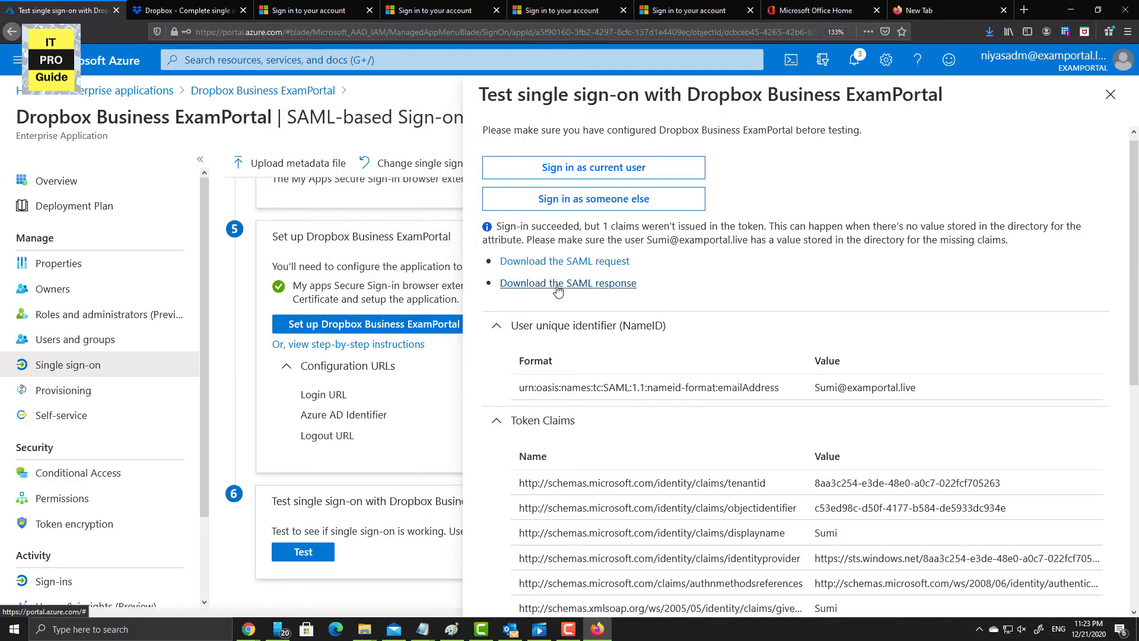
click(326, 251)
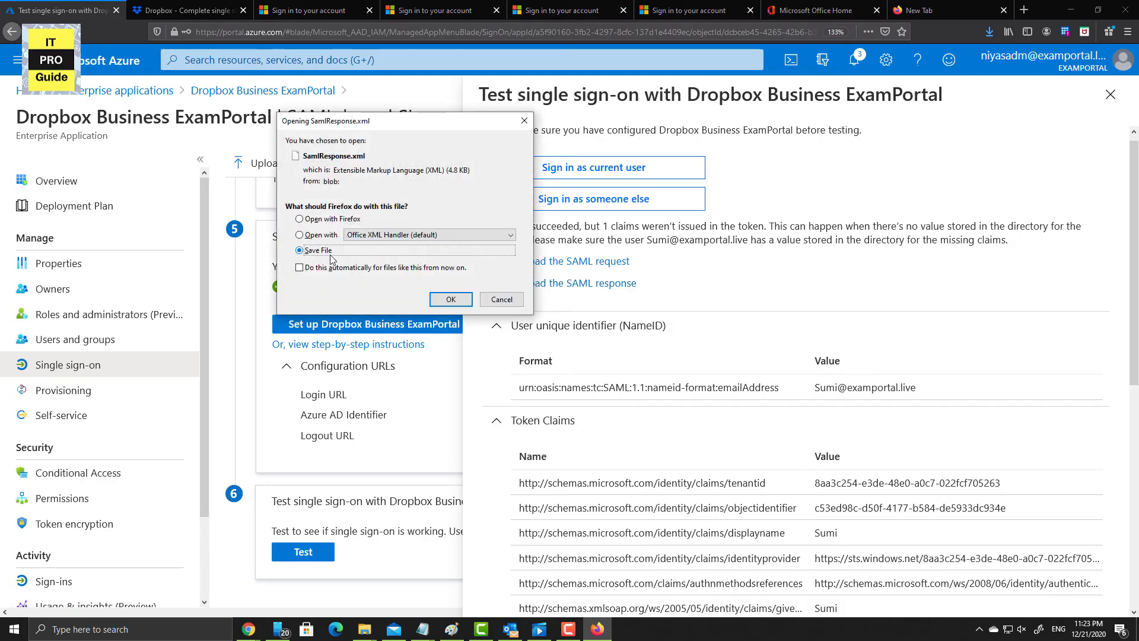
click(434, 300)
scroll(627, 395, down, 5)
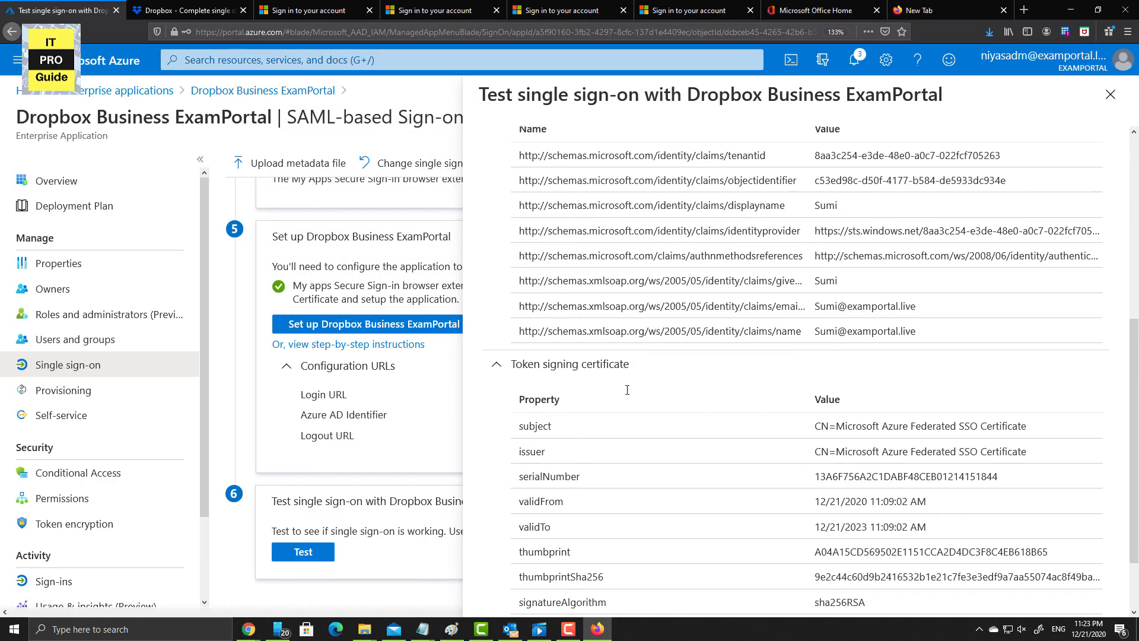
scroll(628, 394, down, 2)
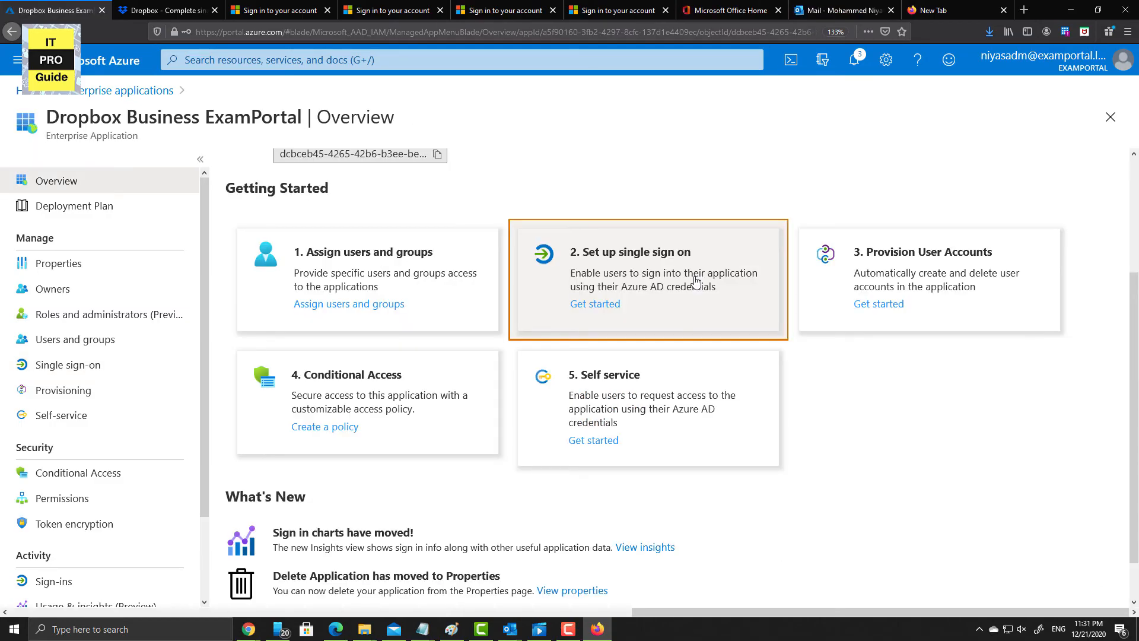
- Switch Dropbox Business ExamPortal provisioning mode to Automatic and begin authorizing under Admin Credentials
click(916, 295)
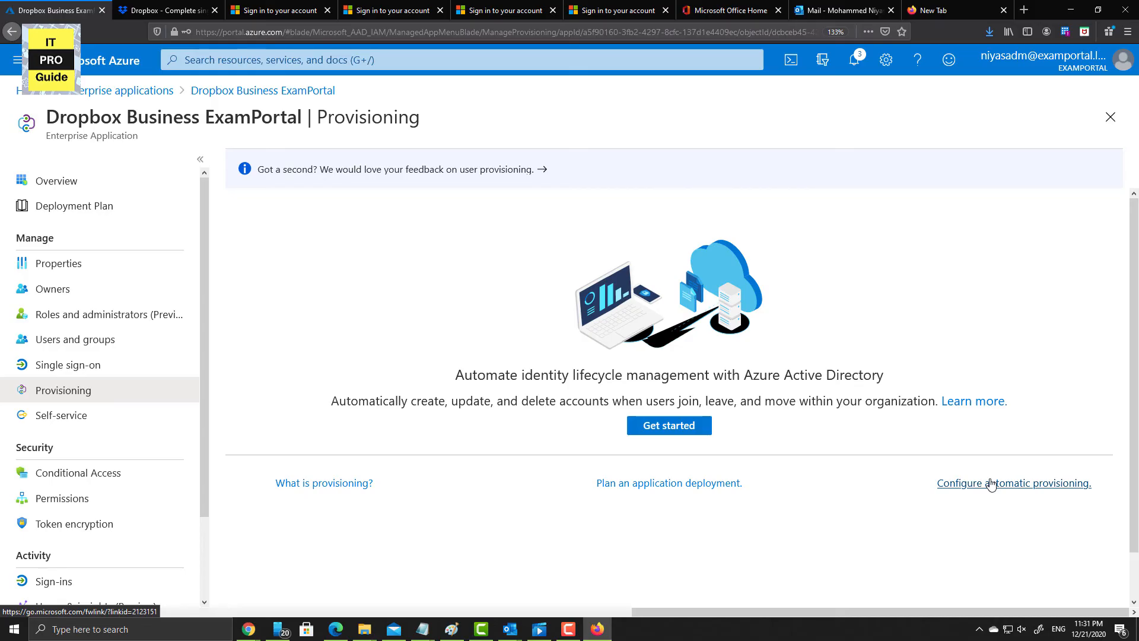
click(694, 432)
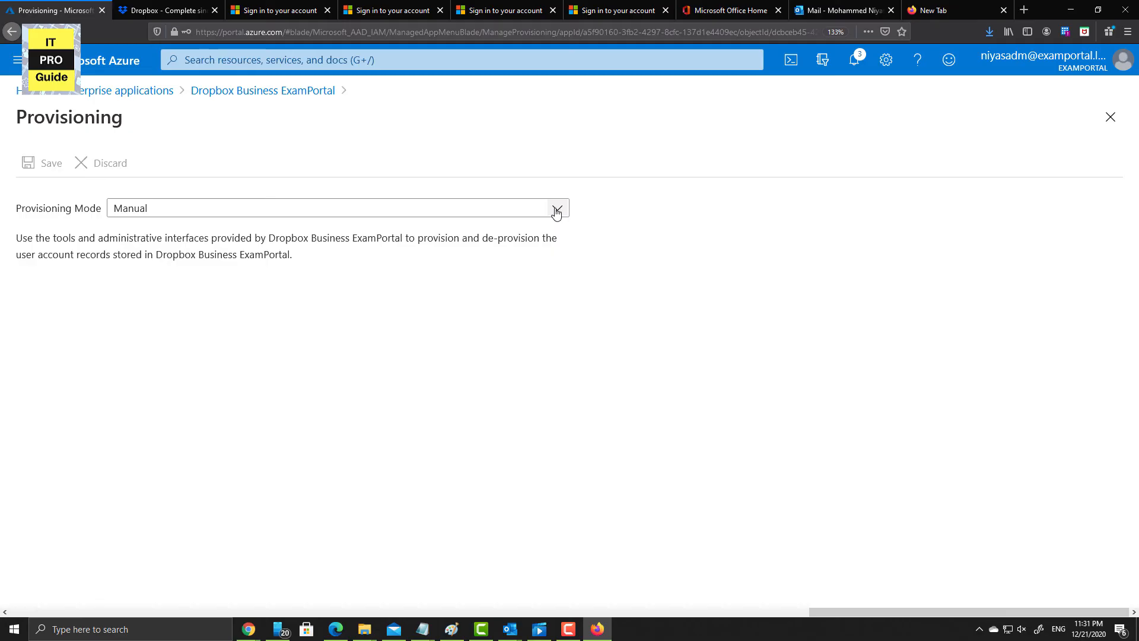
click(556, 209)
click(499, 247)
click(259, 302)
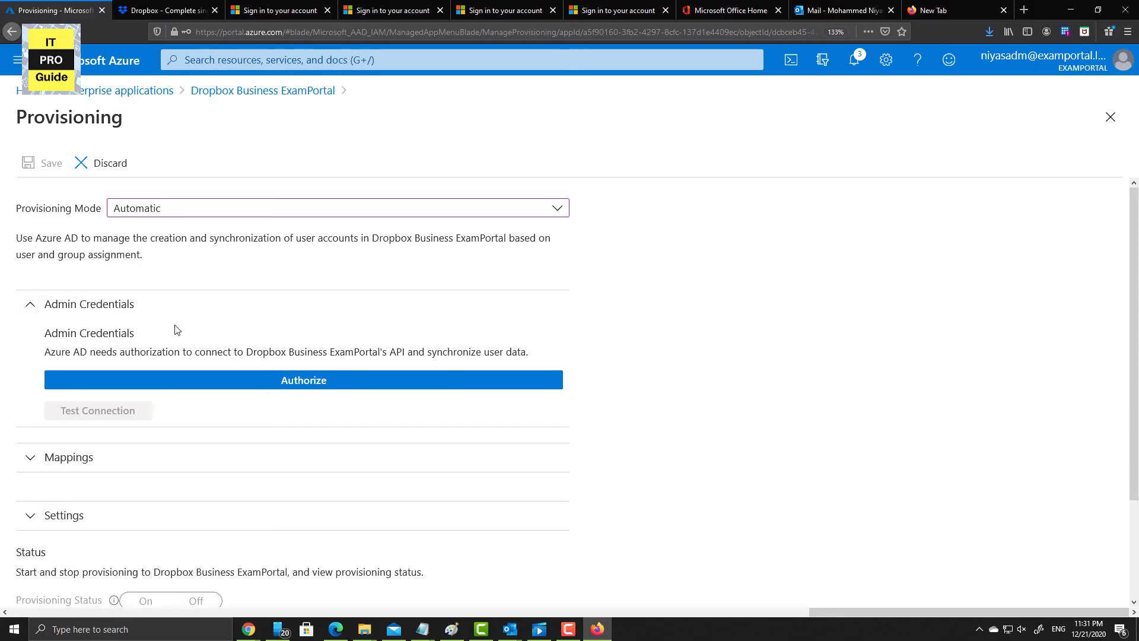
click(252, 381)
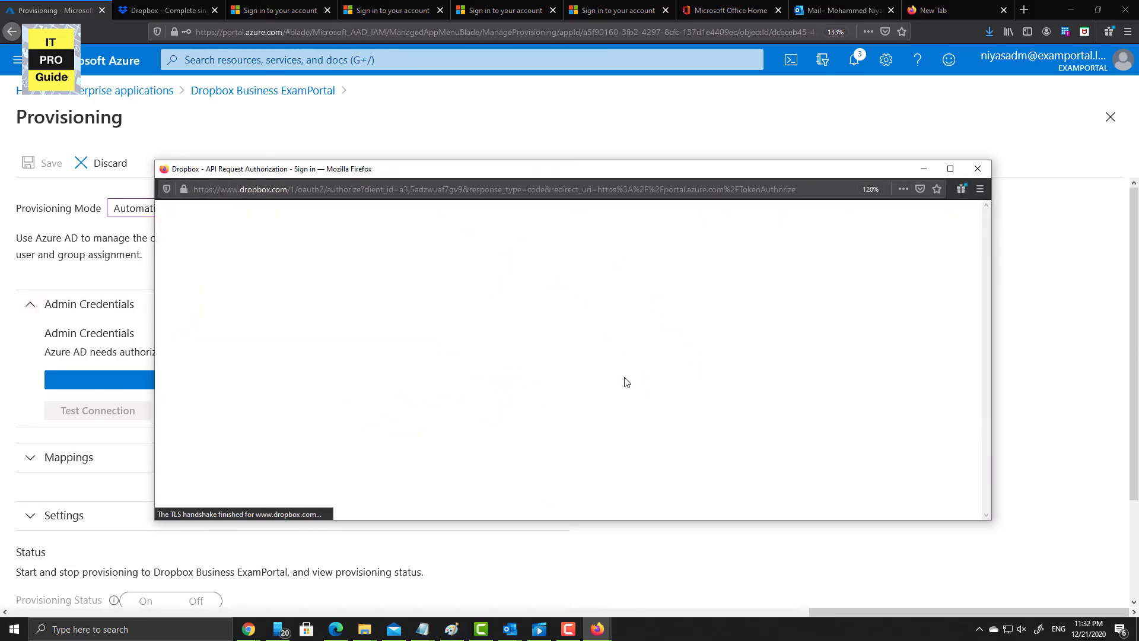
- Sign in to Dropbox as admin, allow Azure AD to manage team members, and test the connection
scroll(625, 377, down, 3)
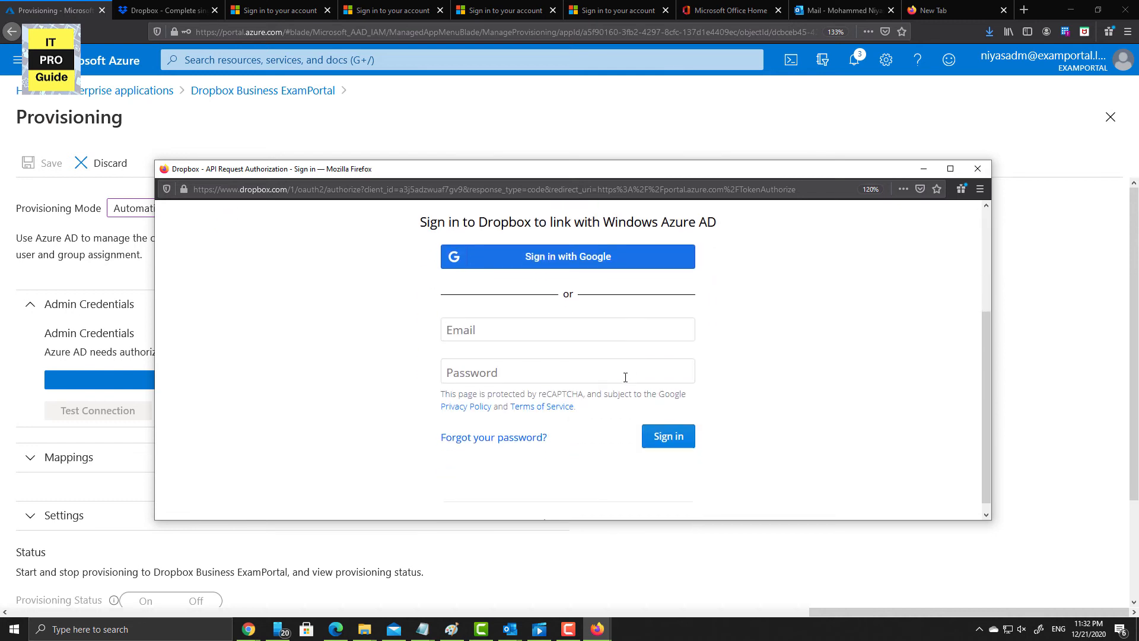
scroll(626, 378, up, 3)
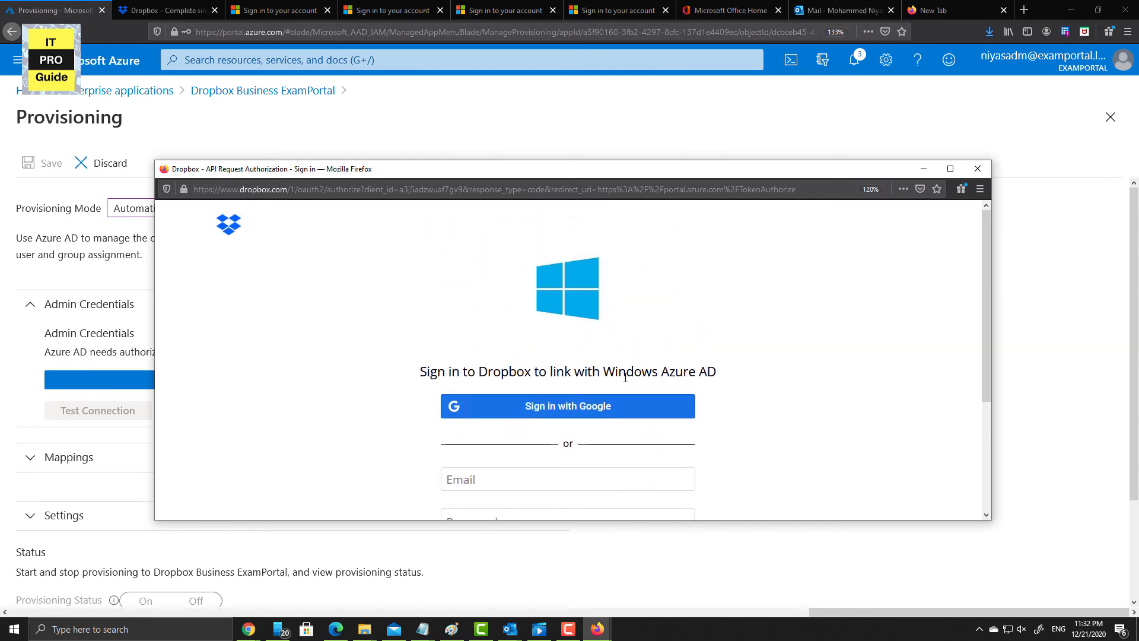
scroll(626, 377, down, 3)
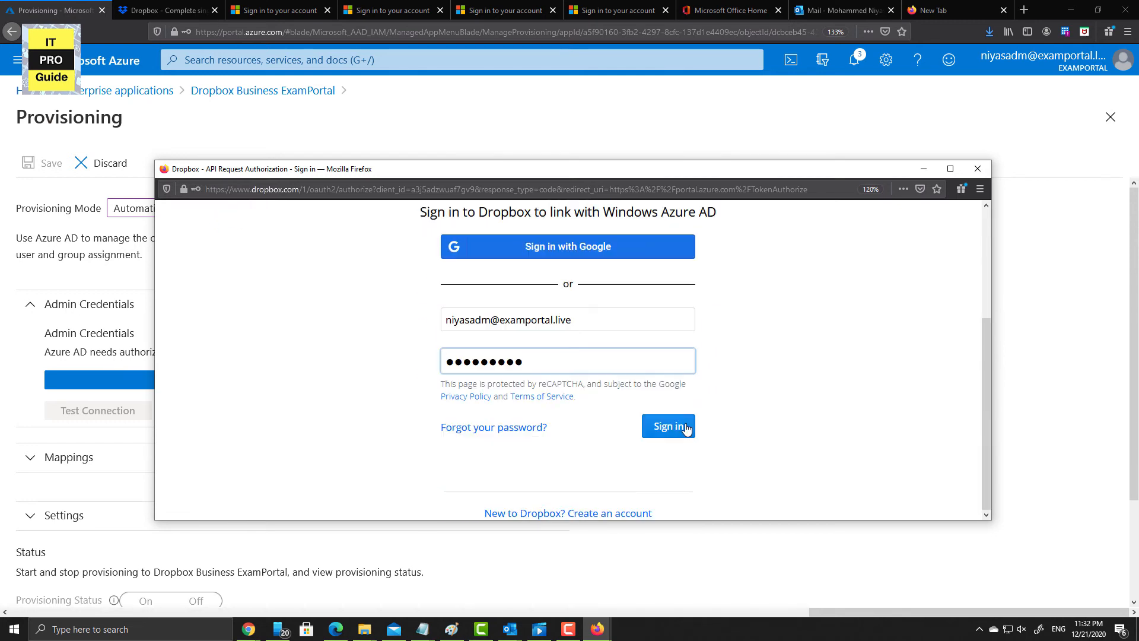
click(686, 427)
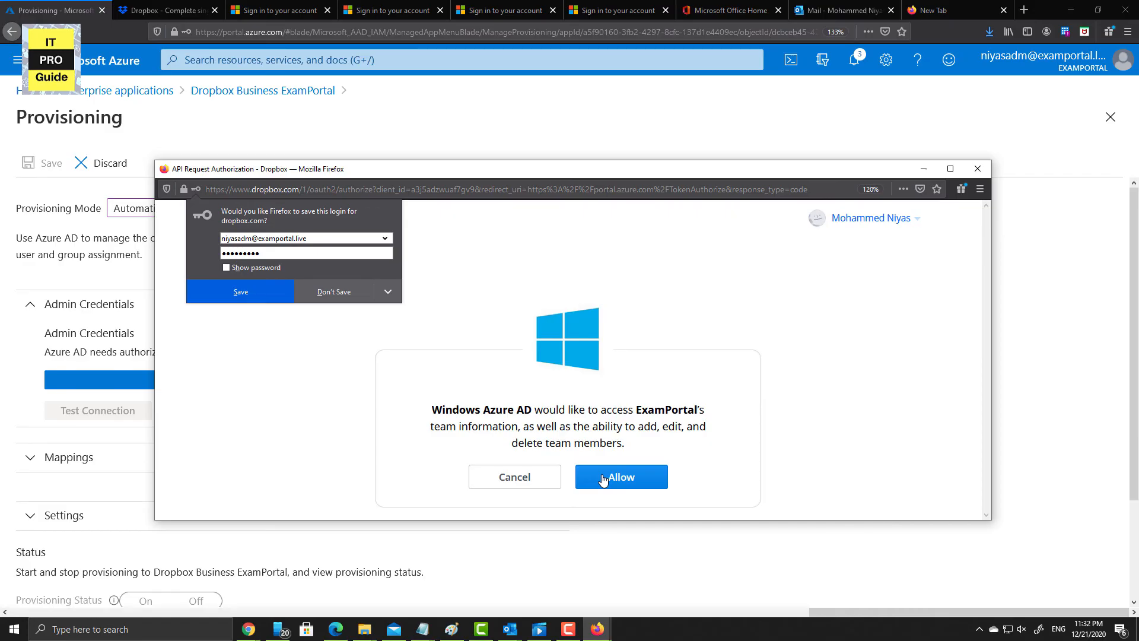
click(603, 478)
scroll(415, 469, down, 2)
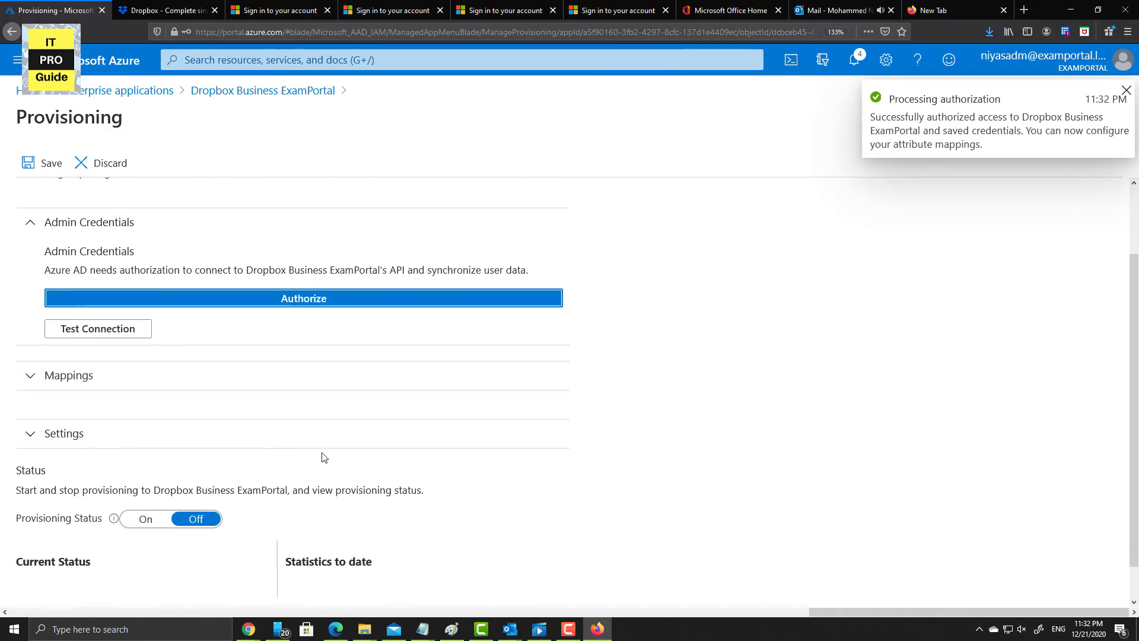
click(143, 342)
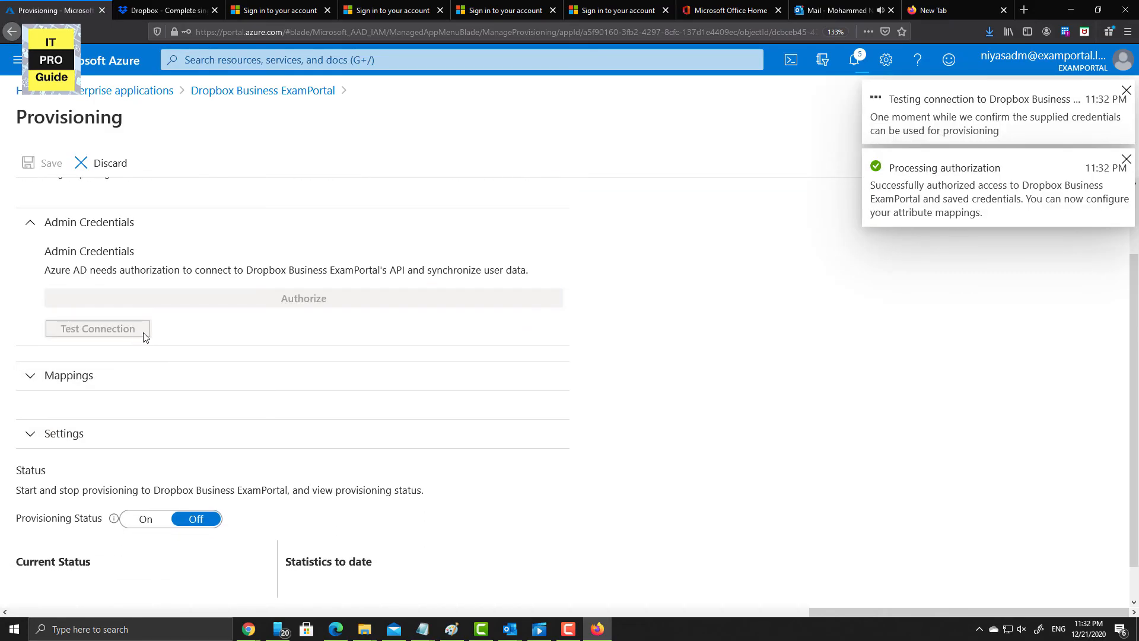
- Expand Mappings, set Provisioning Status to On, and save the provisioning settings
click(214, 387)
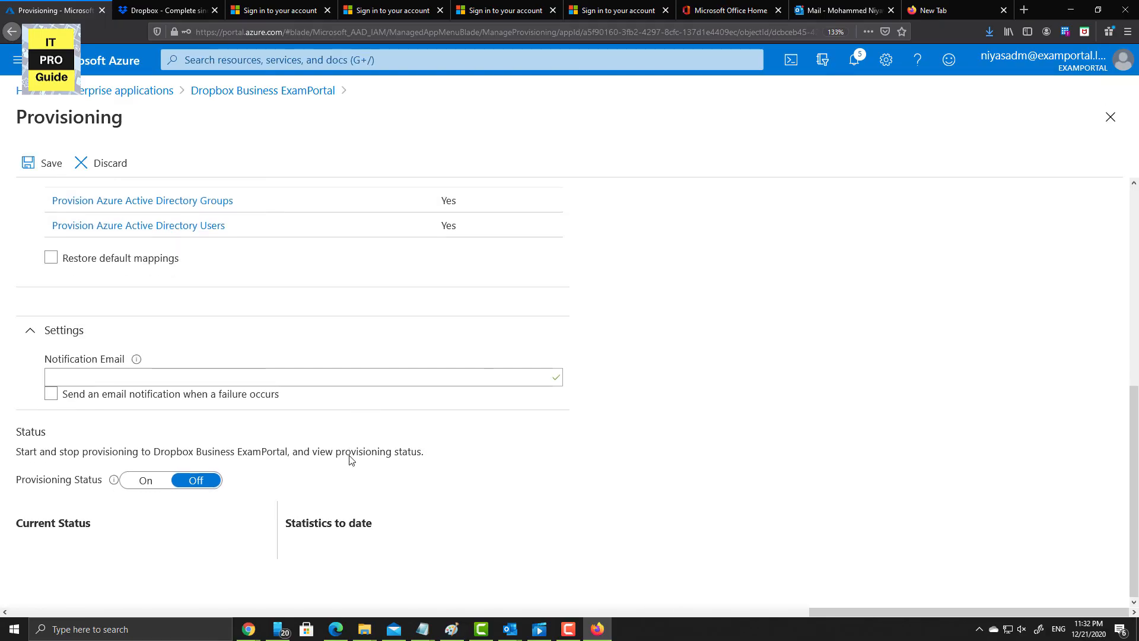
click(150, 481)
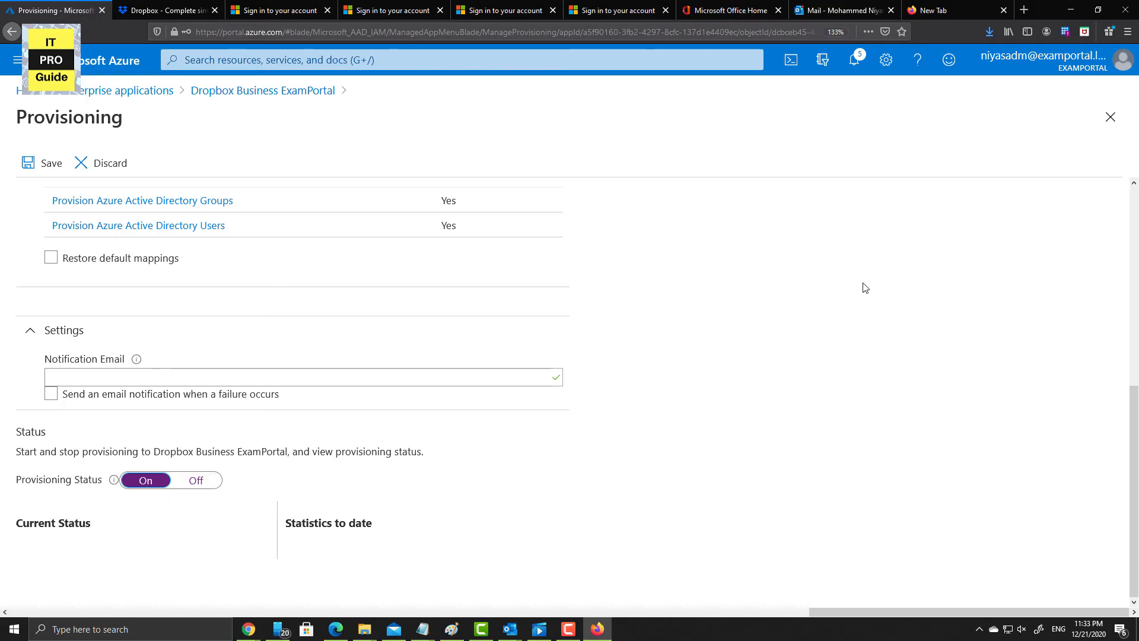
click(45, 167)
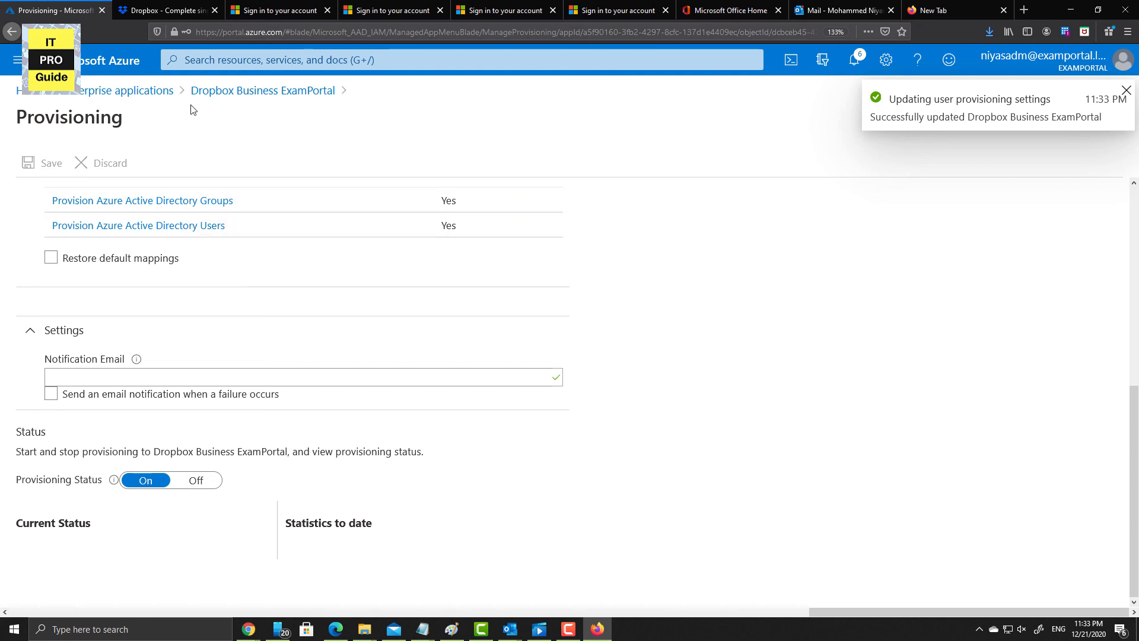
click(170, 95)
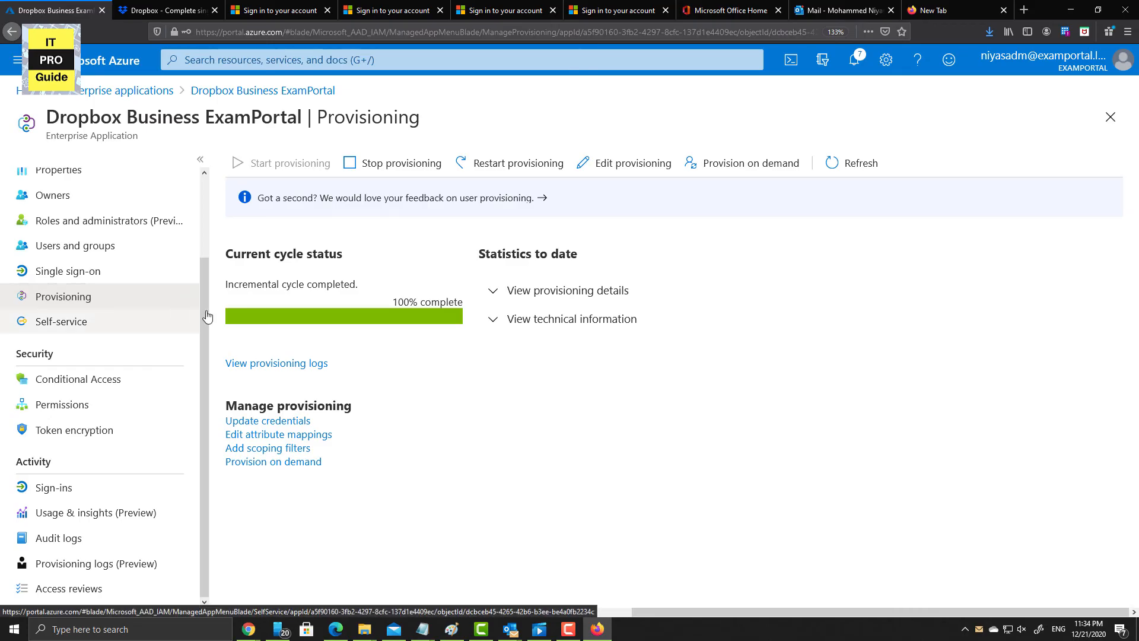
- Review the last cycle's provisioning details, technical information and logs, then return to Enterprise applications
click(494, 297)
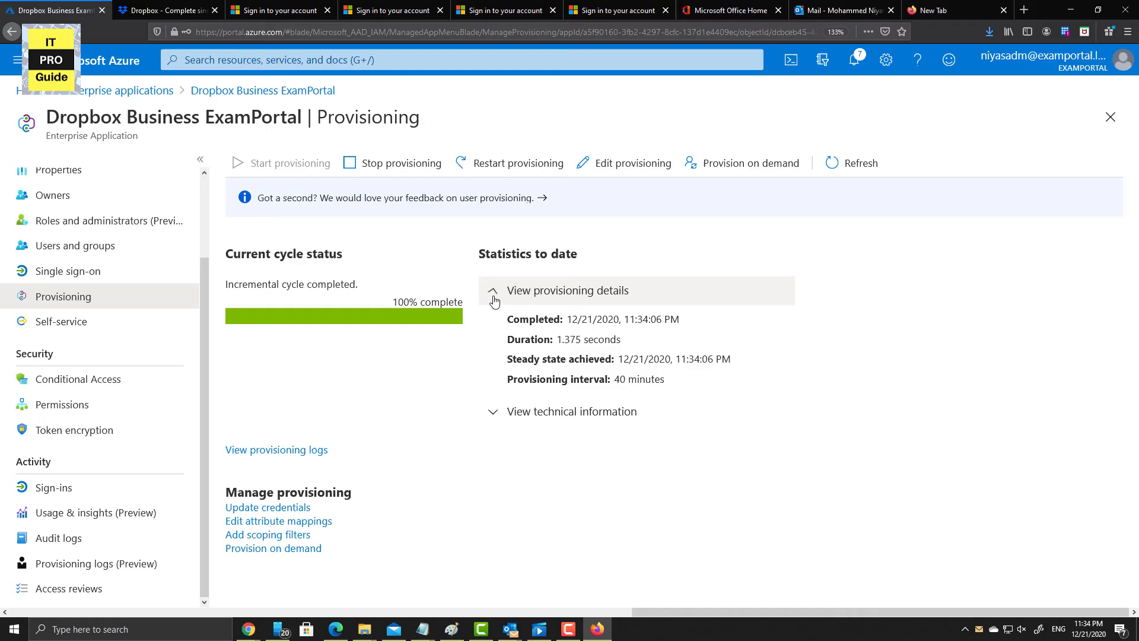
click(498, 412)
scroll(500, 412, down, 1)
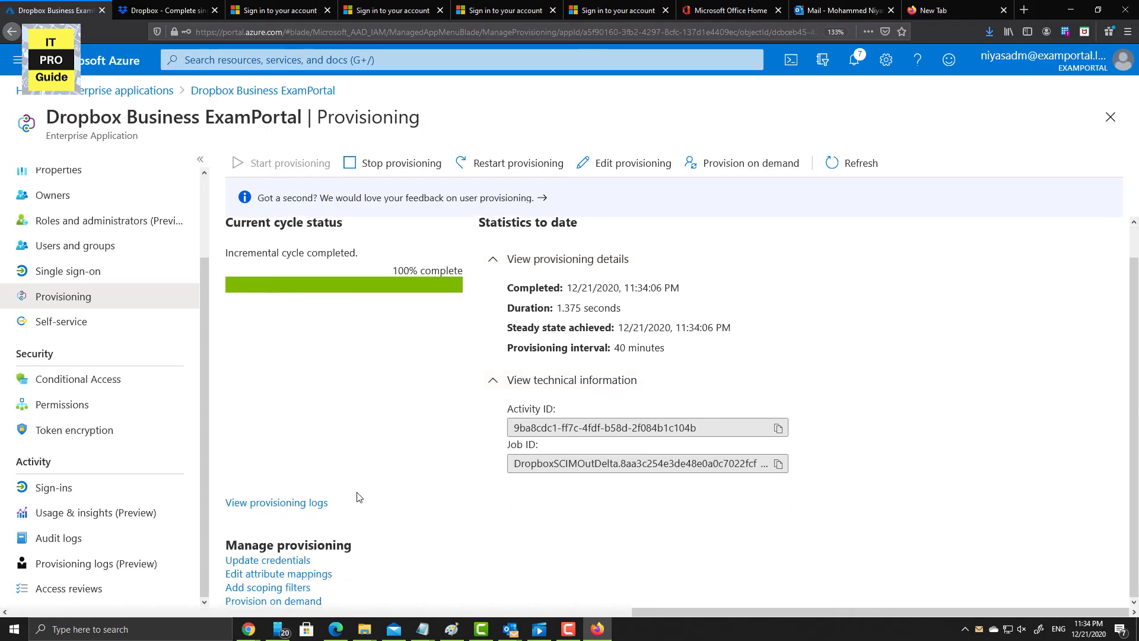
click(302, 504)
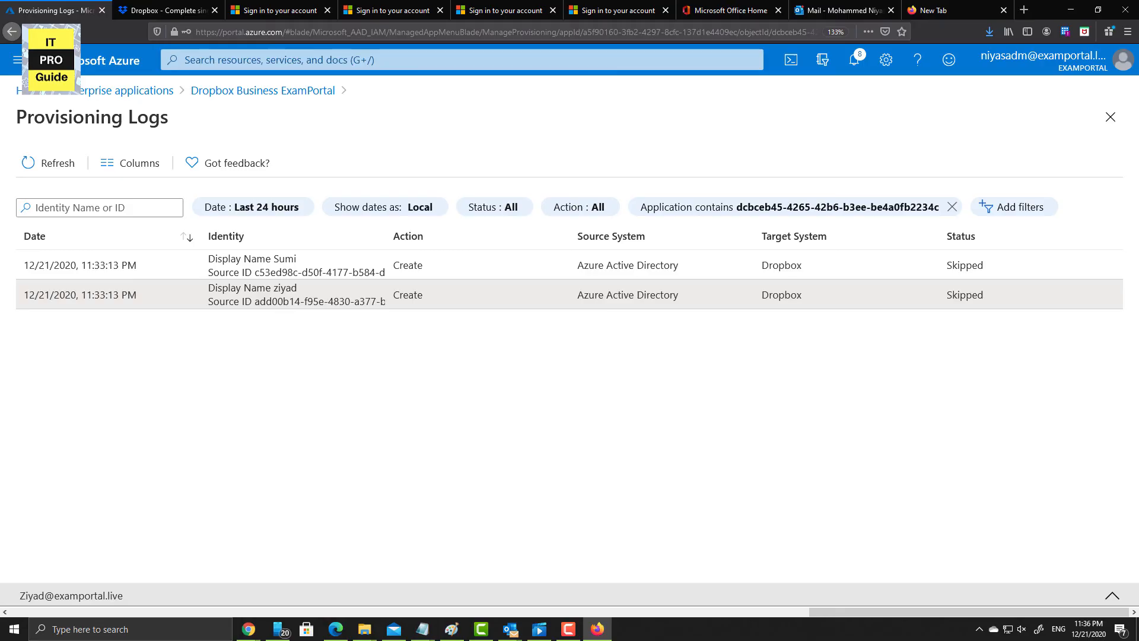
click(148, 94)
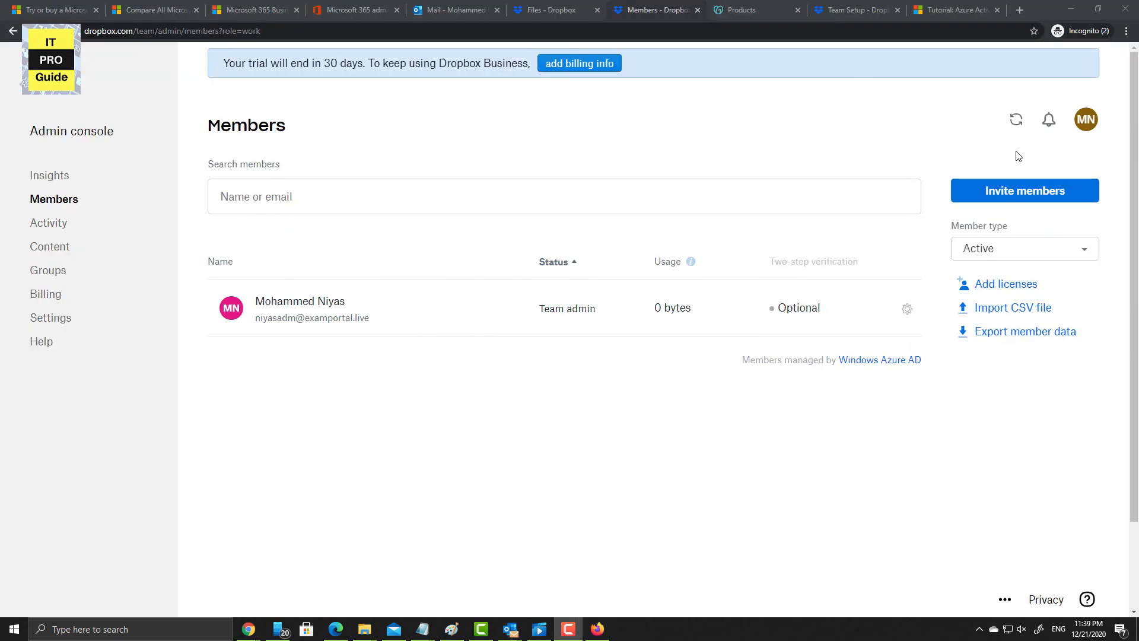
- Send a Dropbox team invitation to the new member's e-mail address, then switch to the mailbox
click(1019, 189)
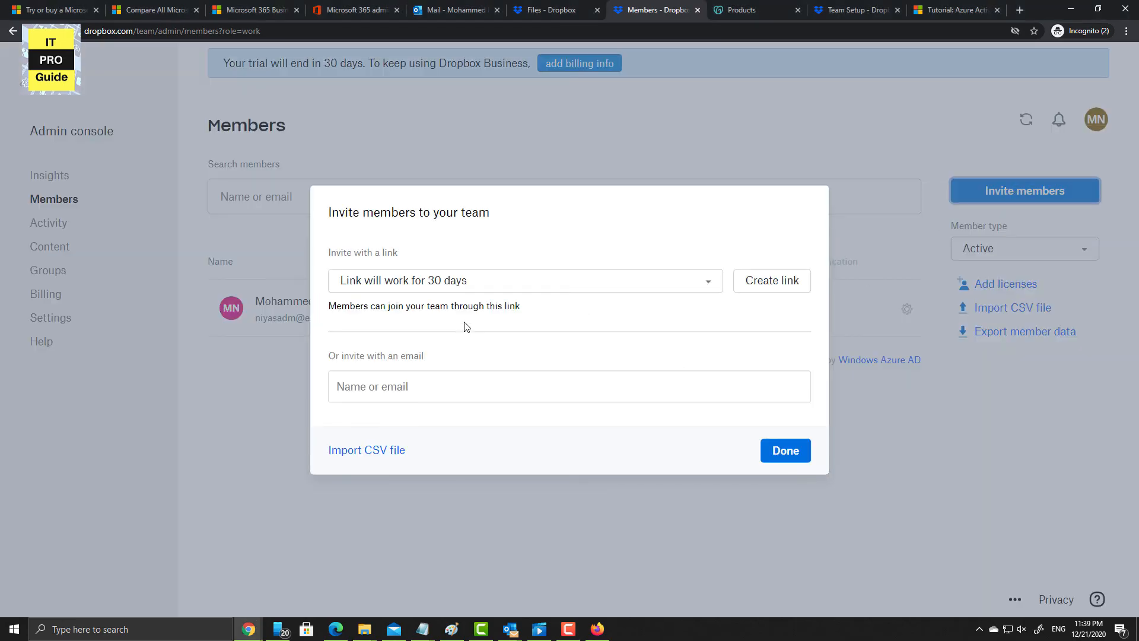
click(443, 384)
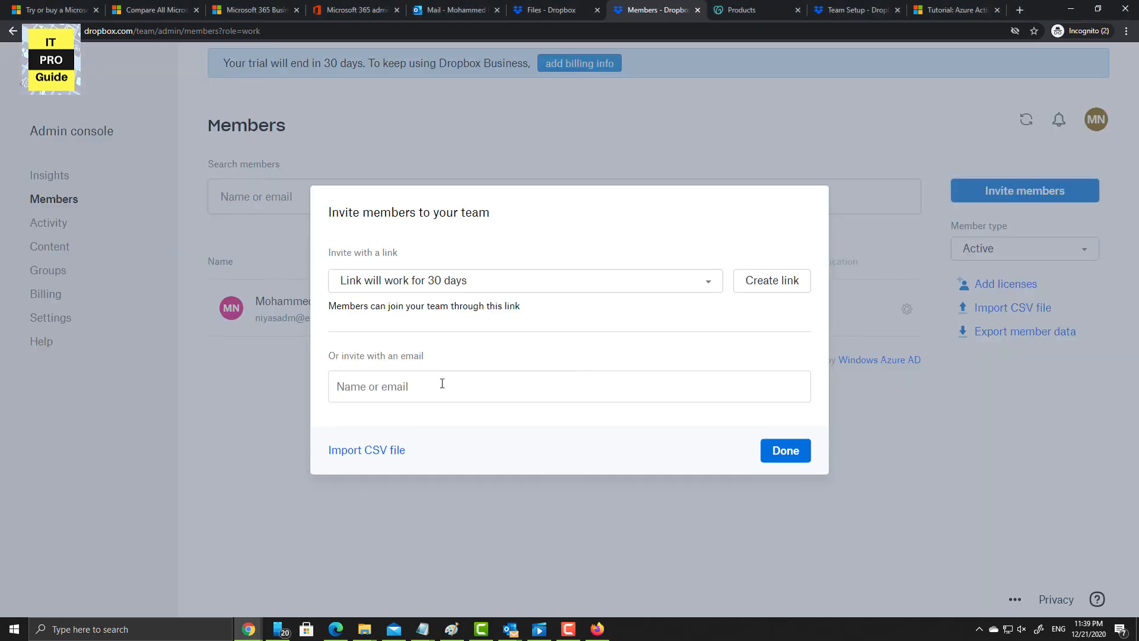
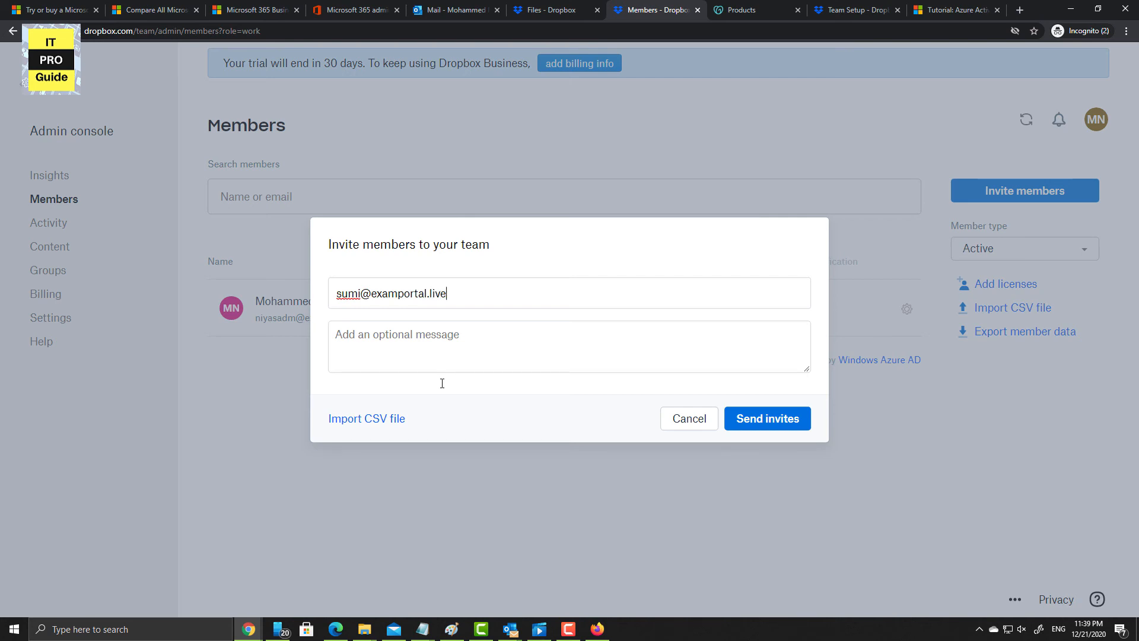
click(772, 420)
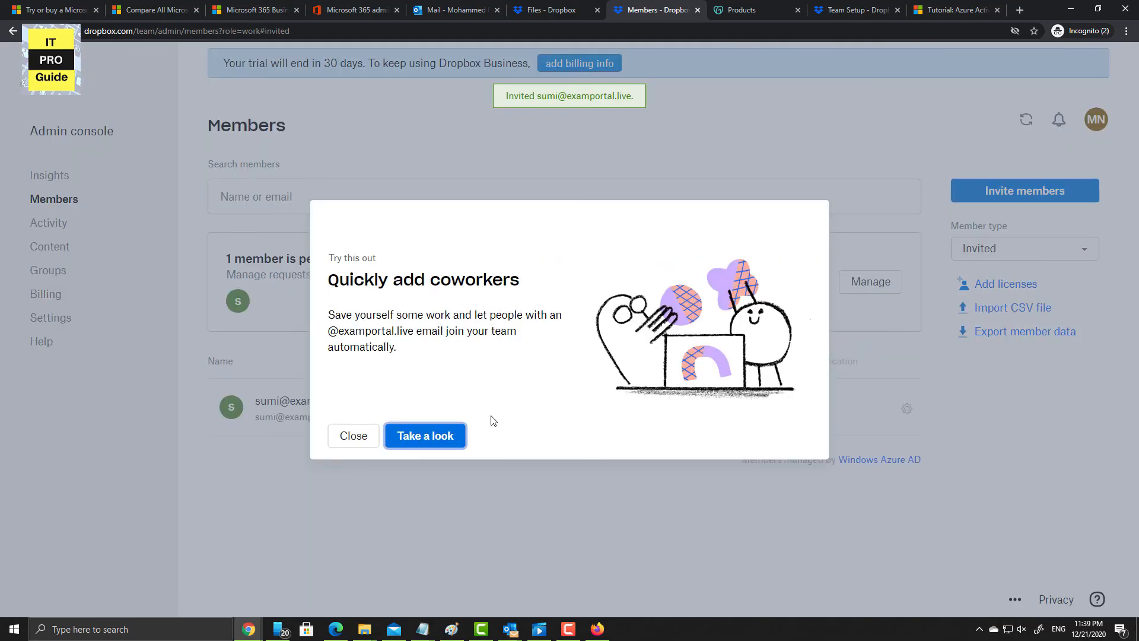
click(353, 435)
click(474, 7)
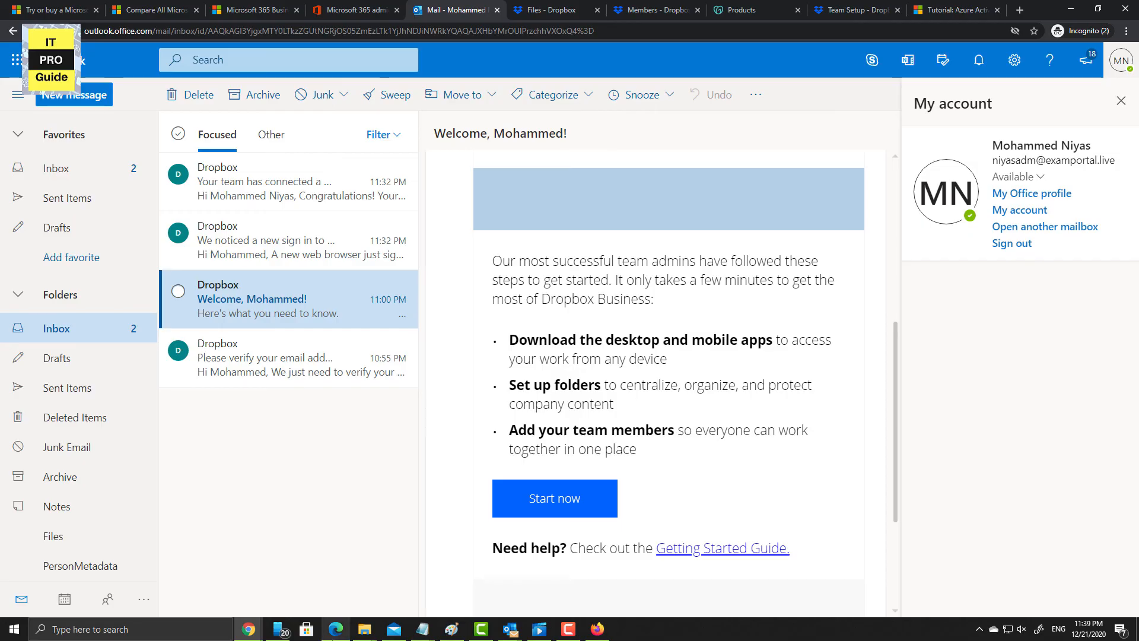
- Open the invitation in the member's mailbox, join the team, and enter the member's first name
click(336, 629)
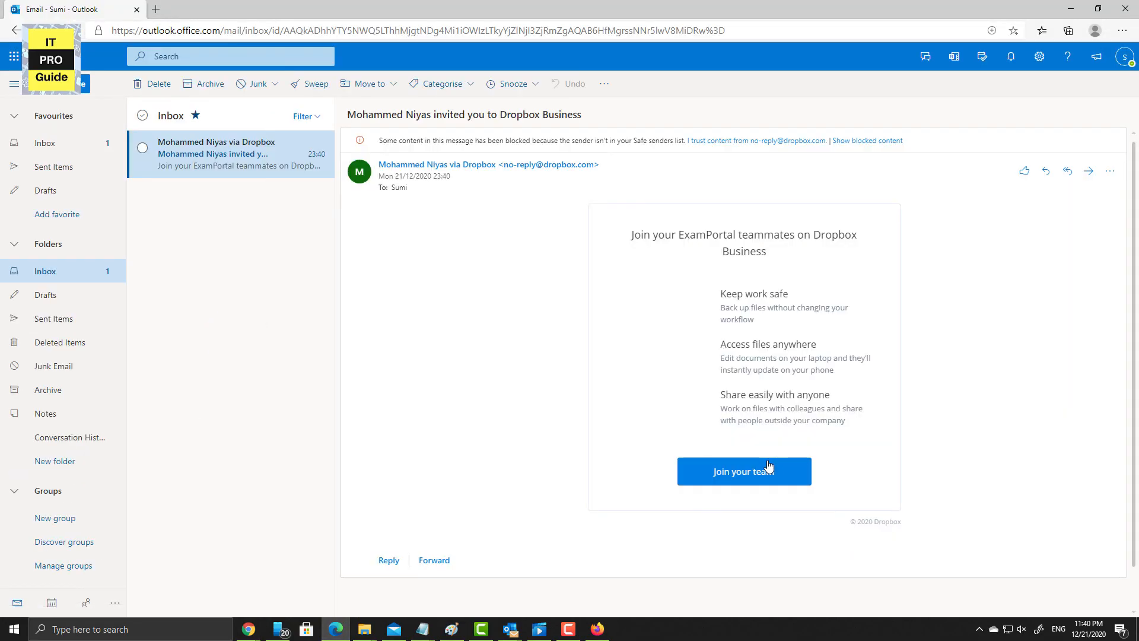
click(768, 465)
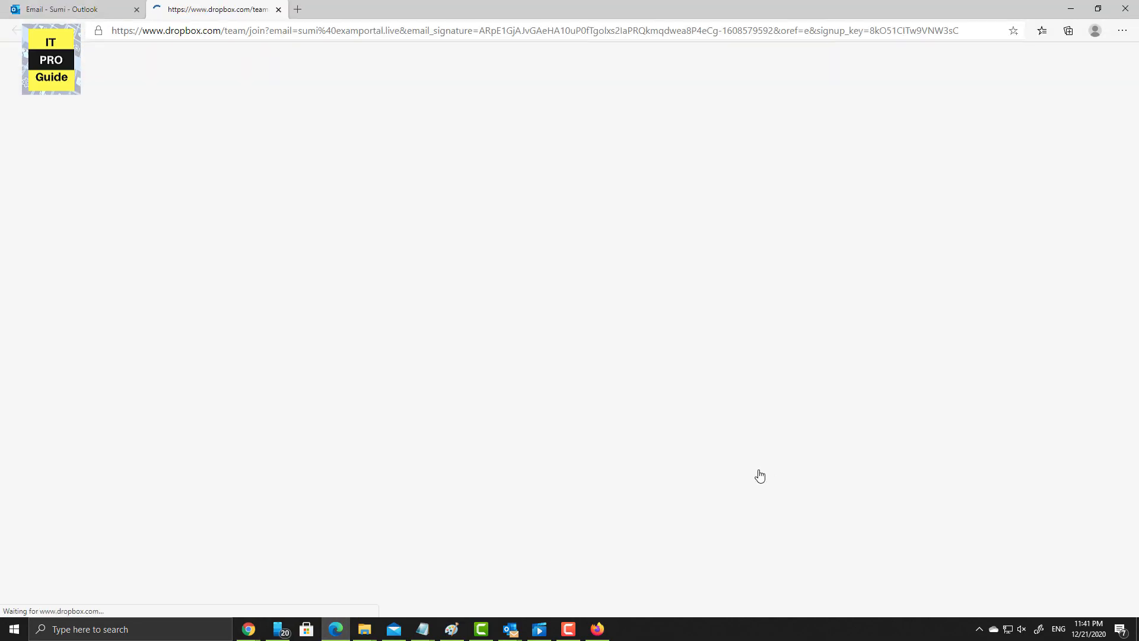
click(541, 321)
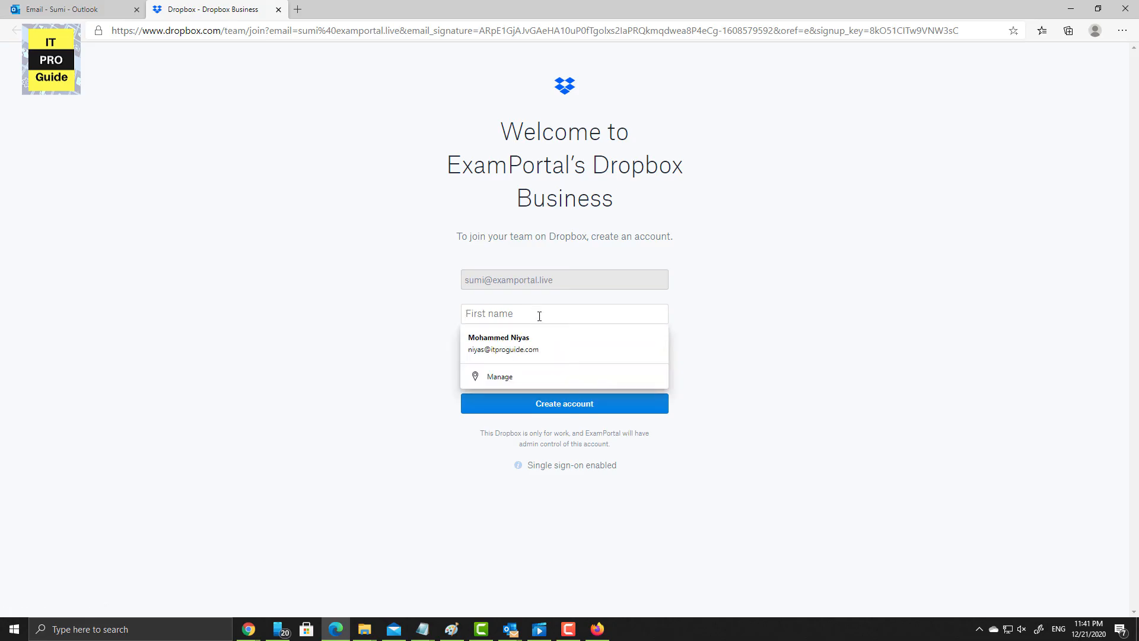
text(Sum)
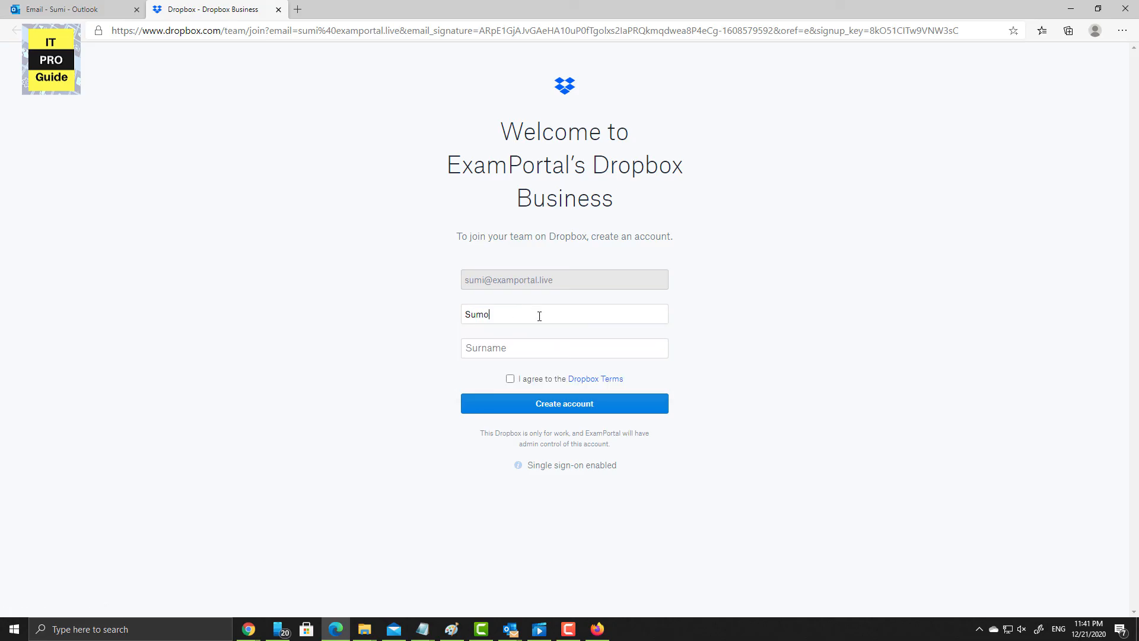
text(i)
key(Tab)
text(Sum)
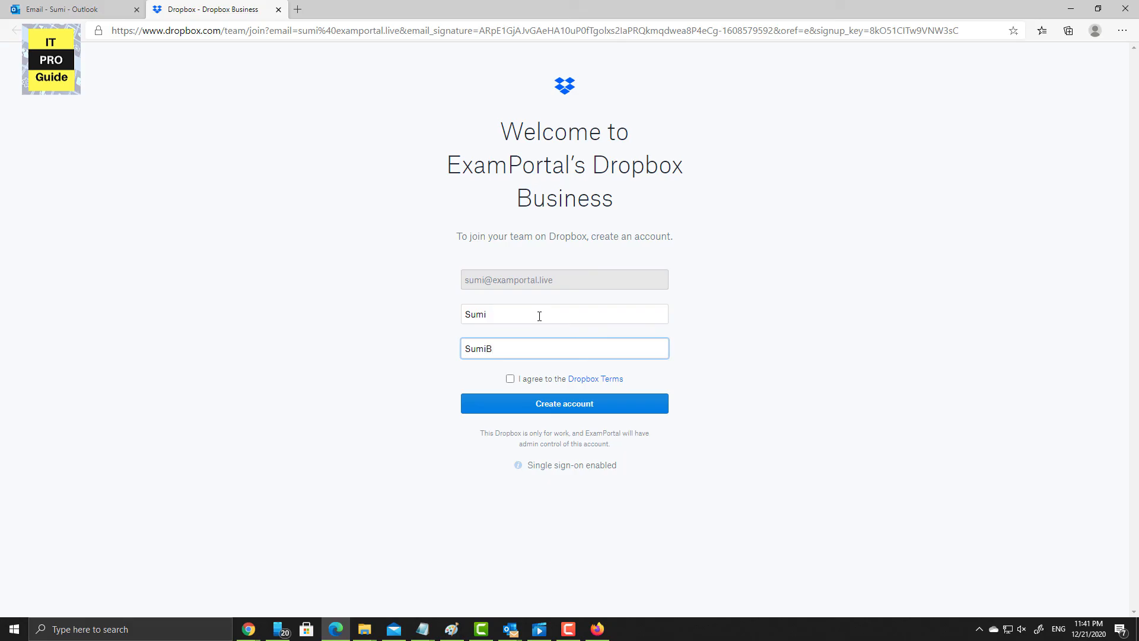
- Agree to the Dropbox Terms, create the account, skip the desktop app, and check the signed-in account
click(541, 380)
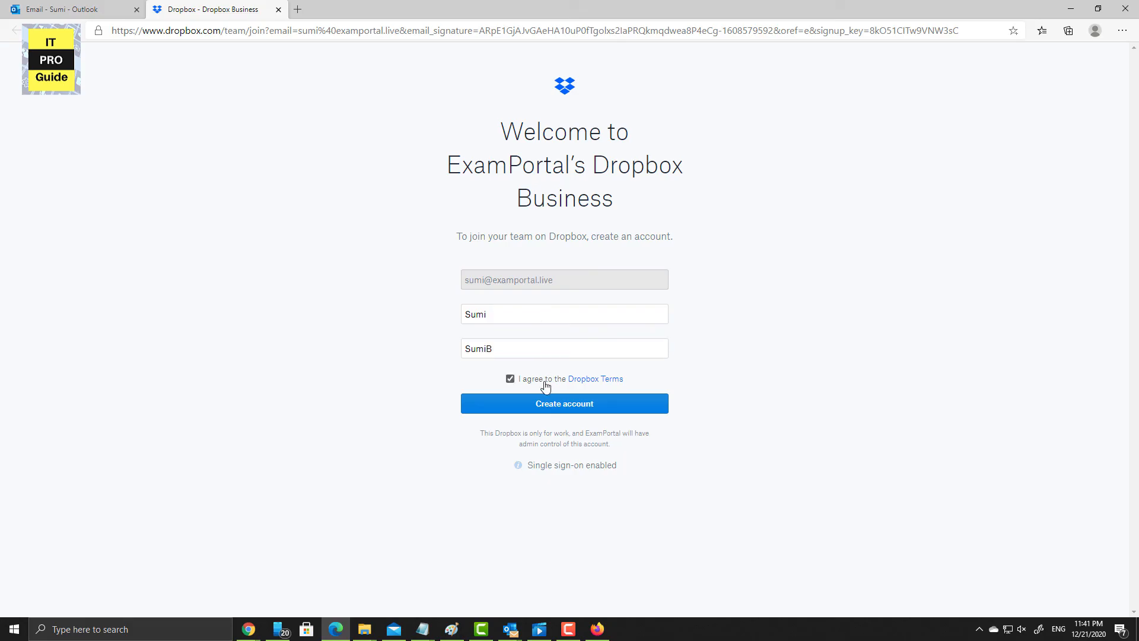
click(546, 403)
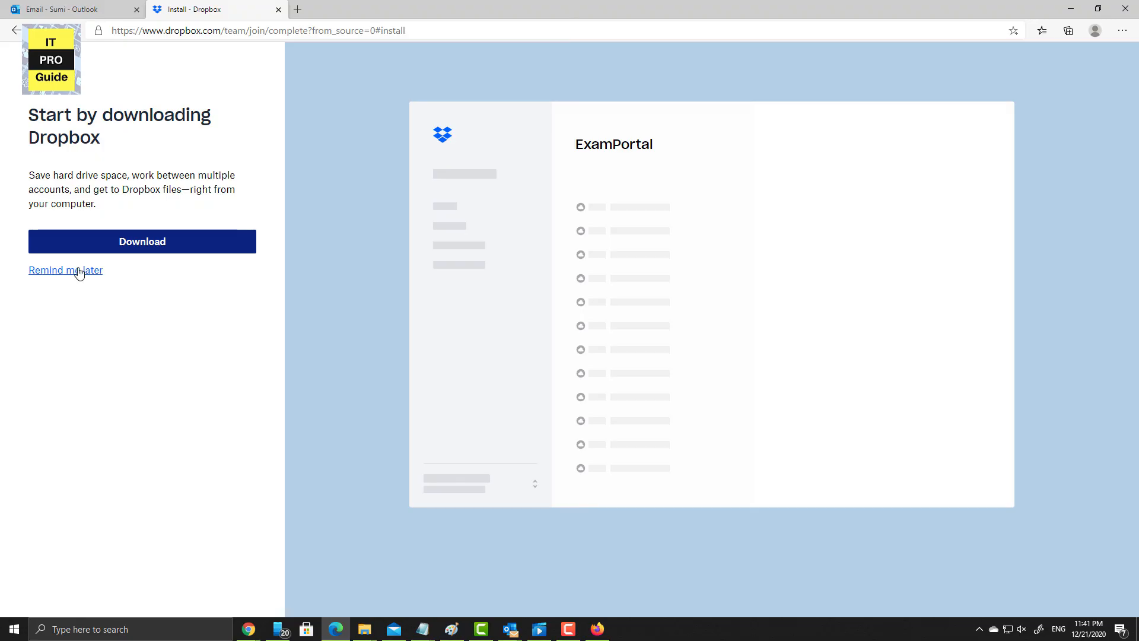
click(100, 272)
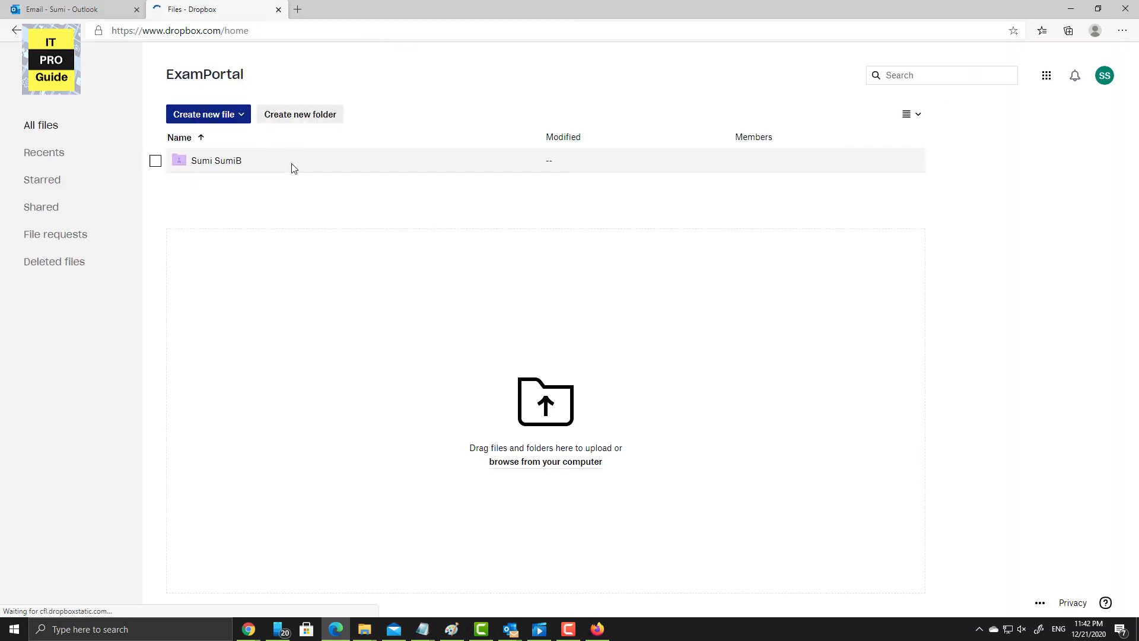
click(1106, 87)
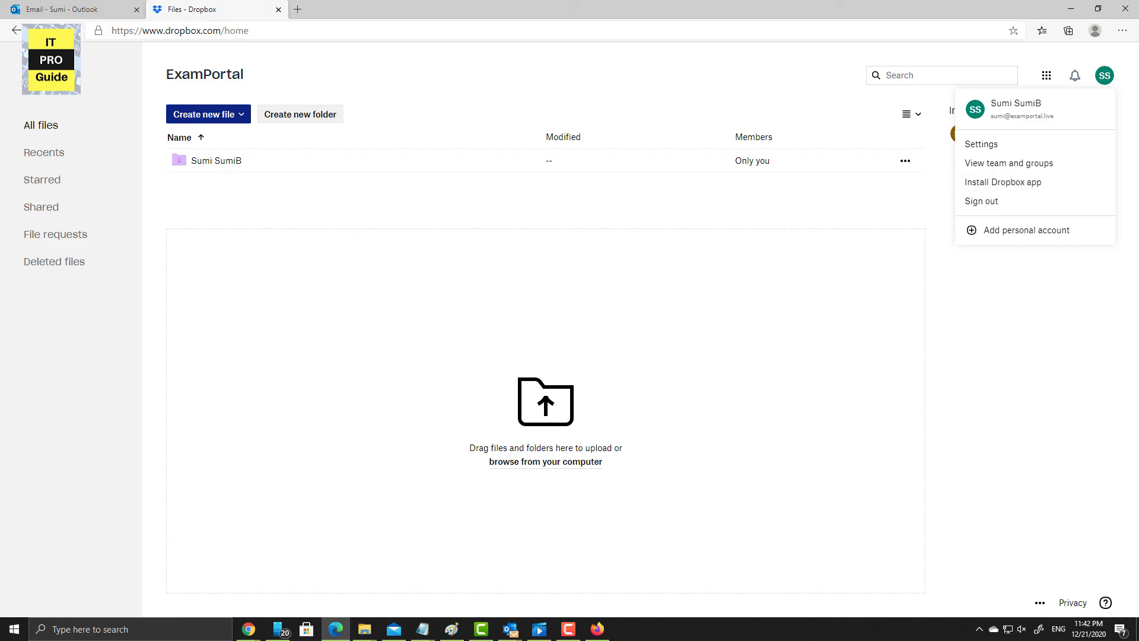
click(37, 4)
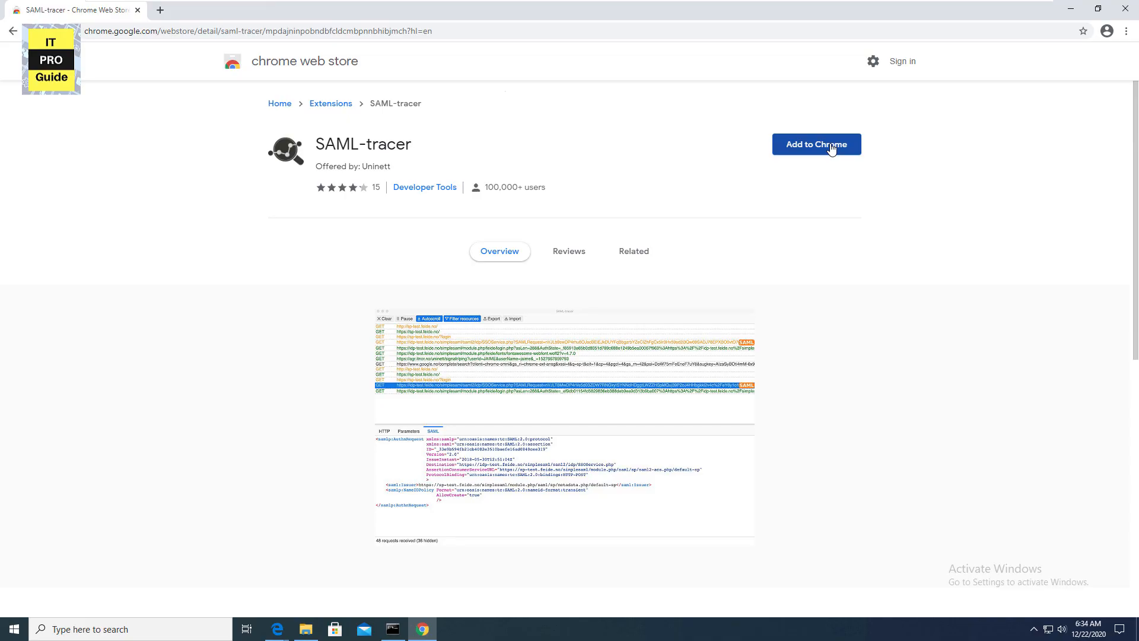
- Add the SAML-tracer extension to Chrome, then search the web for SAML-tracer in a new tab
click(831, 147)
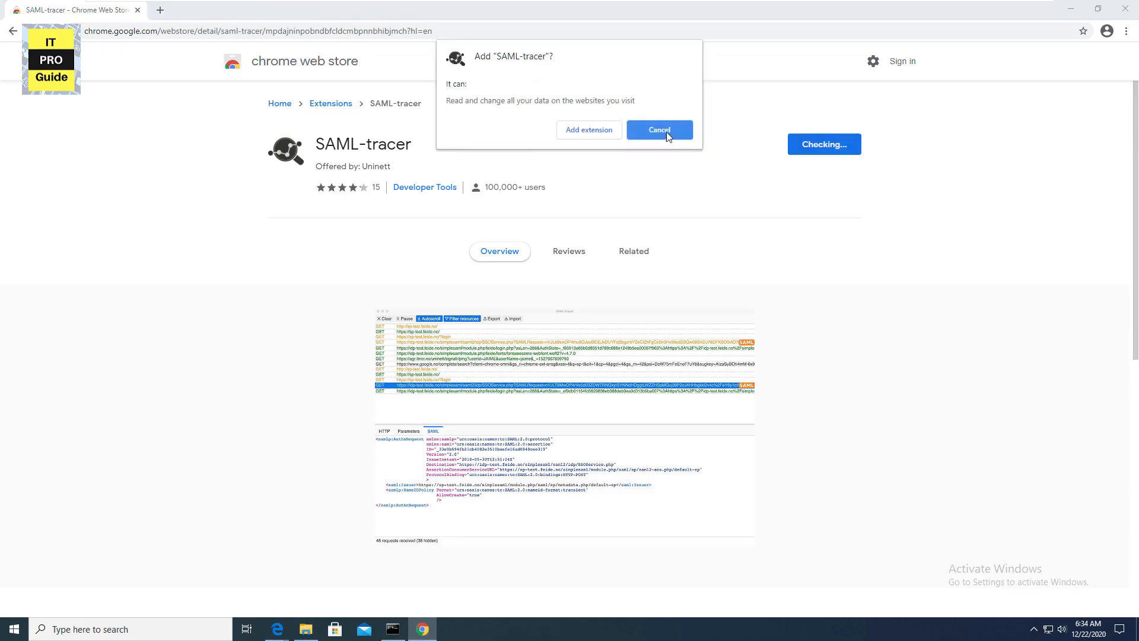
click(596, 132)
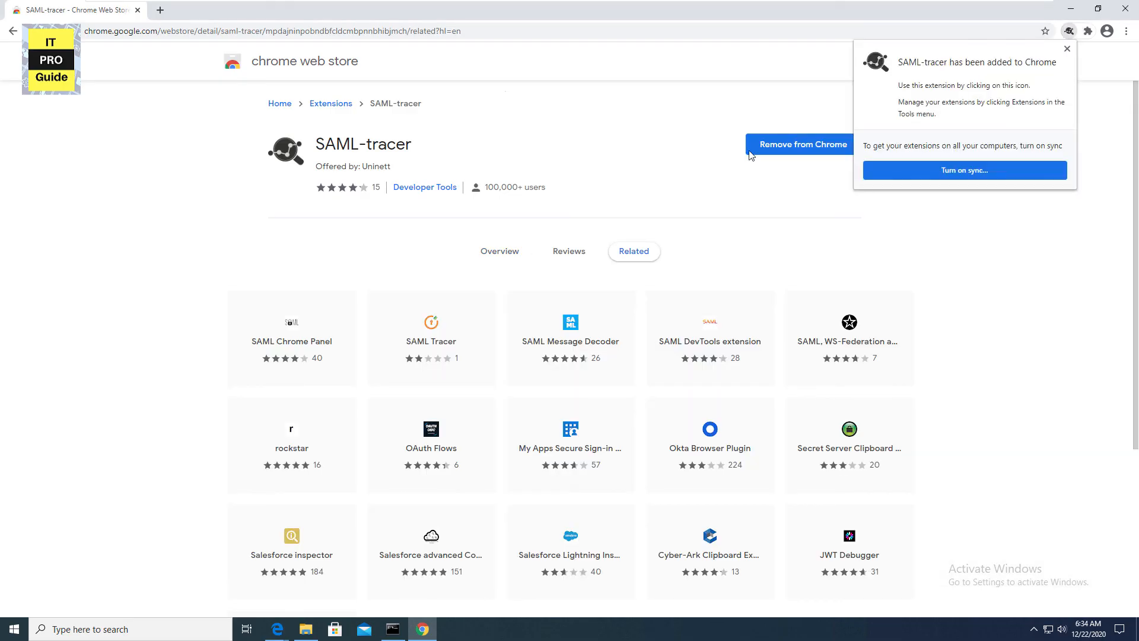
key(ctrl+t)
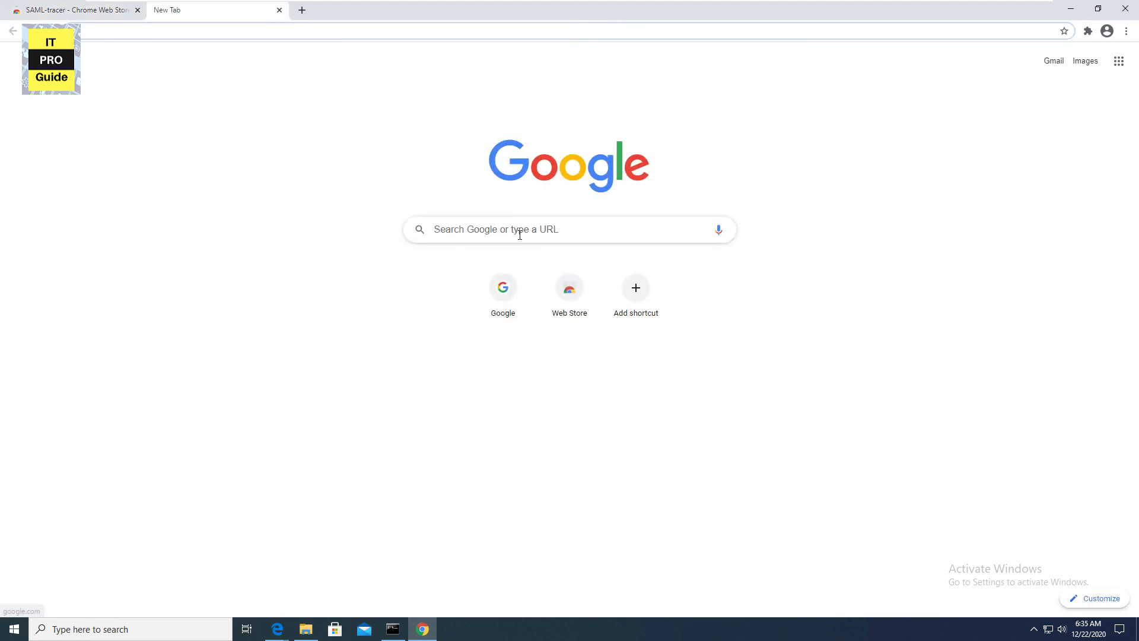
text(saml extension chrome)
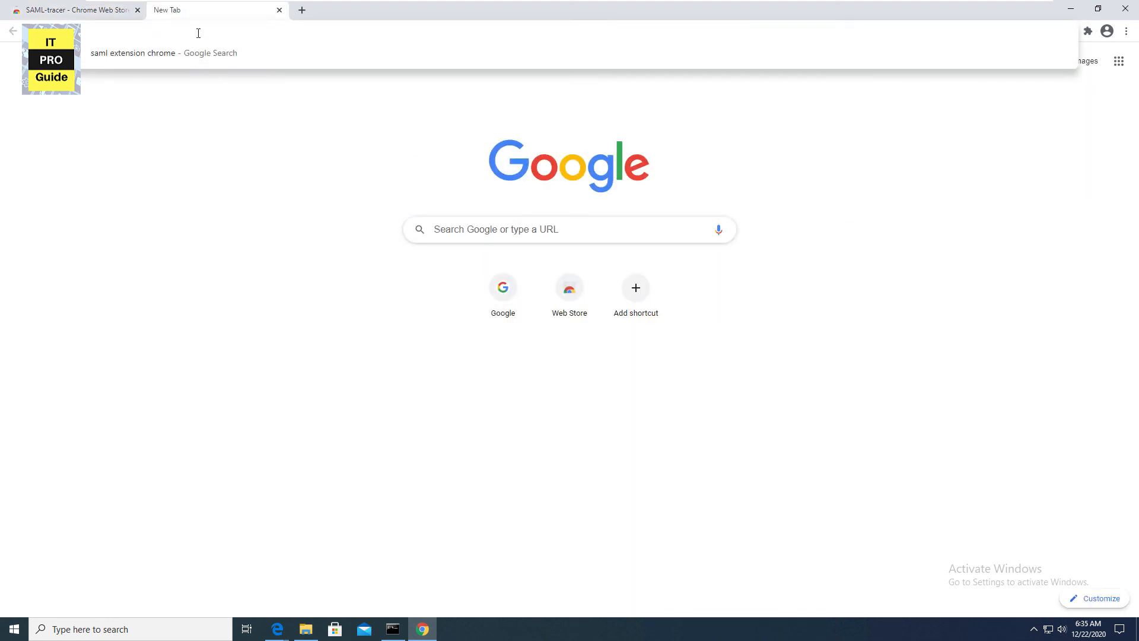
- View SAML-tracer's GitHub project page, then open SAML-tracer's options from the Extensions menu
click(492, 236)
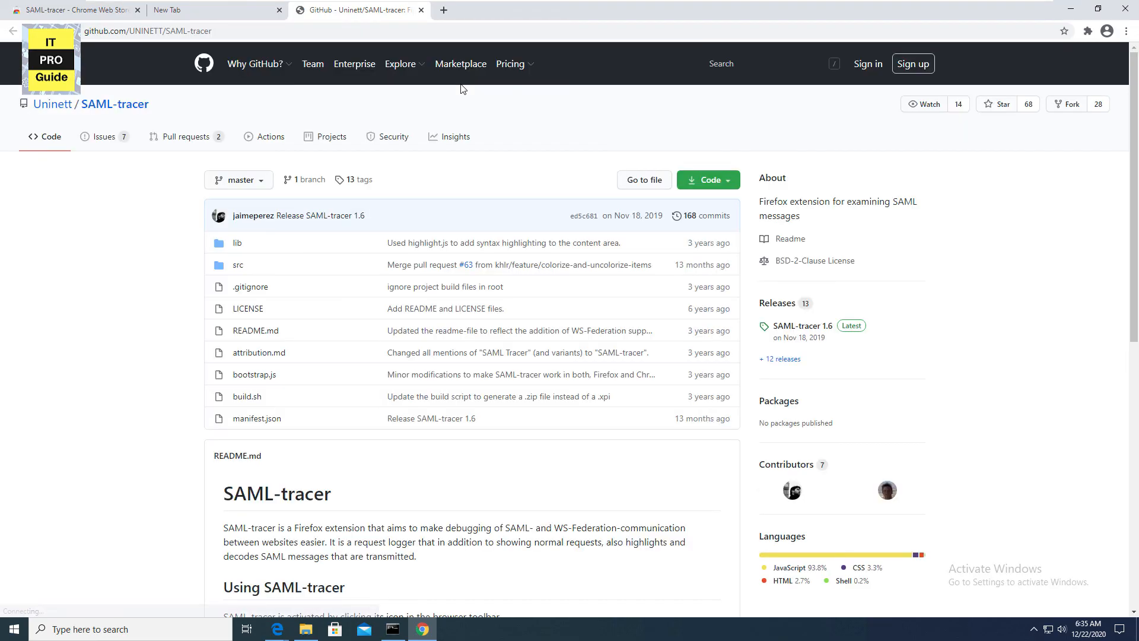
middle_click(348, 8)
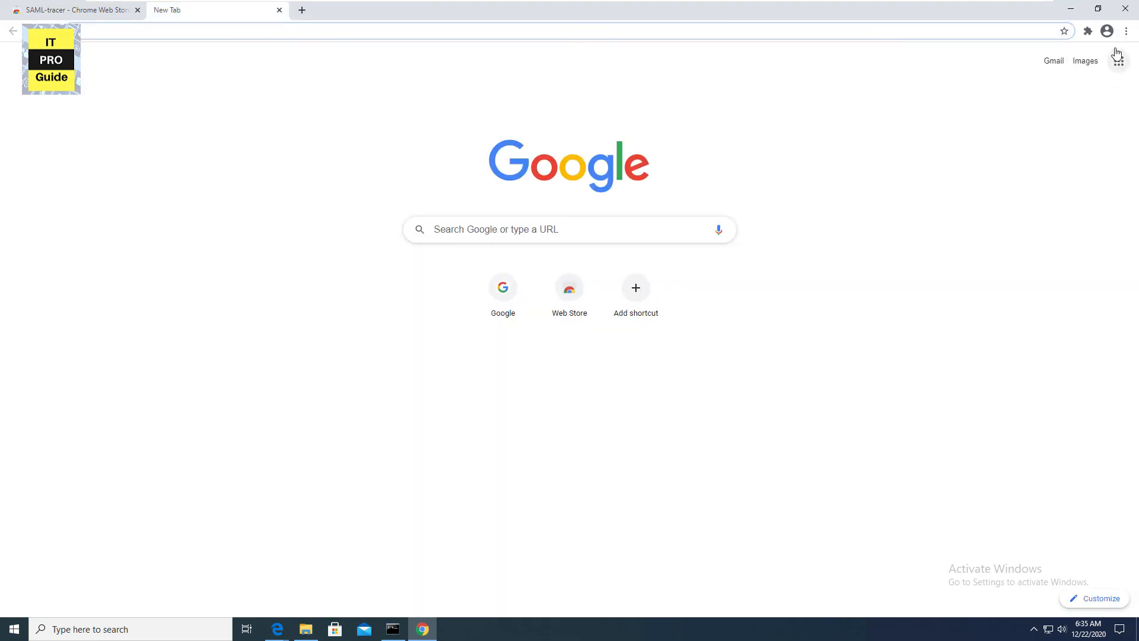
click(1087, 31)
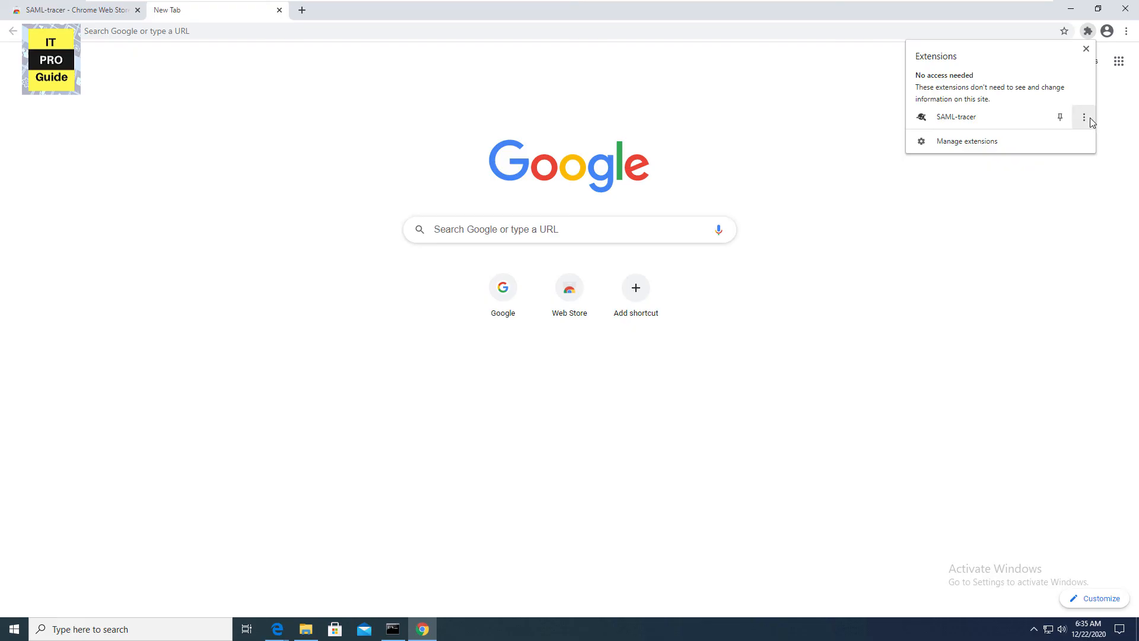
click(1091, 118)
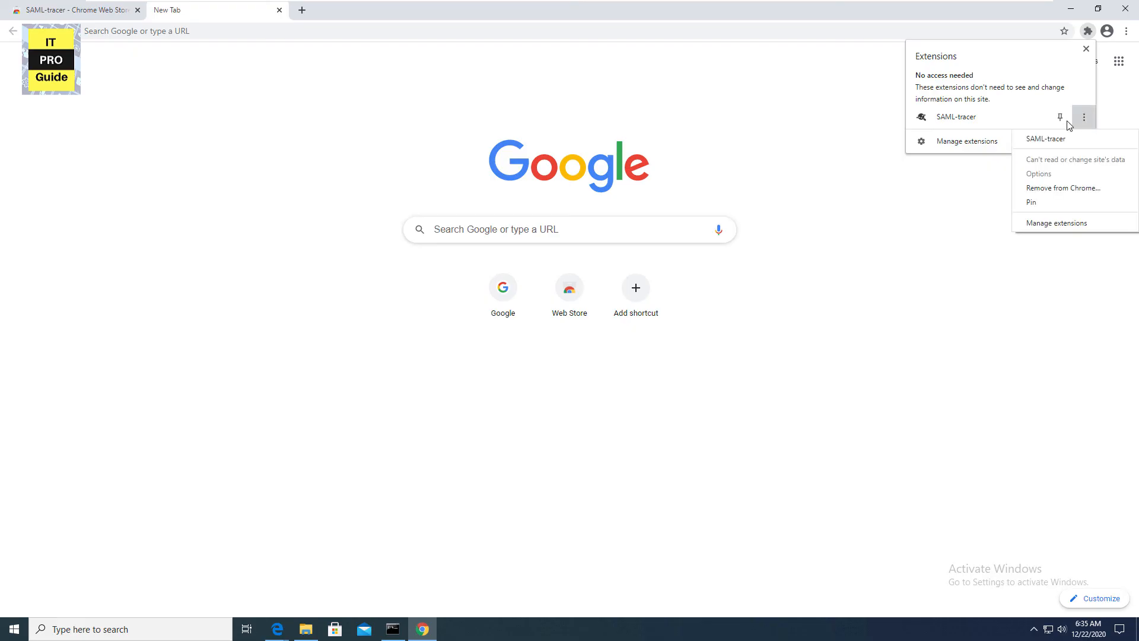
- Launch SAML-tracer snapped to the right half, with Chrome tiled on the left
click(958, 119)
drag(699, 69, 753, 76)
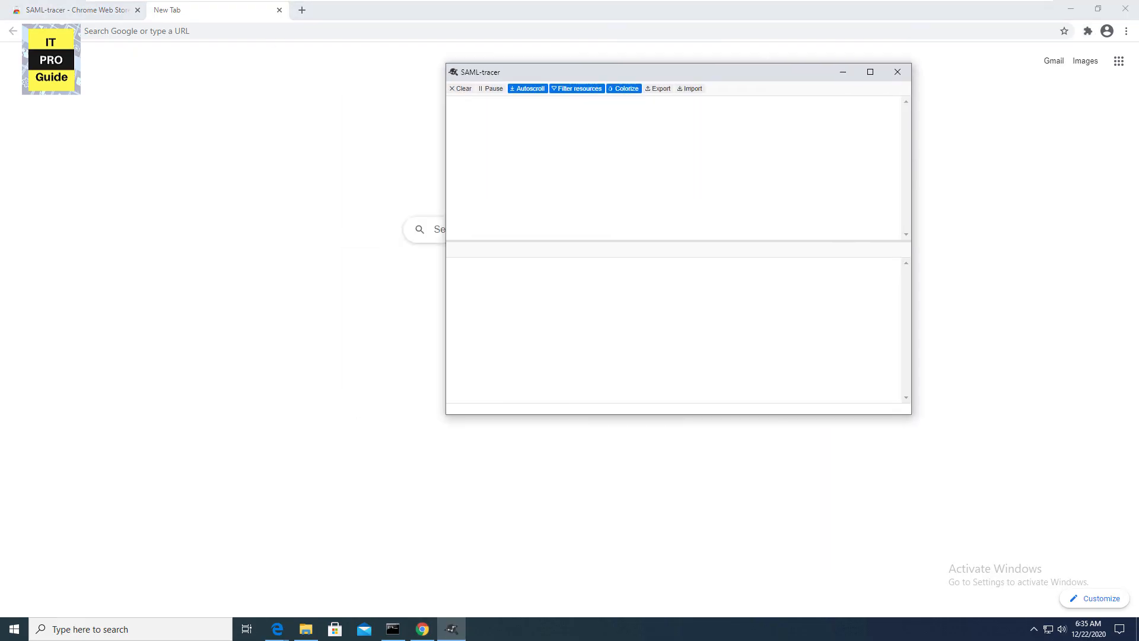
key(super+Right)
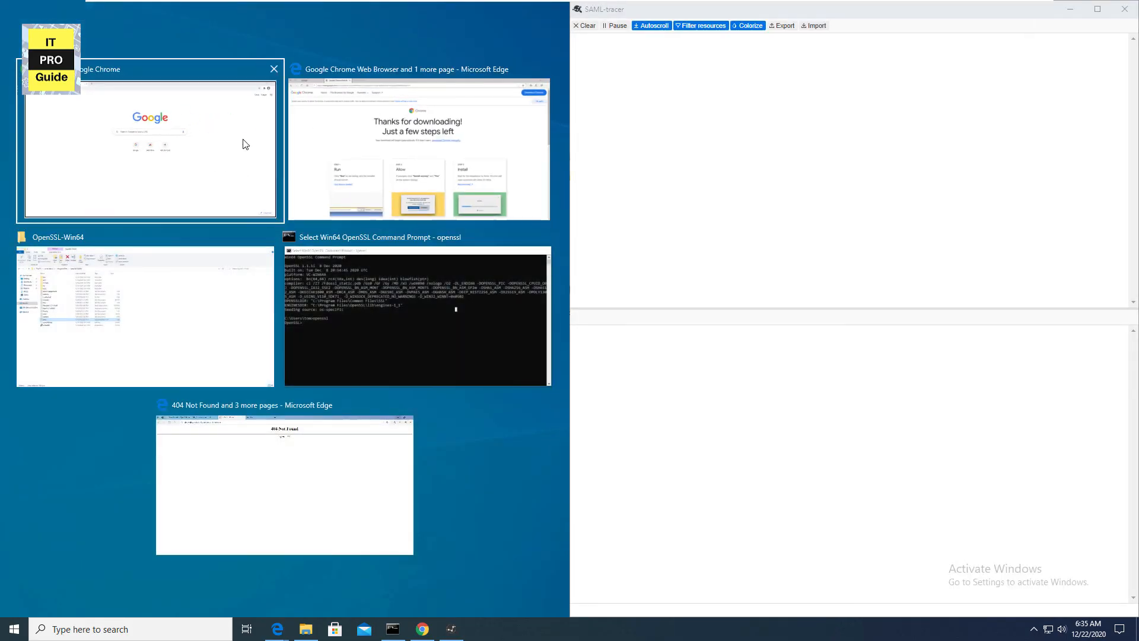
click(245, 144)
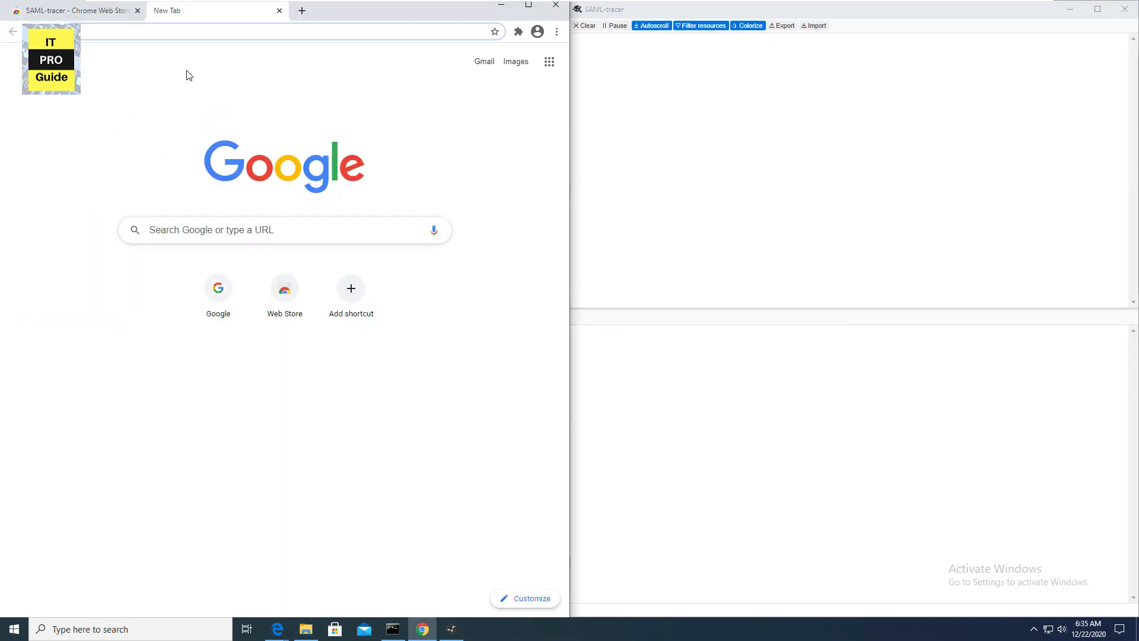
- Go to dropbox.com, open the login page, and type the member's e-mail address
click(171, 31)
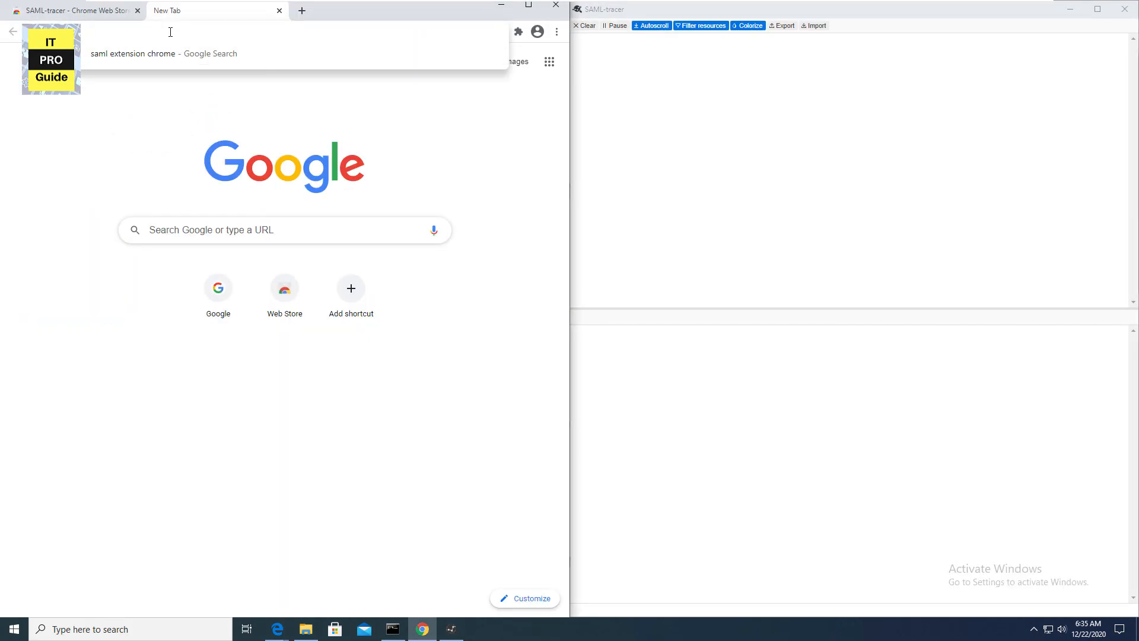
text(drop)
key(Return)
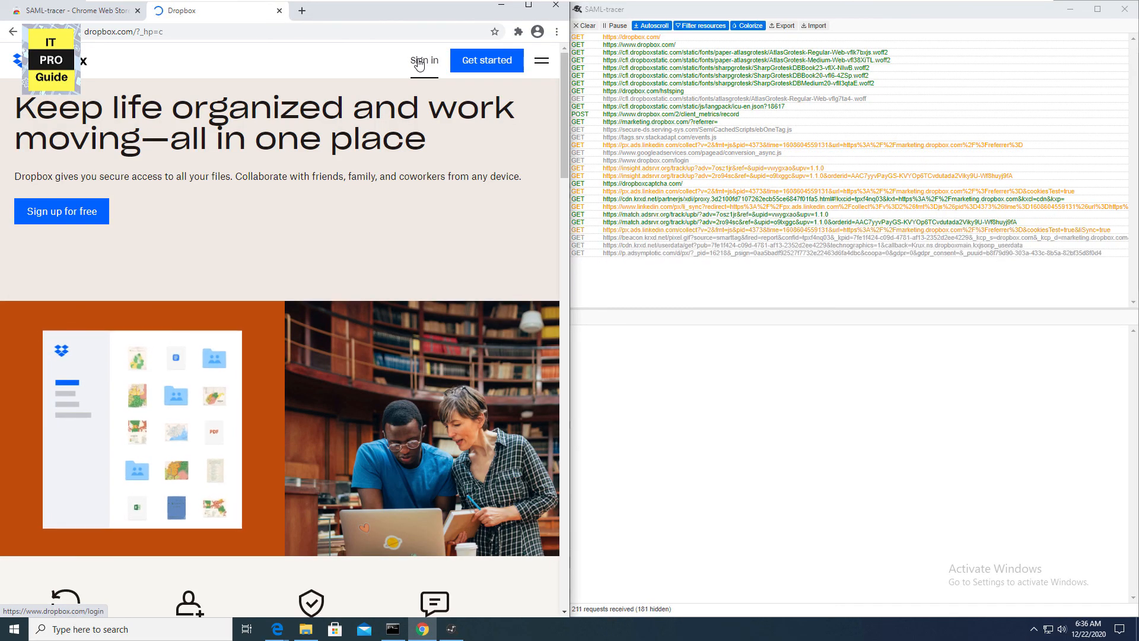
click(418, 62)
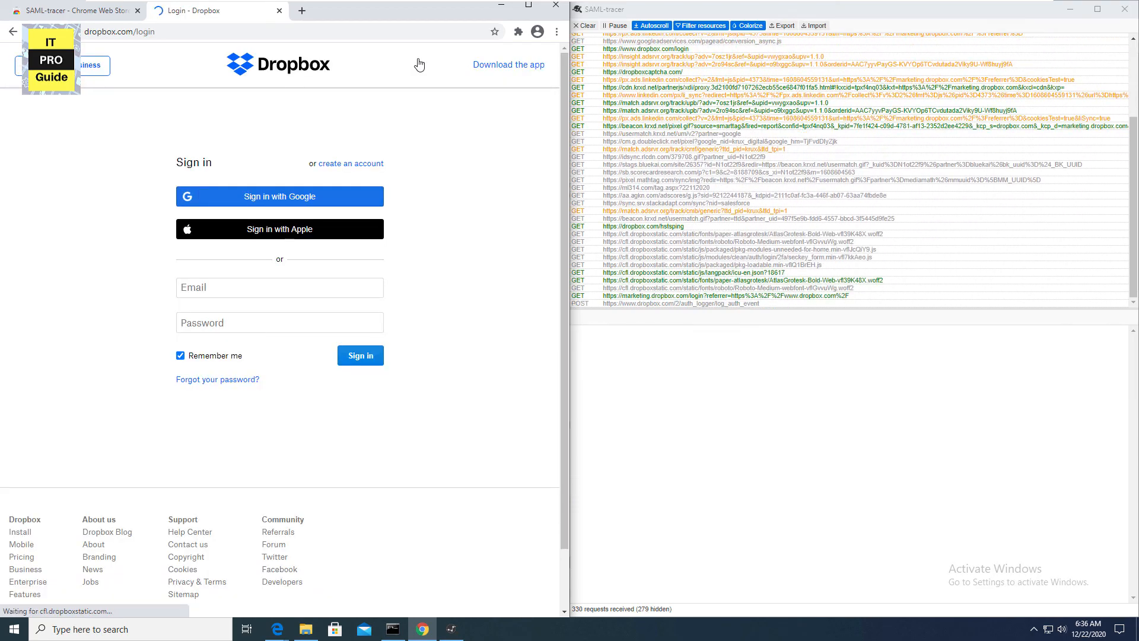
click(290, 288)
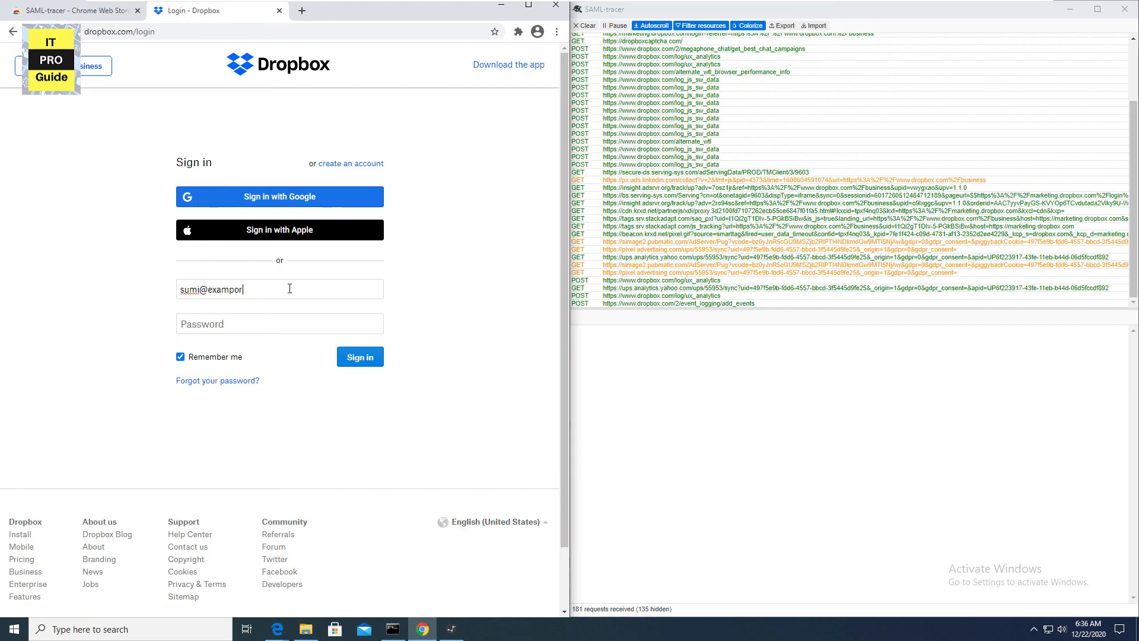
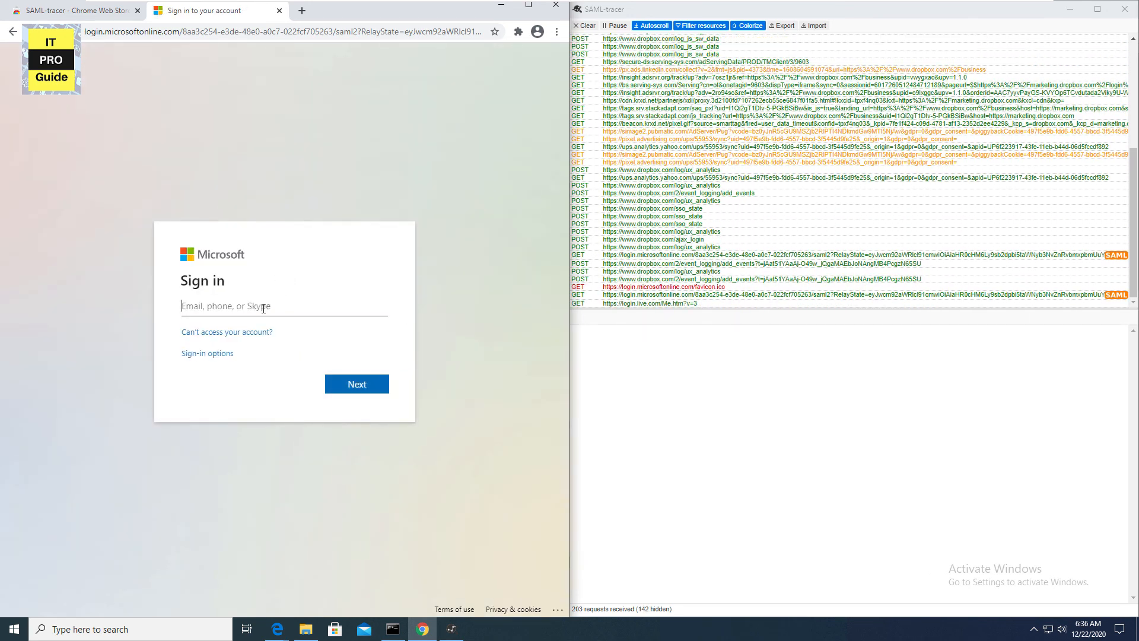
- Sign the member in through Microsoft with e-mail and password, decline saving the password, stay signed in
key(Return)
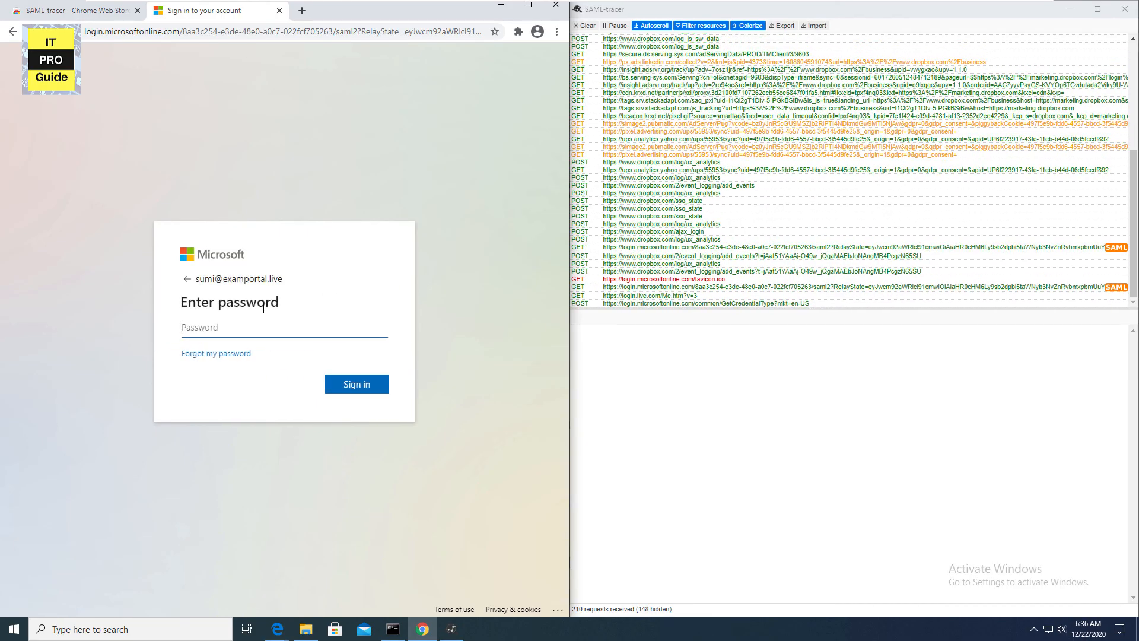
text(P)
key(Return)
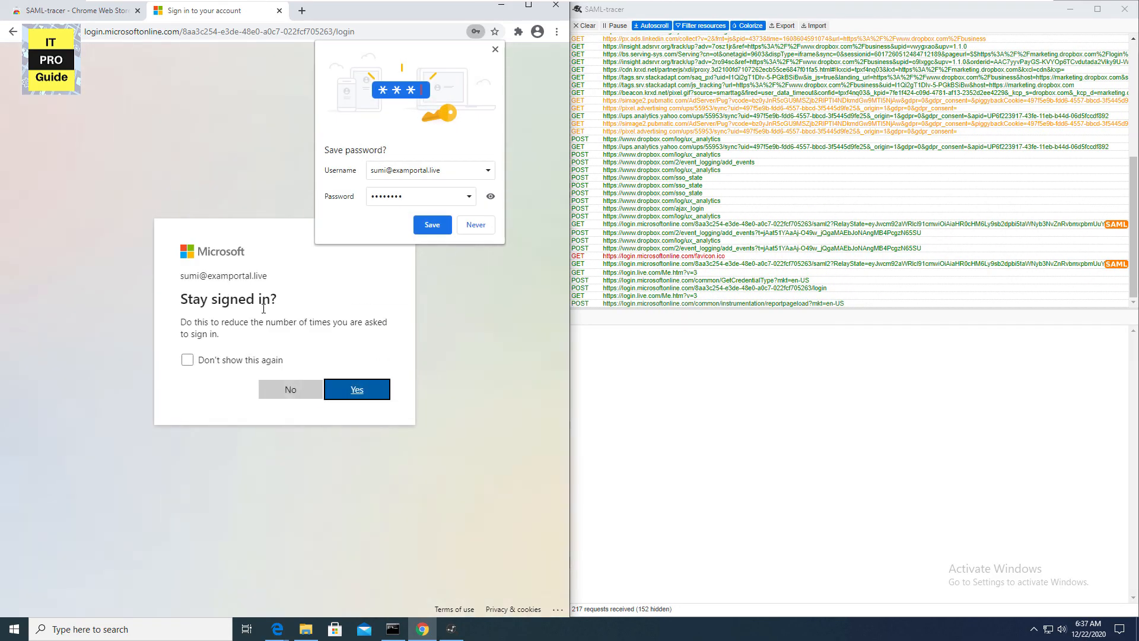
click(470, 229)
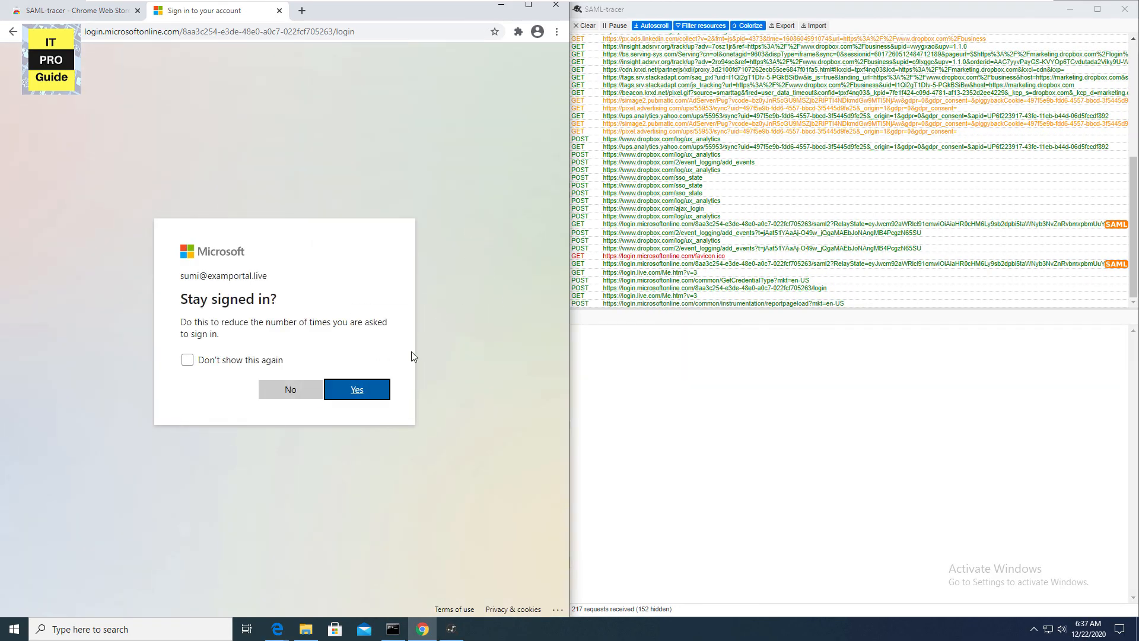
click(356, 397)
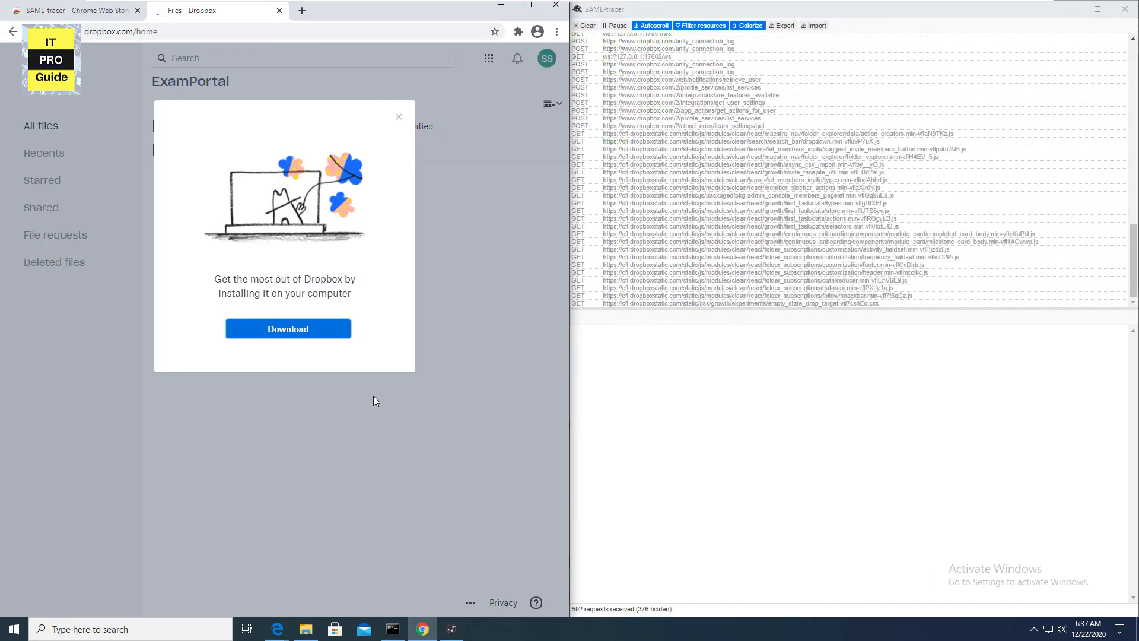
- Dismiss the desktop app prompt, turn off Autoscroll, and open the first GET request tagged SAML
click(398, 118)
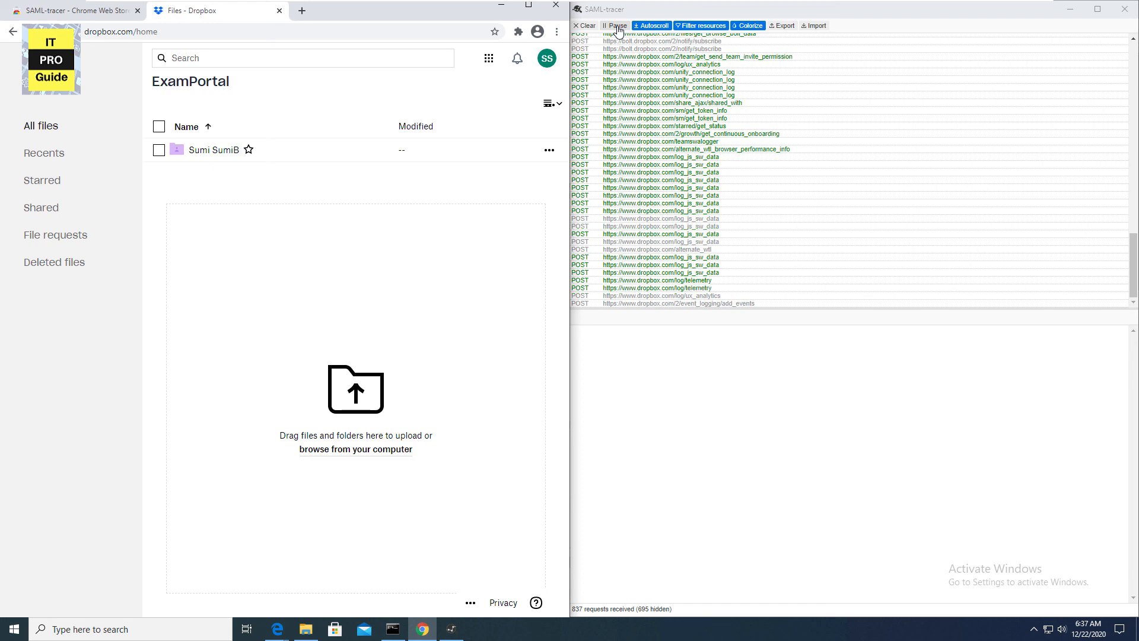
click(652, 26)
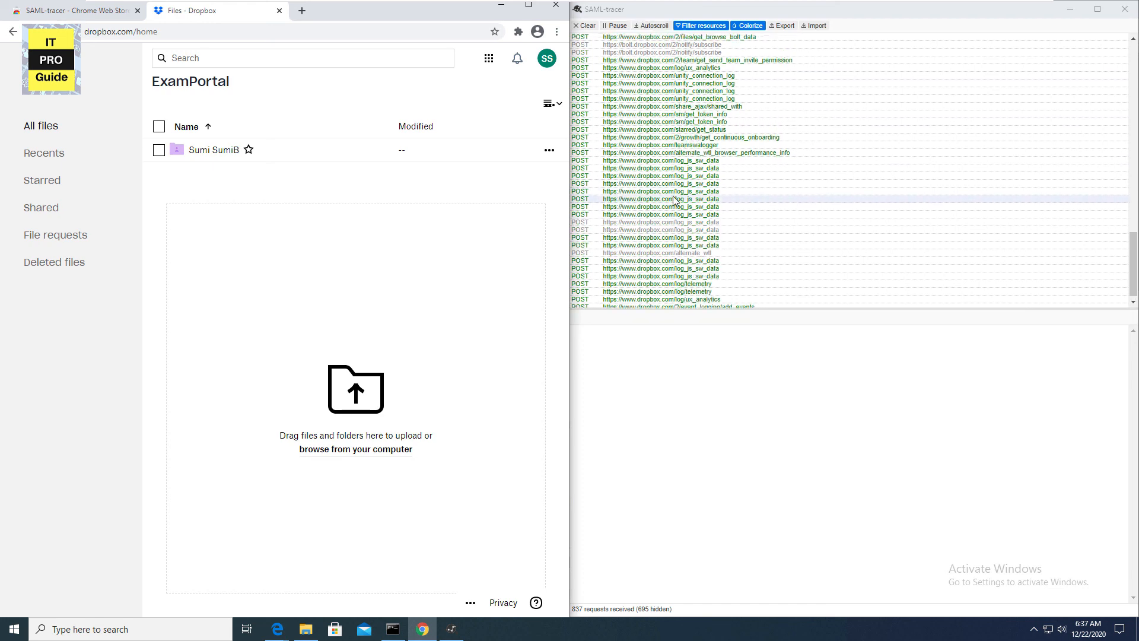
scroll(676, 224, up, 10)
scroll(677, 224, up, 2)
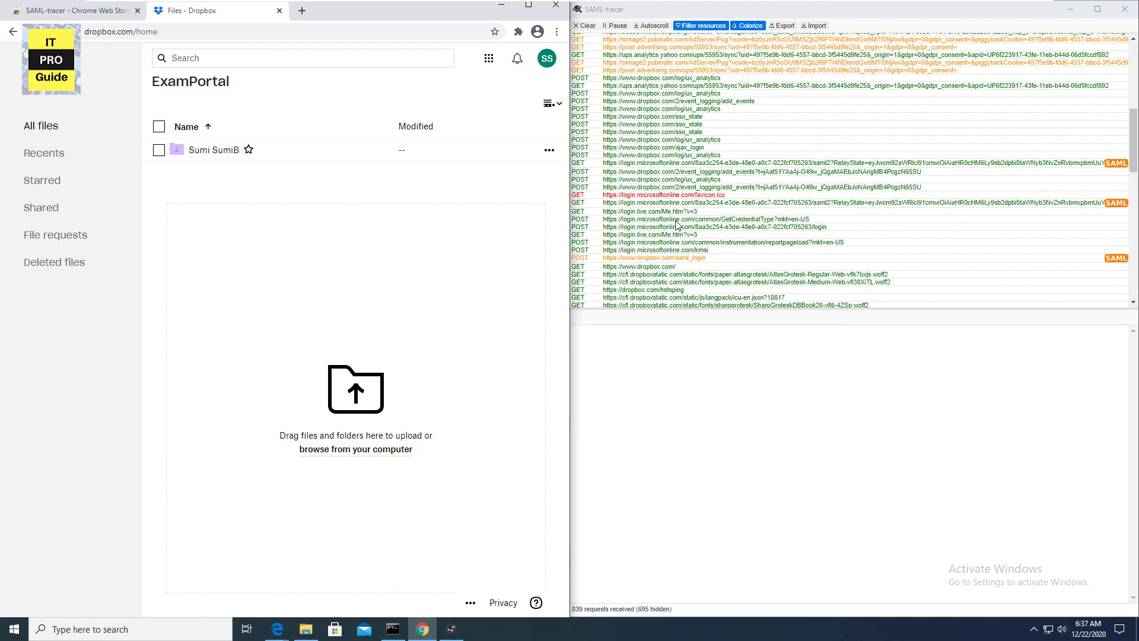
click(716, 163)
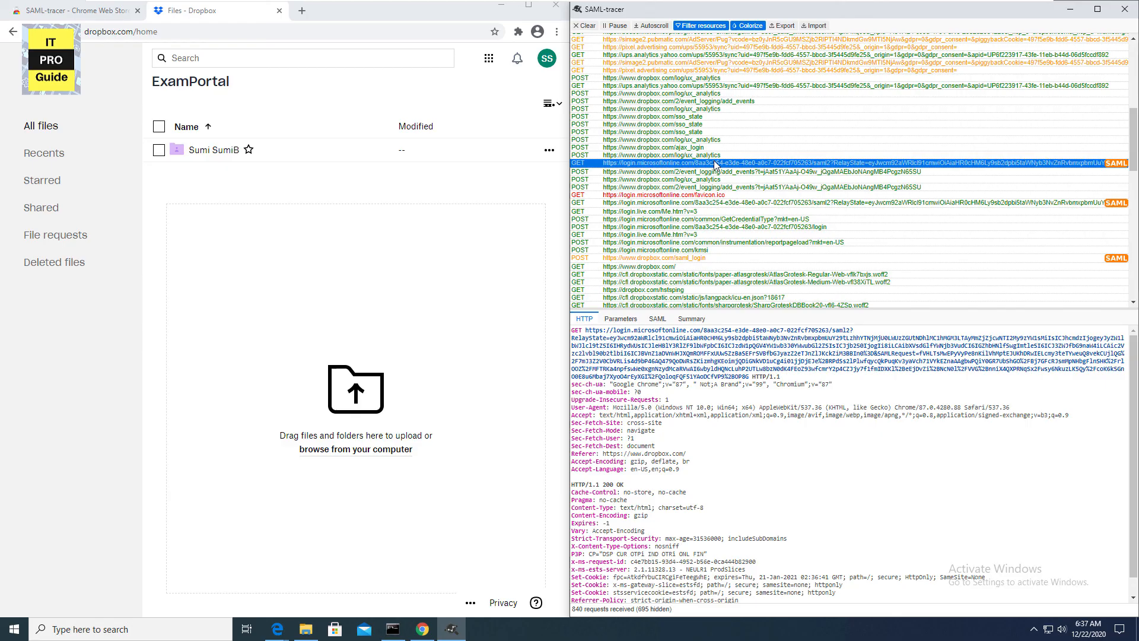
scroll(722, 270, up, 1)
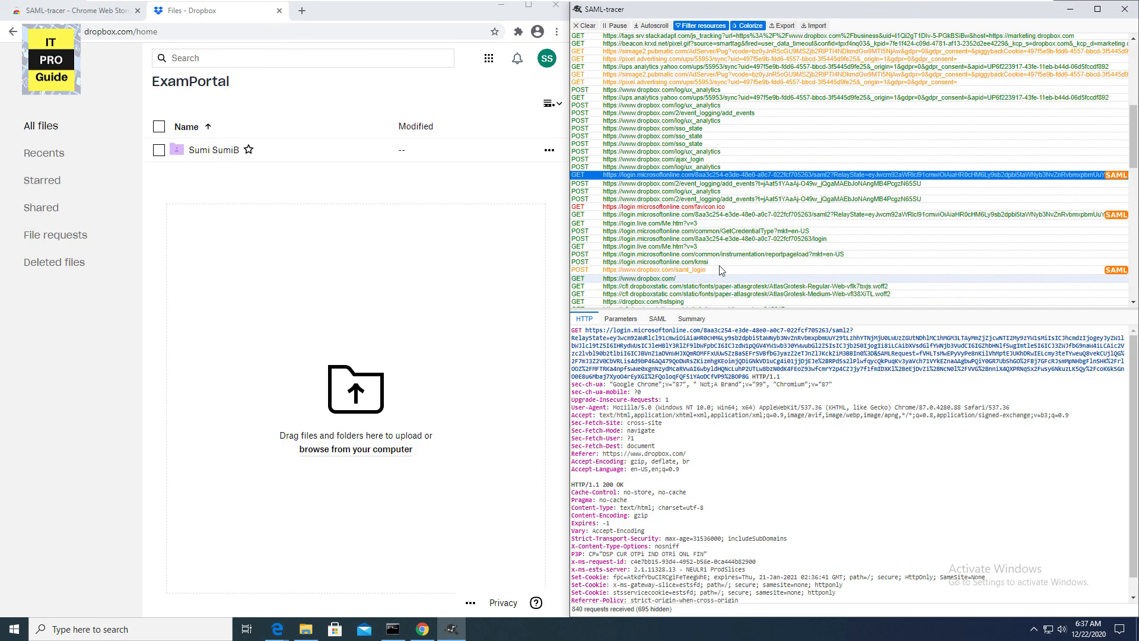
scroll(721, 270, up, 3)
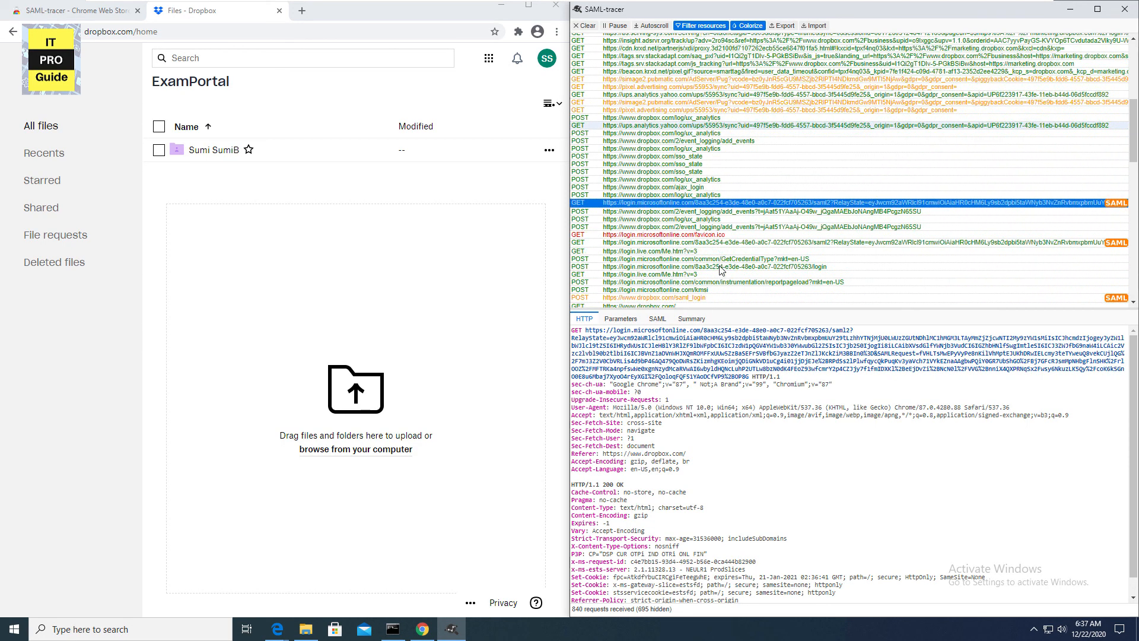
scroll(721, 270, down, 5)
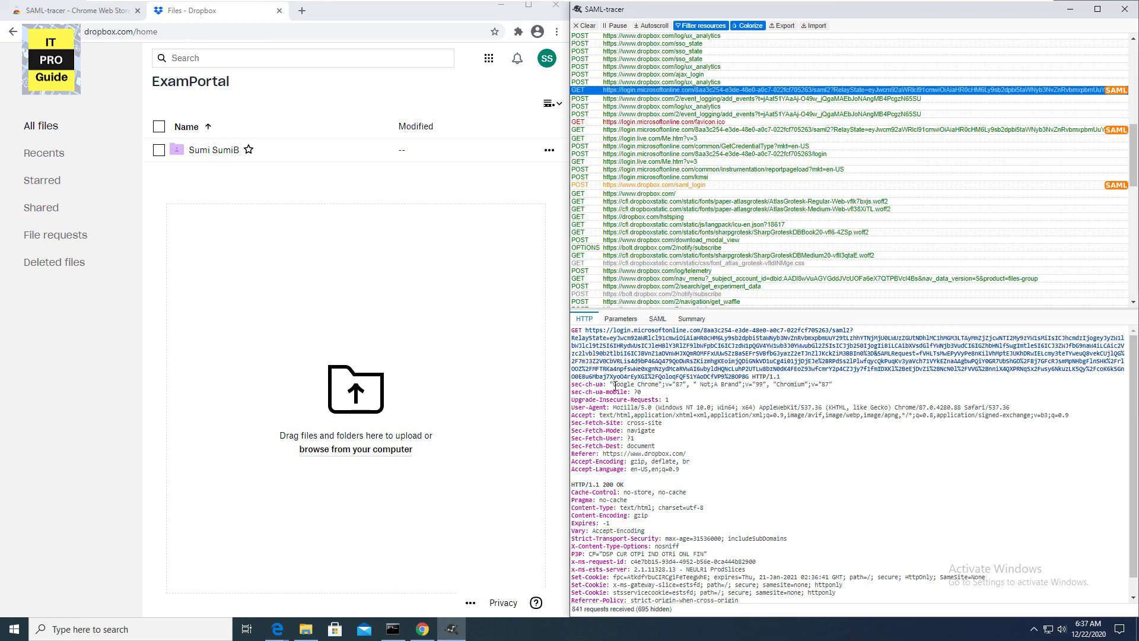
scroll(616, 387, down, 1)
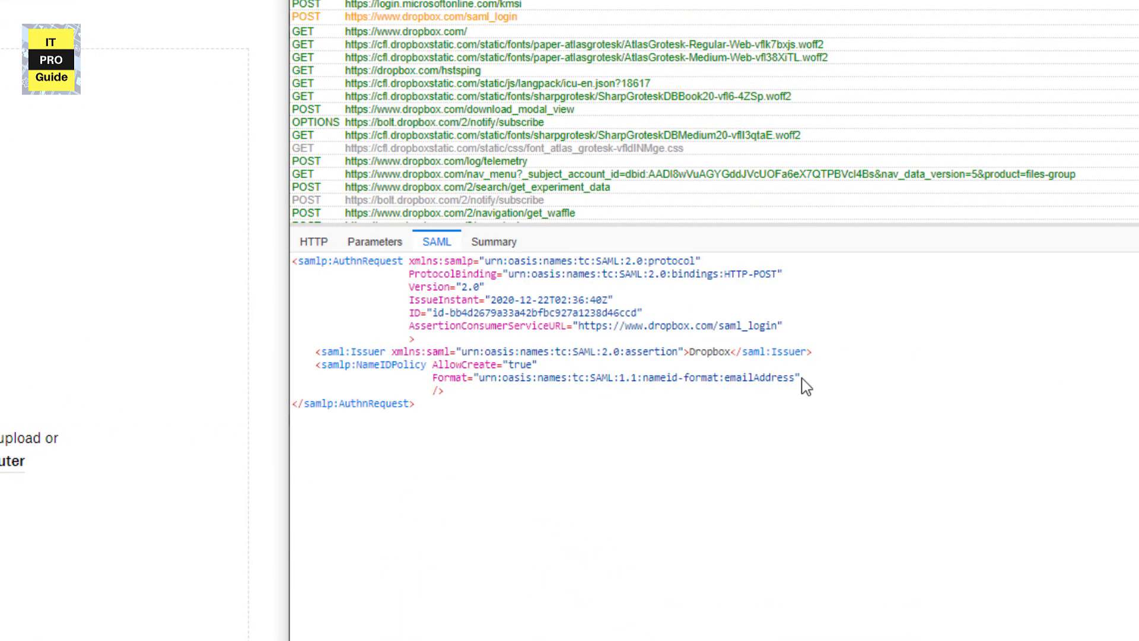
- Highlight the AuthnRequest's Issuer and emailAddress NameIDPolicy lines, then show the saml_login POST's SAML Response
drag(801, 378, 568, 385)
drag(467, 351, 665, 371)
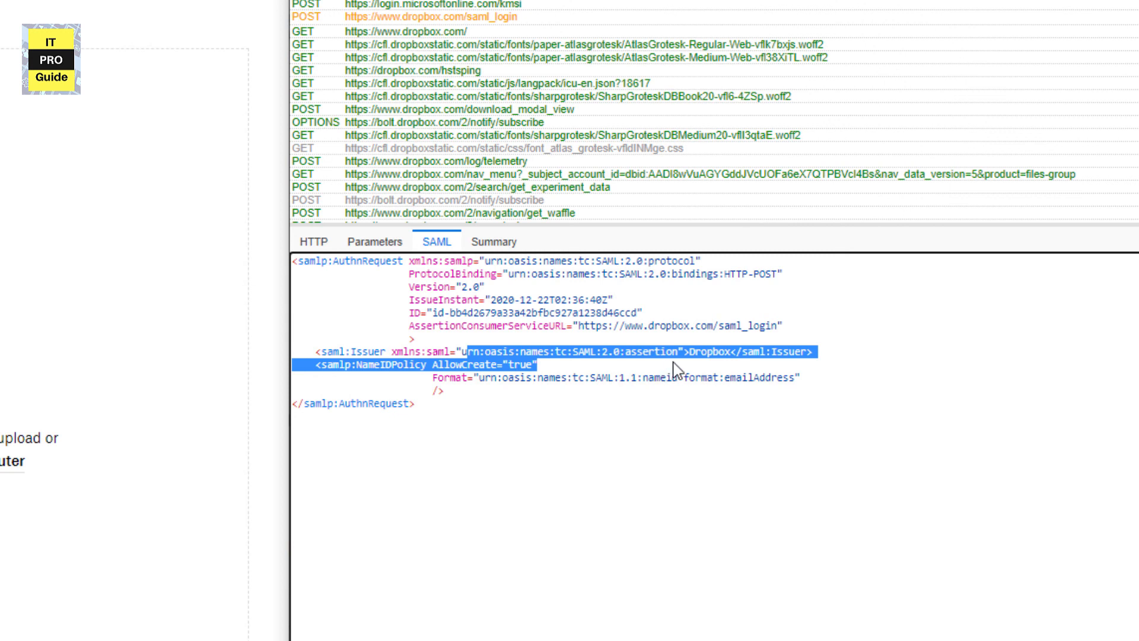
click(672, 370)
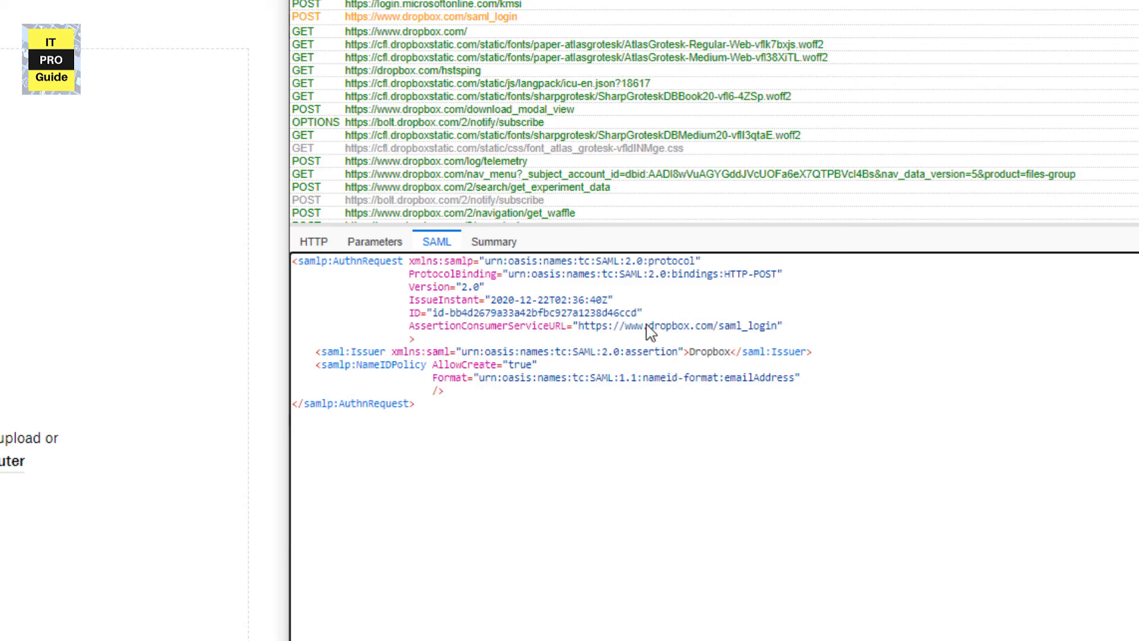
click(439, 20)
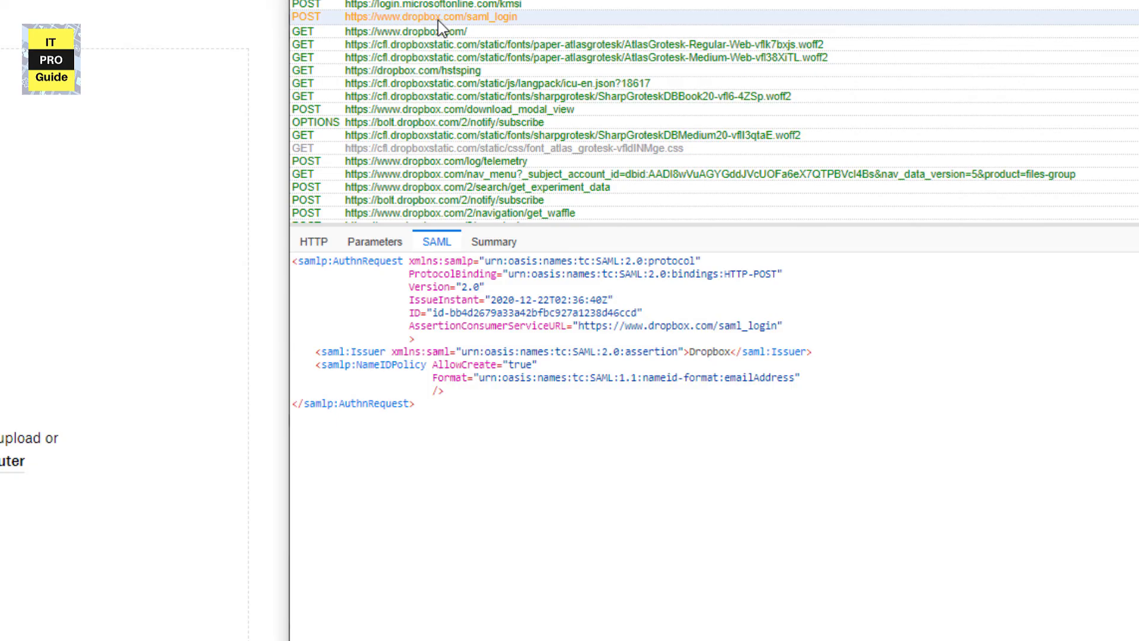
click(439, 21)
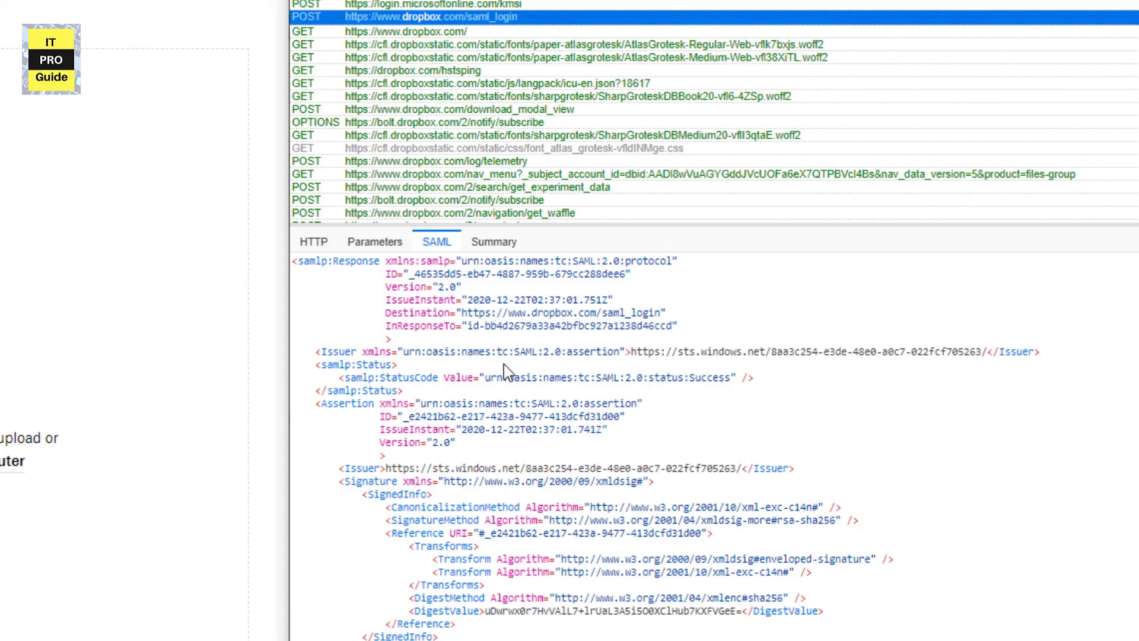
scroll(505, 372, down, 3)
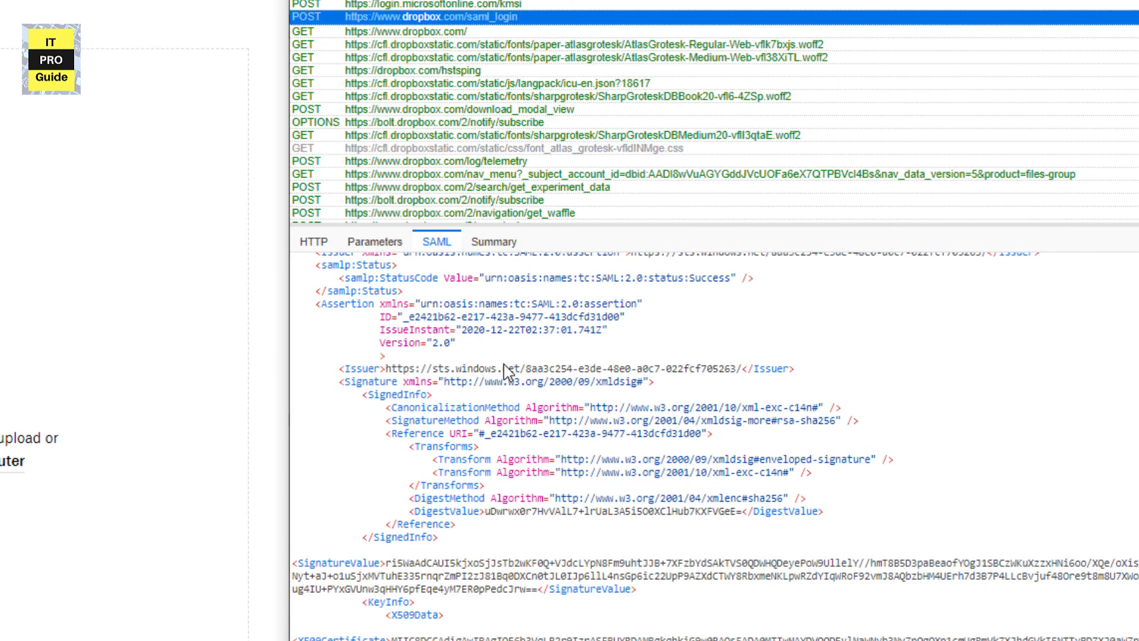
scroll(505, 372, up, 3)
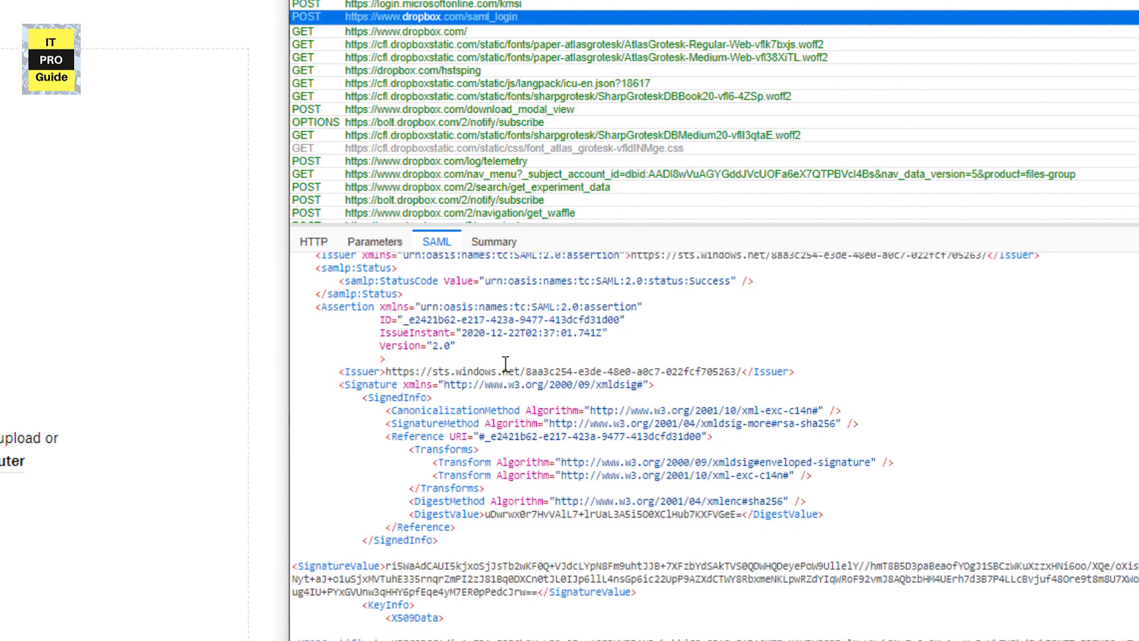
scroll(584, 409, down, 15)
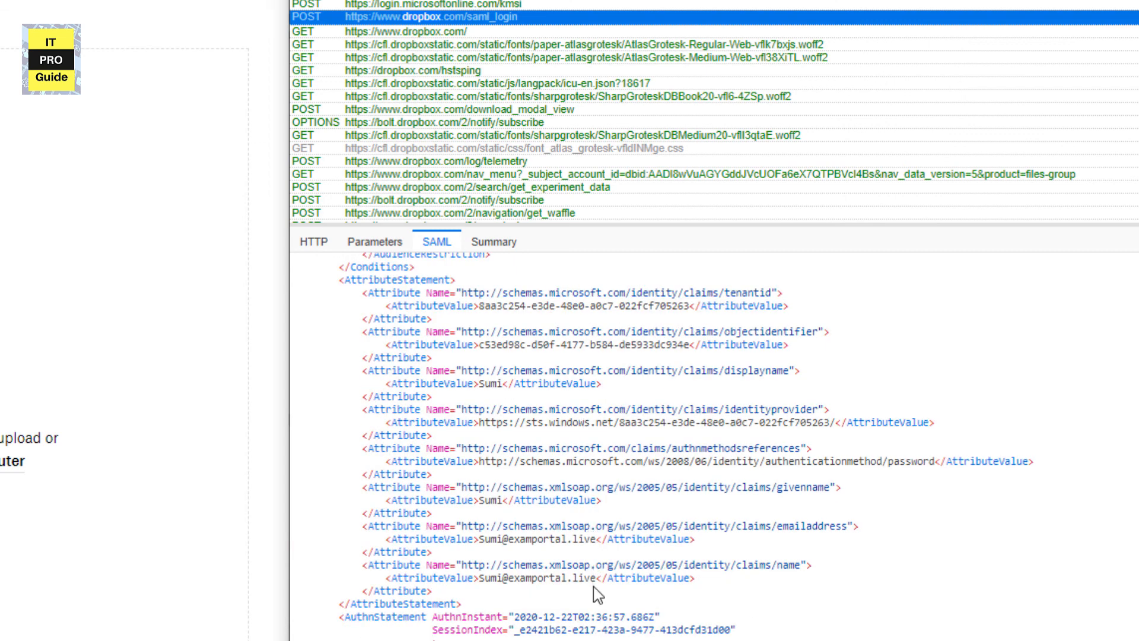
drag(595, 580, 484, 571)
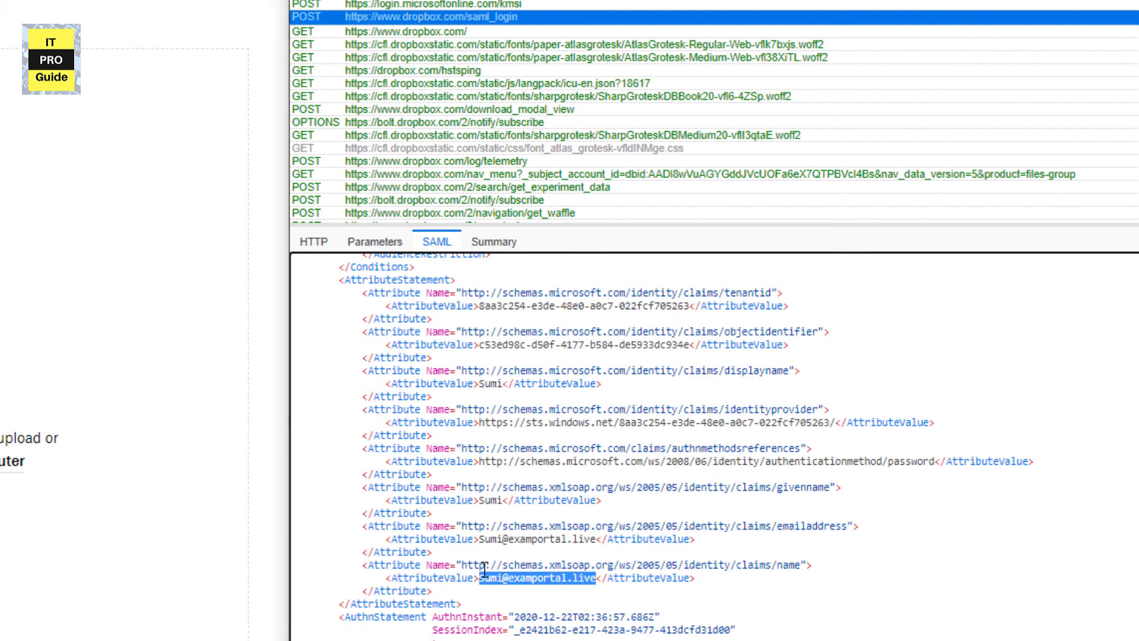
drag(503, 500, 475, 503)
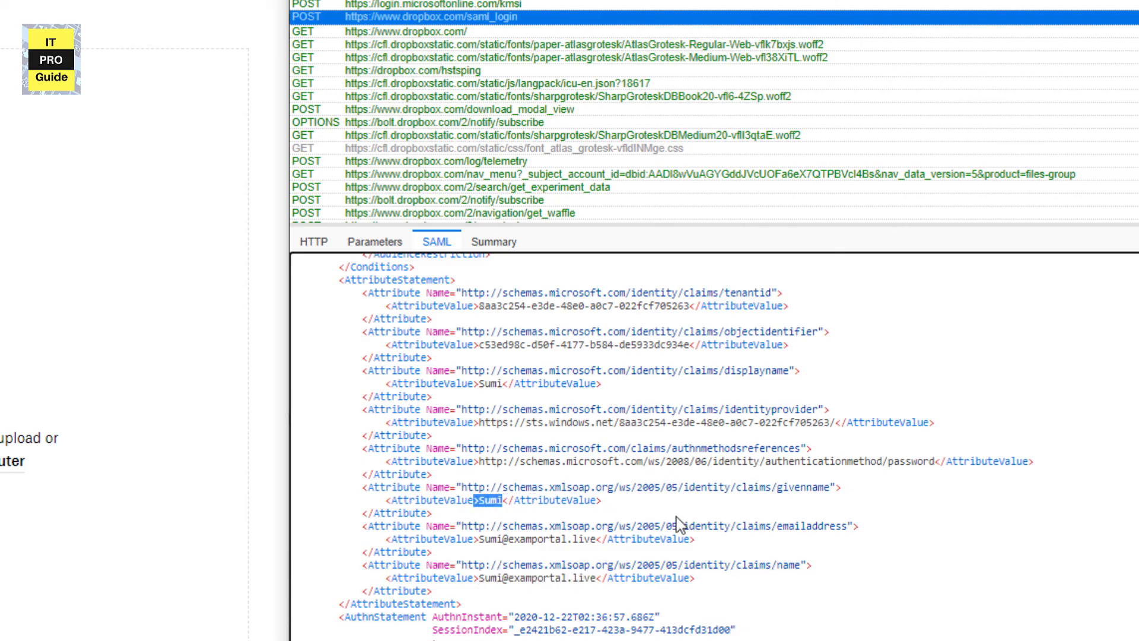
scroll(676, 524, down, 1)
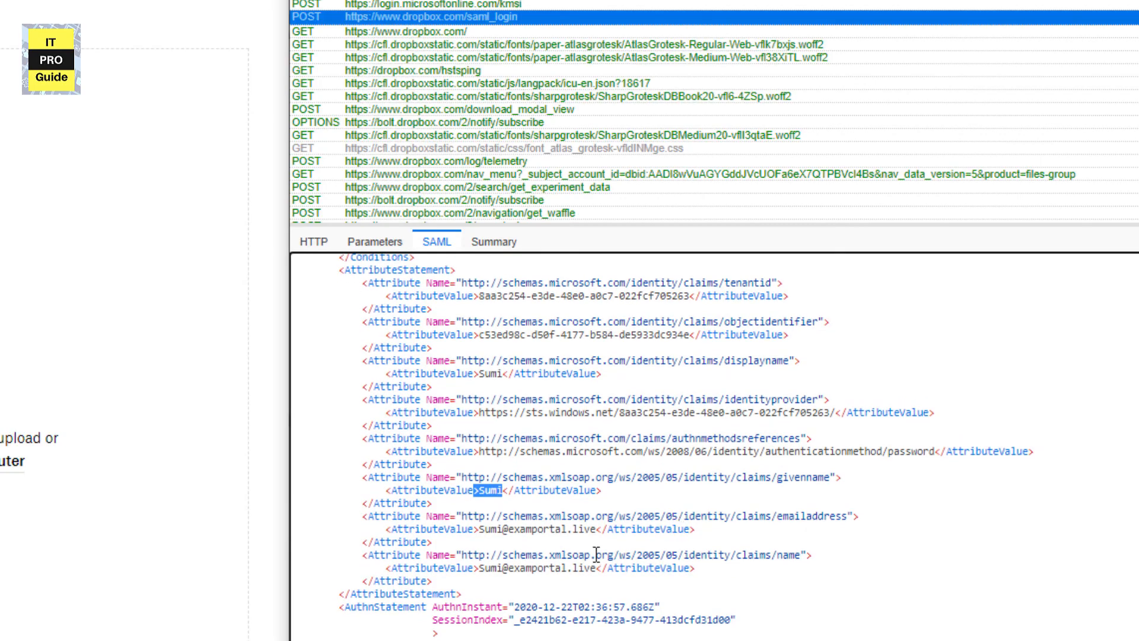